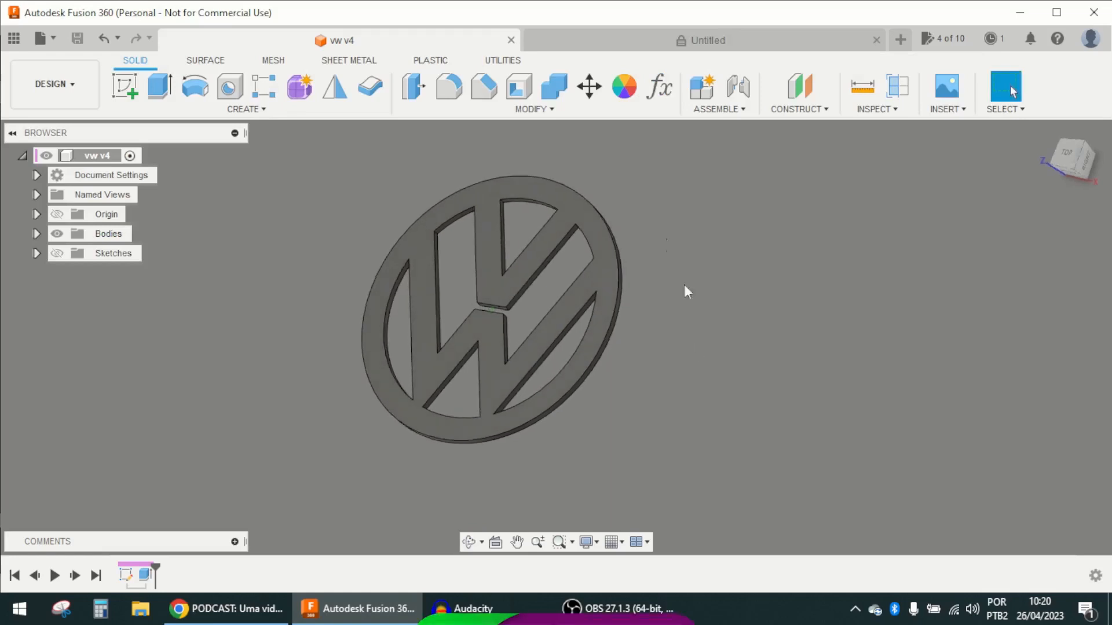
Examine the finished logo model from several angles and open its parameters table to review the user parameters.
{"action": "key", "text": "Escape"}
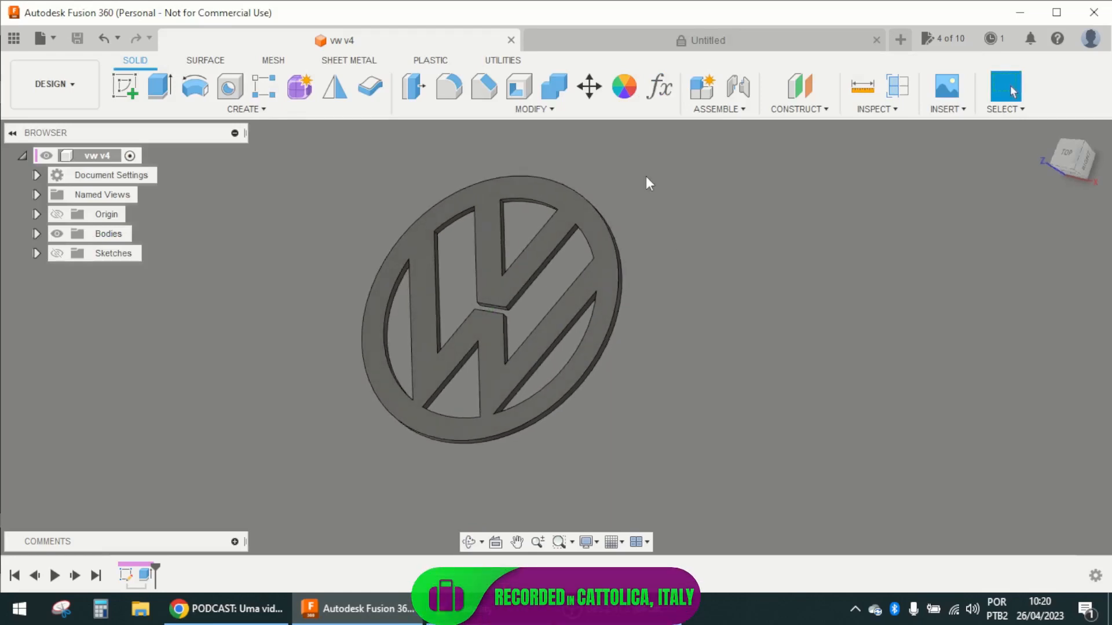
{"action": "middle_click_drag", "start_coordinate": [673, 219], "coordinate": [691, 382], "text": "shift"}
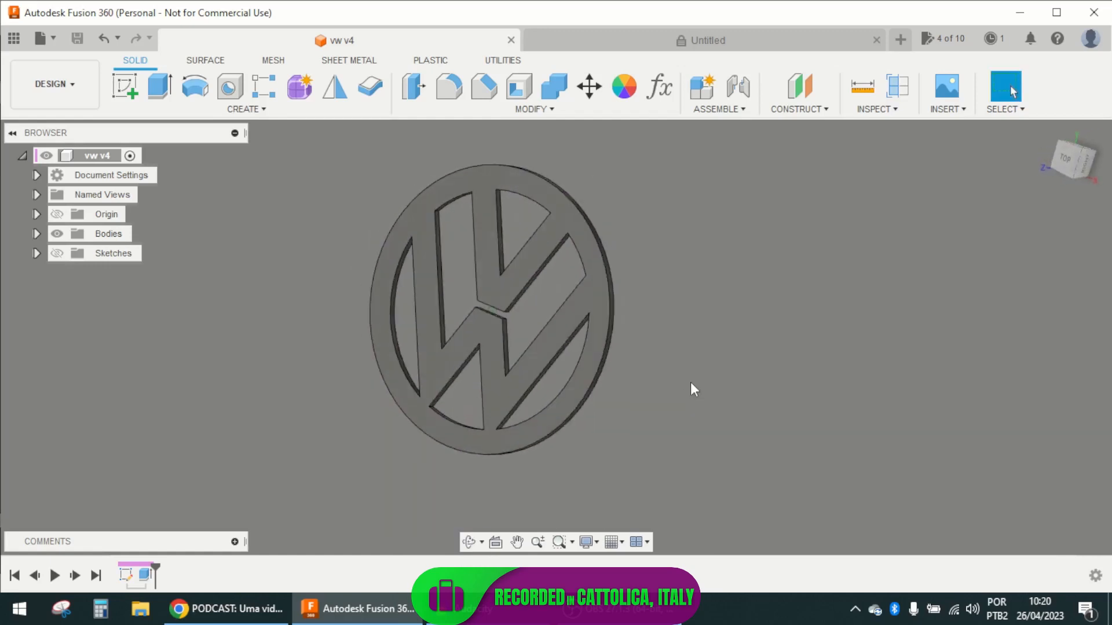
{"action": "middle_click_drag", "start_coordinate": [717, 345], "coordinate": [633, 231], "text": "shift"}
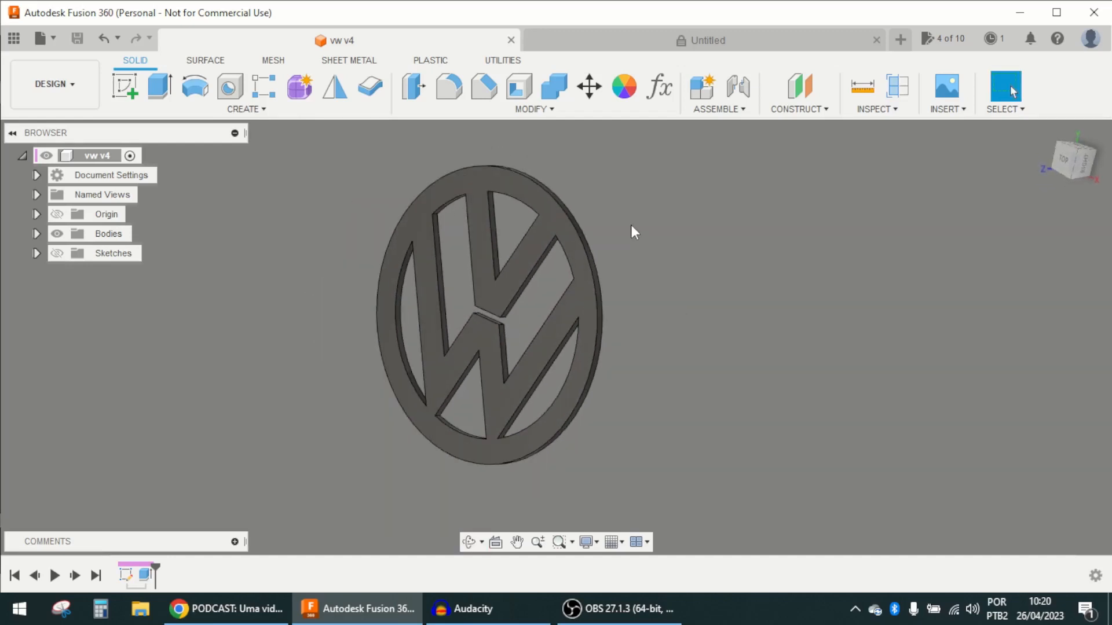
{"action": "left_click", "coordinate": [659, 86]}
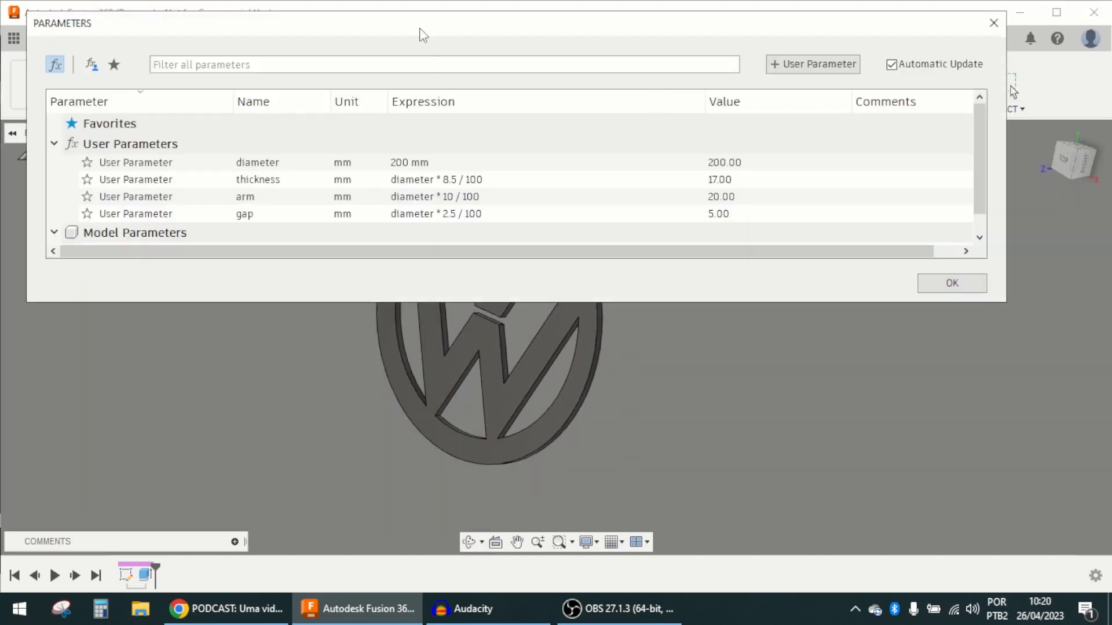
{"action": "left_click_drag", "start_coordinate": [400, 23], "coordinate": [397, 38]}
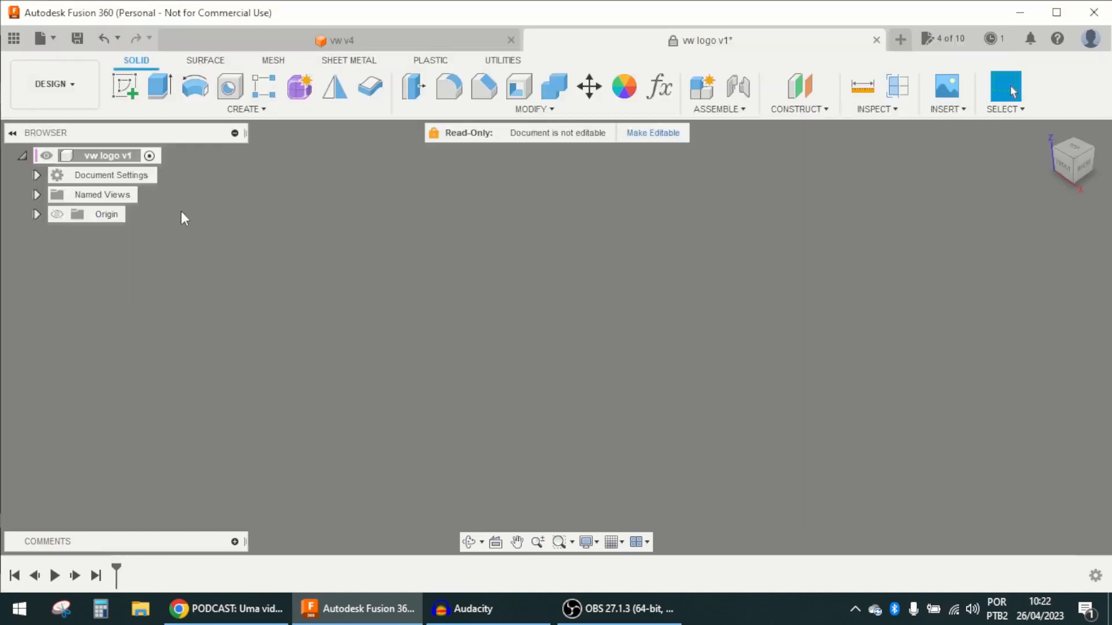
Start a sketch on the horizontal plane and draw a circle centred on the origin, its diameter driven by the parameter "diameter".
{"action": "left_click", "coordinate": [125, 86]}
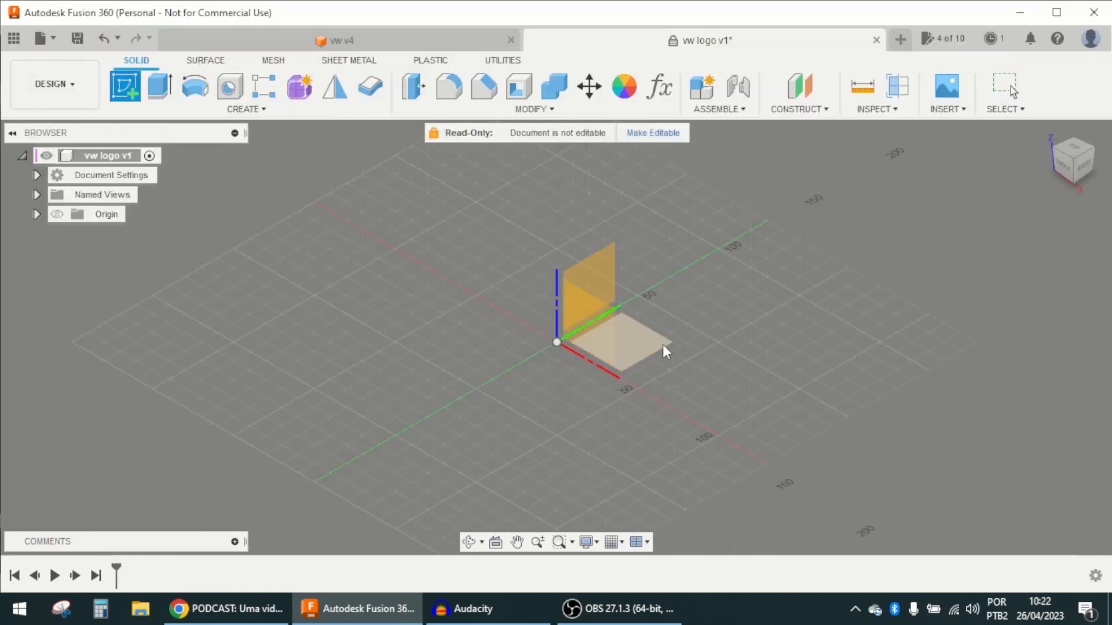
{"action": "left_click", "coordinate": [662, 345]}
{"action": "left_click", "coordinate": [195, 86]}
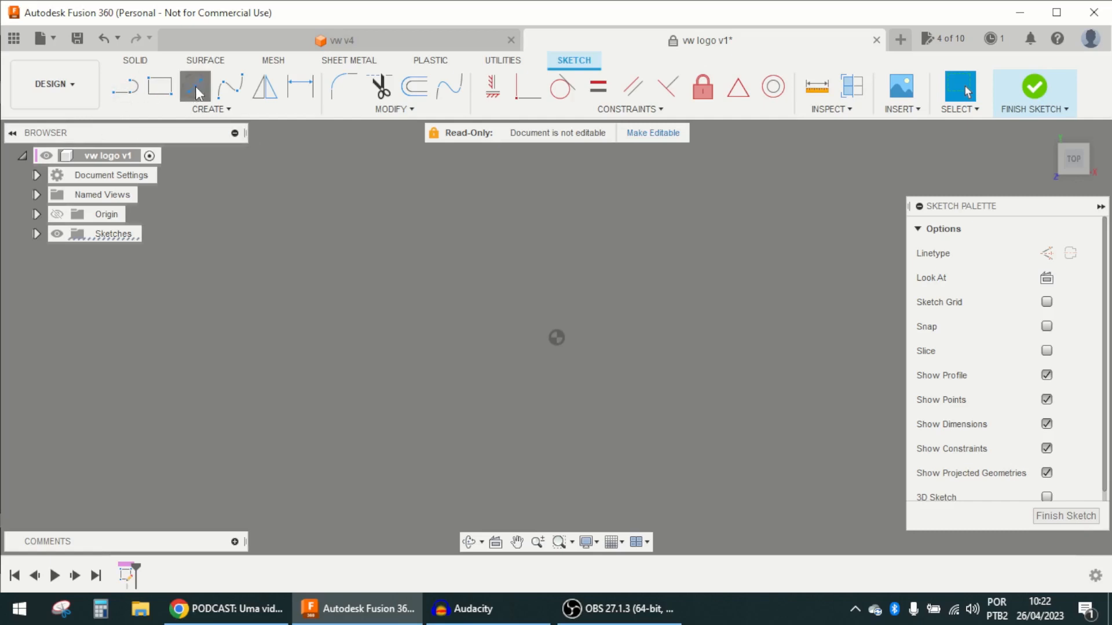
{"action": "left_click", "coordinate": [557, 338]}
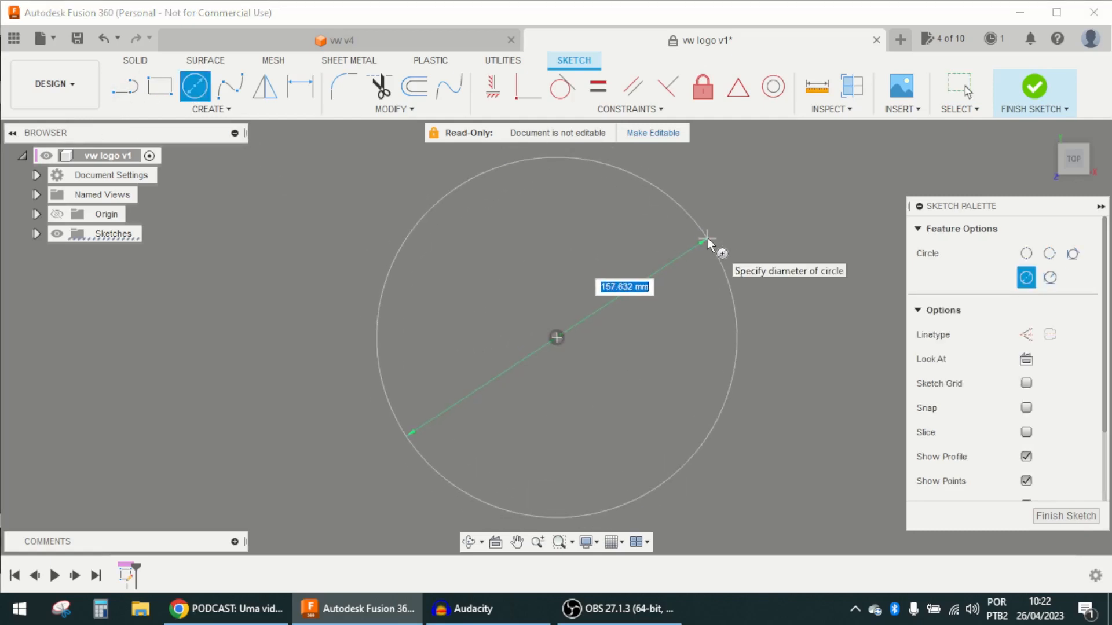
{"action": "type", "text": "diameter"}
{"action": "key", "text": "Tab"}
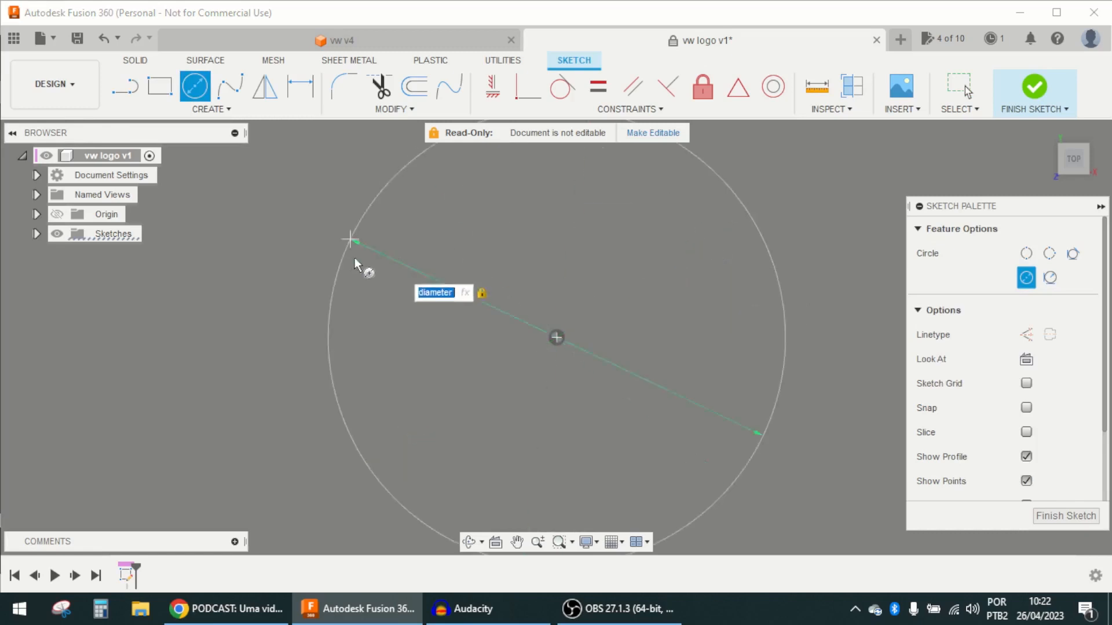
{"action": "scroll", "coordinate": [365, 266], "scroll_direction": "down", "scroll_amount": 2}
{"action": "scroll", "coordinate": [452, 278], "scroll_direction": "up", "scroll_amount": 2}
{"action": "left_click", "coordinate": [557, 294]}
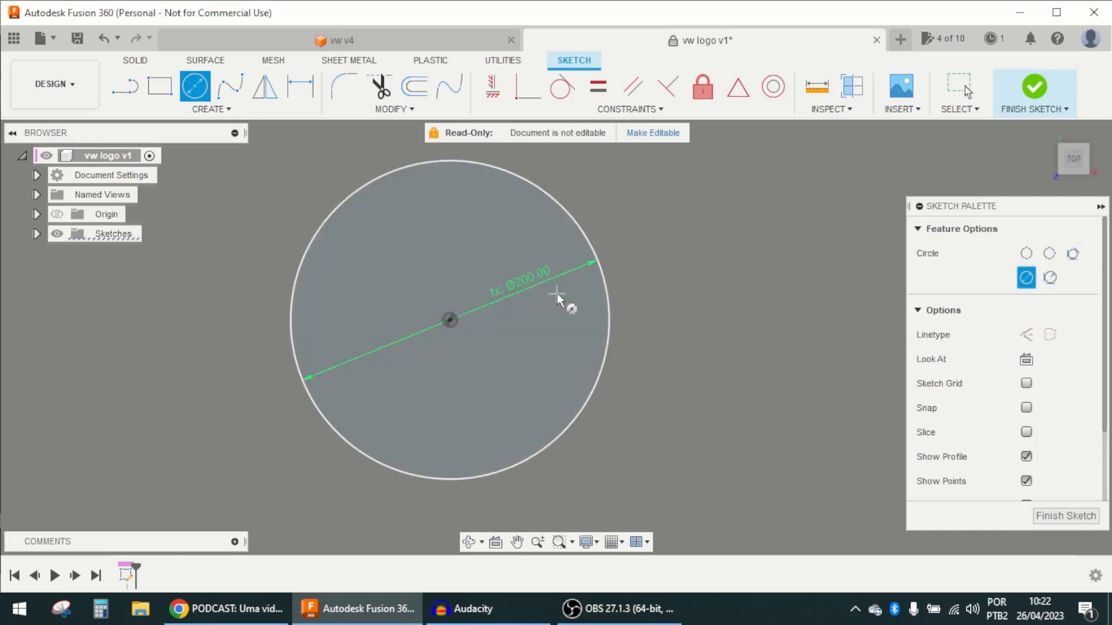
Draw a smaller concentric circle and dimension the gap between the two circles with the parameter "thickness".
{"action": "left_click", "coordinate": [452, 320]}
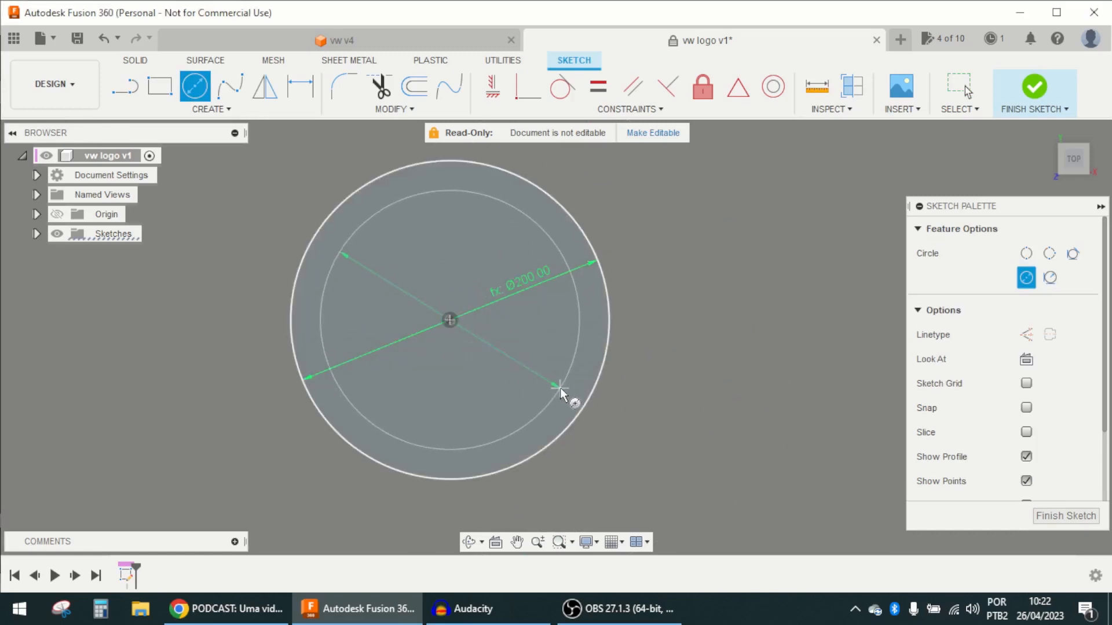
{"action": "left_click", "coordinate": [554, 375]}
{"action": "key", "text": "Escape"}
{"action": "key", "text": "d"}
{"action": "left_click", "coordinate": [578, 345]}
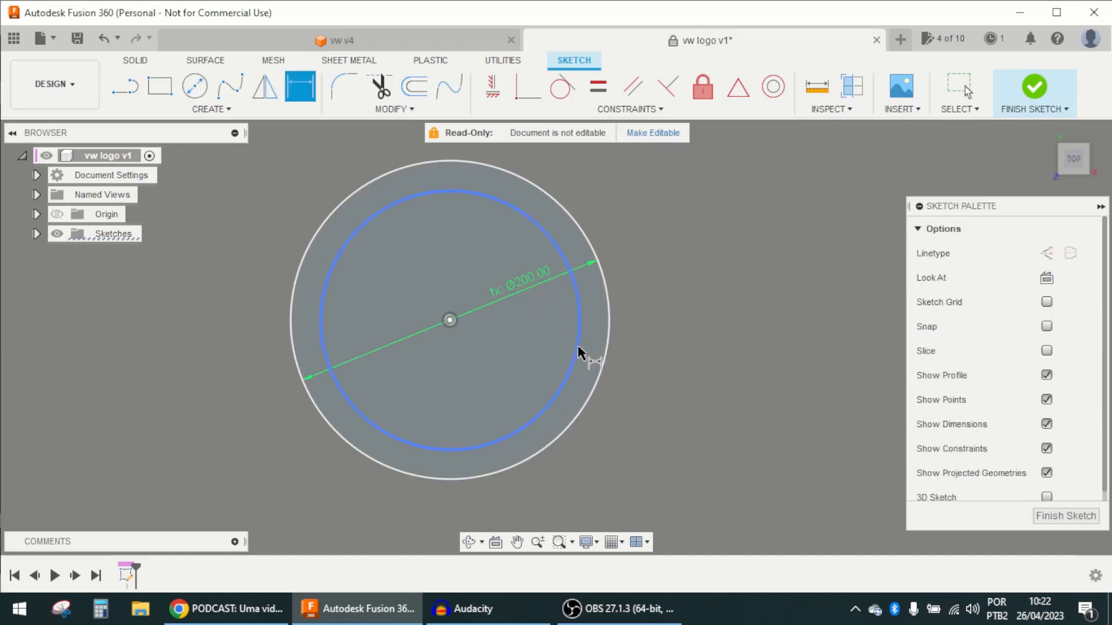
{"action": "left_click", "coordinate": [604, 352]}
{"action": "left_click", "coordinate": [682, 304]}
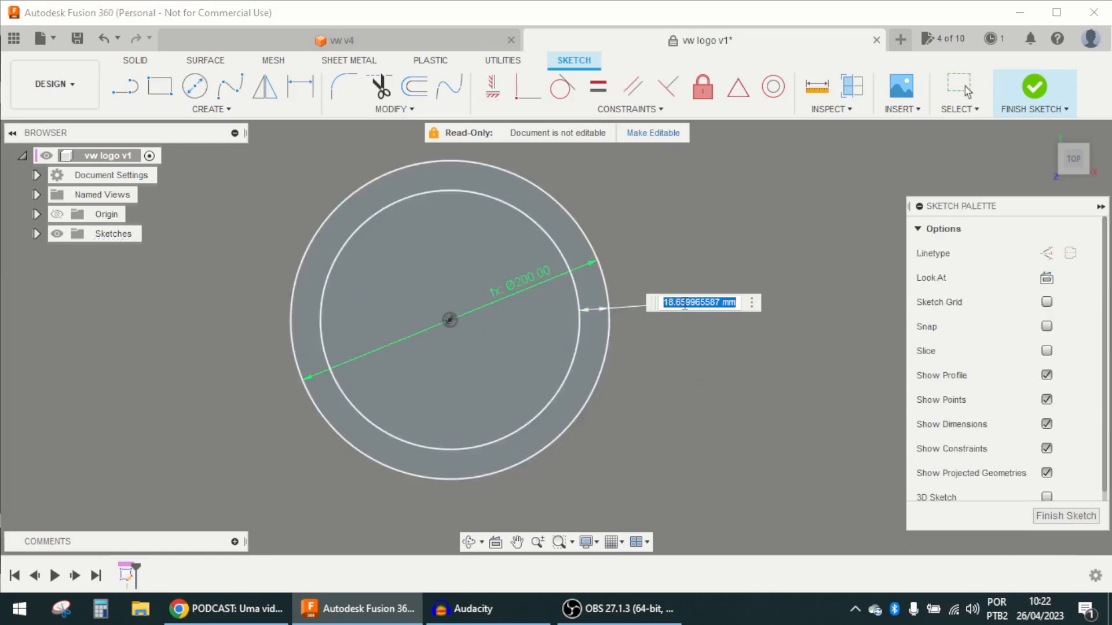
{"action": "type", "text": "thickness"}
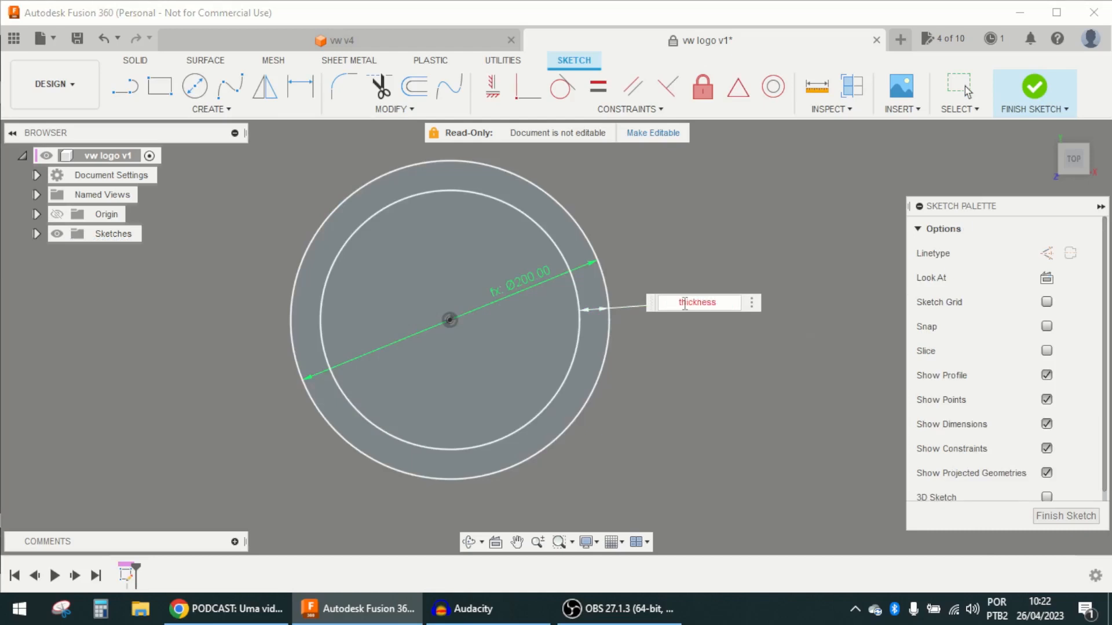
{"action": "key", "text": "Return"}
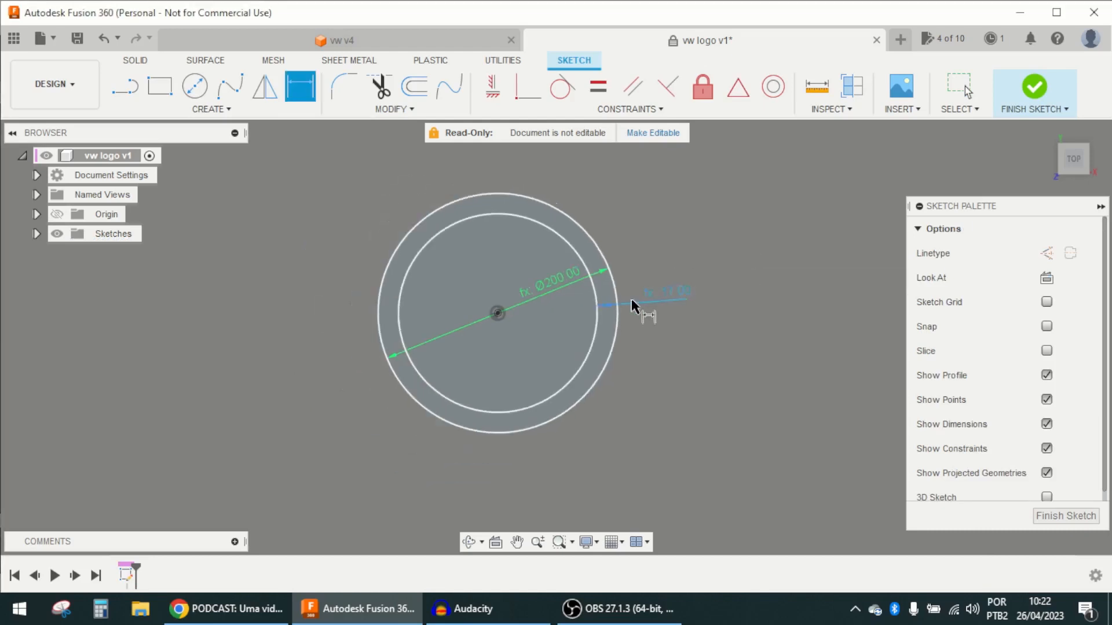
{"action": "scroll", "coordinate": [554, 209], "scroll_direction": "down", "scroll_amount": 1}
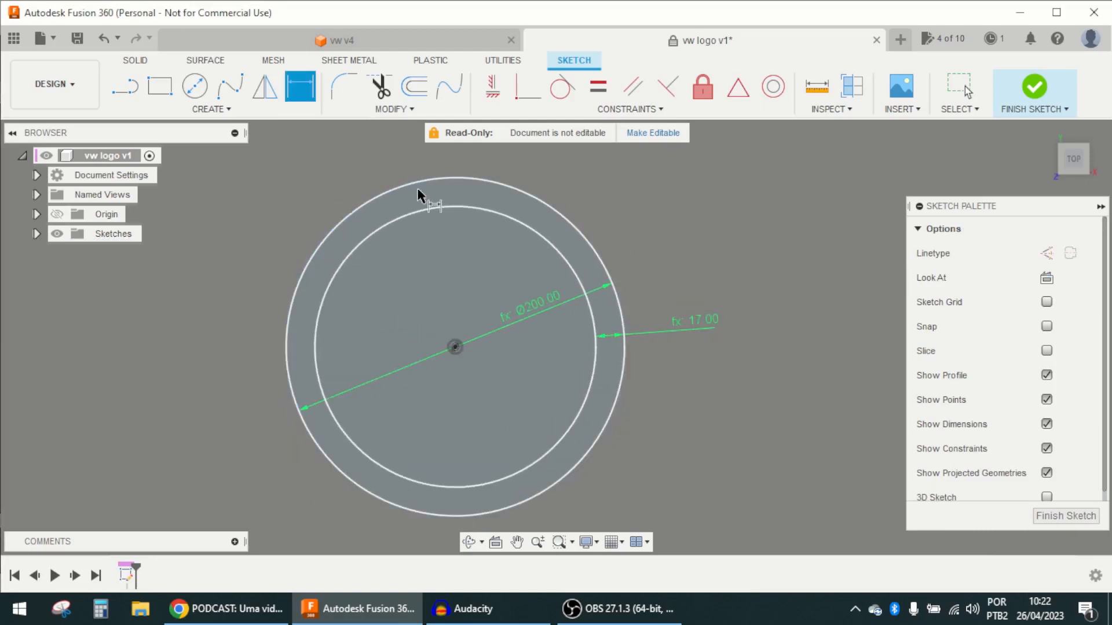
{"action": "key", "text": "Escape"}
Draw two parallel slanted lines across the inner circle at about 60 degrees, descending from upper left to lower right.
{"action": "left_click", "coordinate": [125, 86]}
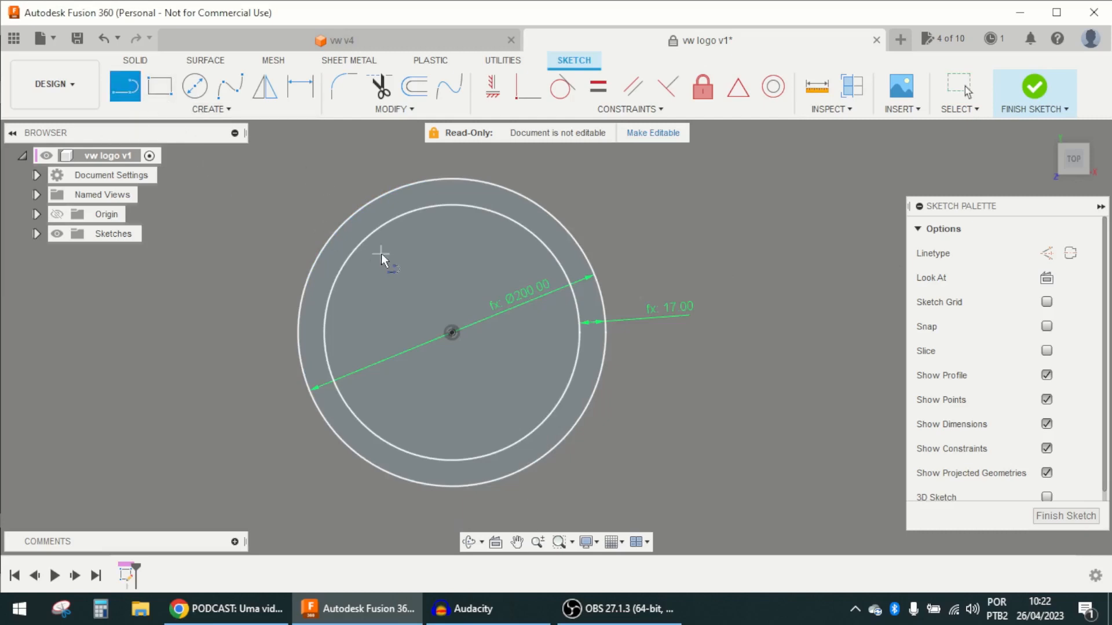
{"action": "scroll", "coordinate": [363, 240], "scroll_direction": "up", "scroll_amount": 1}
{"action": "left_click", "coordinate": [373, 232]}
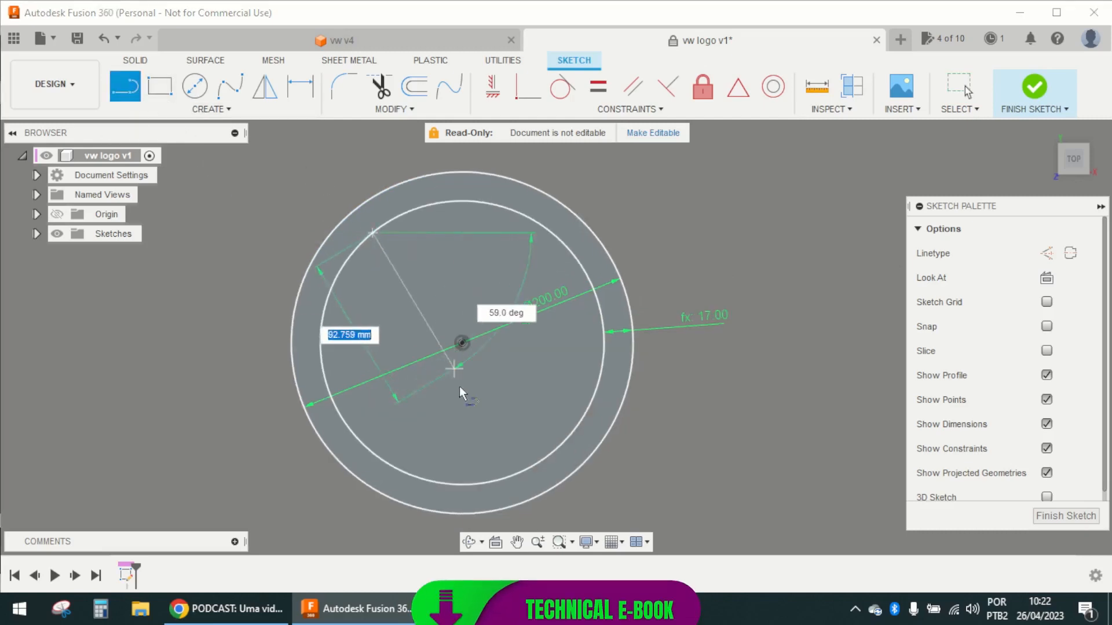
{"action": "left_click", "coordinate": [511, 474]}
{"action": "left_click", "coordinate": [415, 209]}
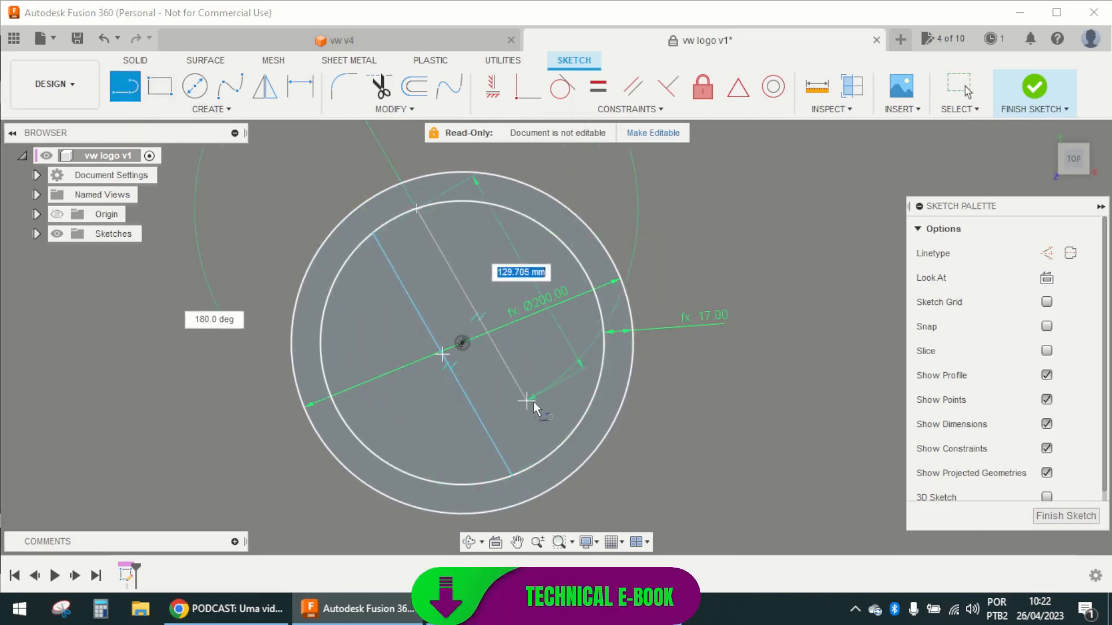
{"action": "left_click", "coordinate": [554, 449]}
Draw a third parallel line about 166 mm long between the two slanted lines, spanning the inner circle.
{"action": "scroll", "coordinate": [442, 329], "scroll_direction": "up", "scroll_amount": 2}
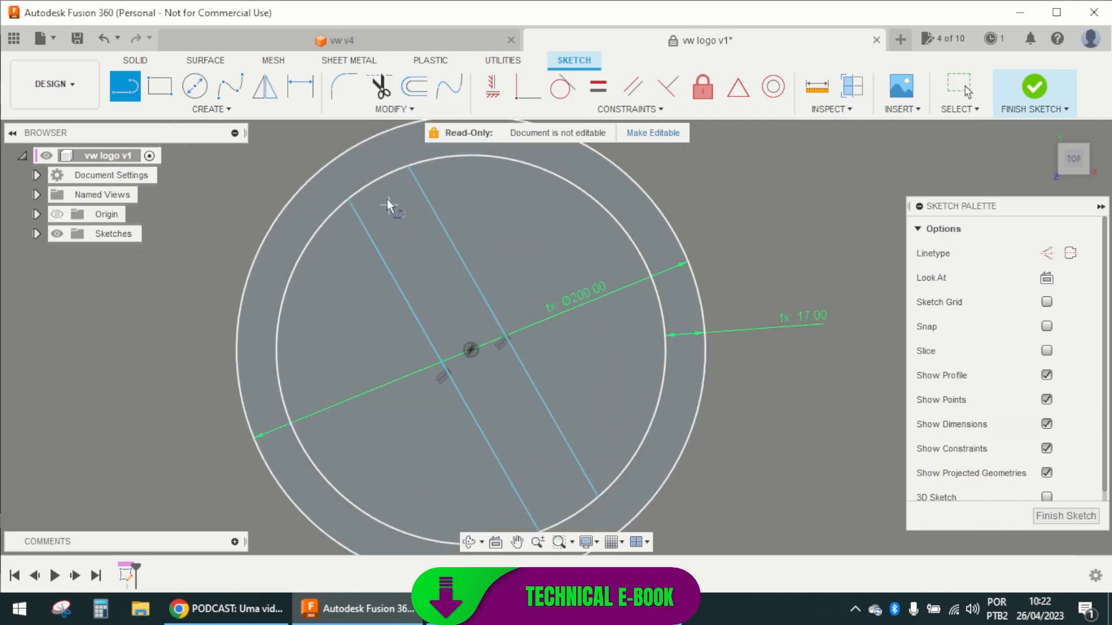
{"action": "left_click", "coordinate": [395, 219]}
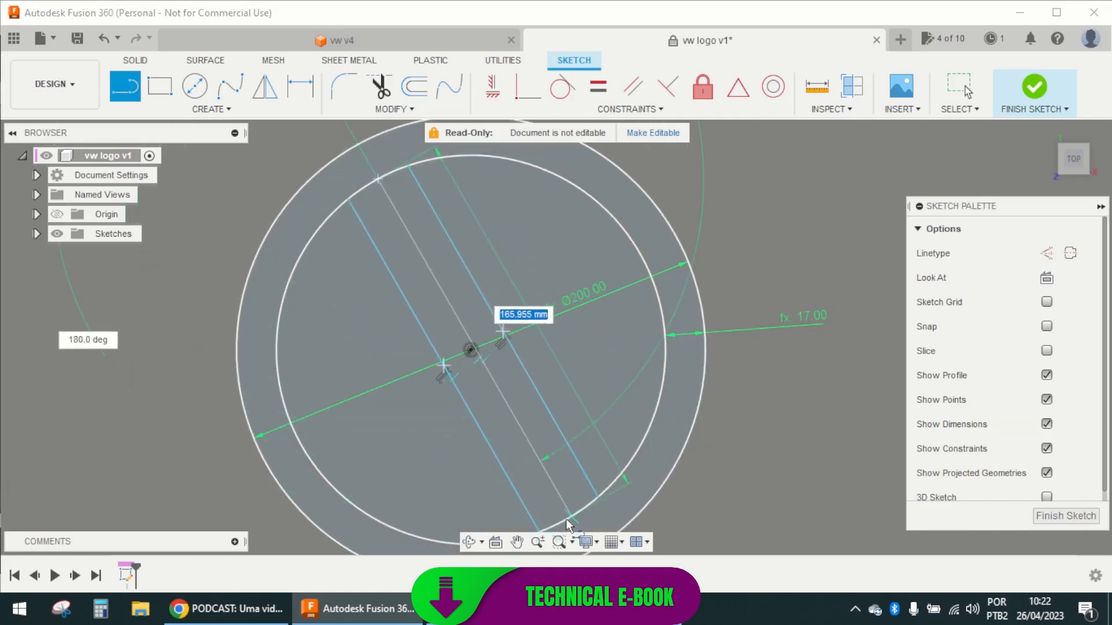
{"action": "left_click", "coordinate": [539, 531]}
{"action": "scroll", "coordinate": [578, 343], "scroll_direction": "down", "scroll_amount": 2}
{"action": "scroll", "coordinate": [578, 343], "scroll_direction": "up", "scroll_amount": 2}
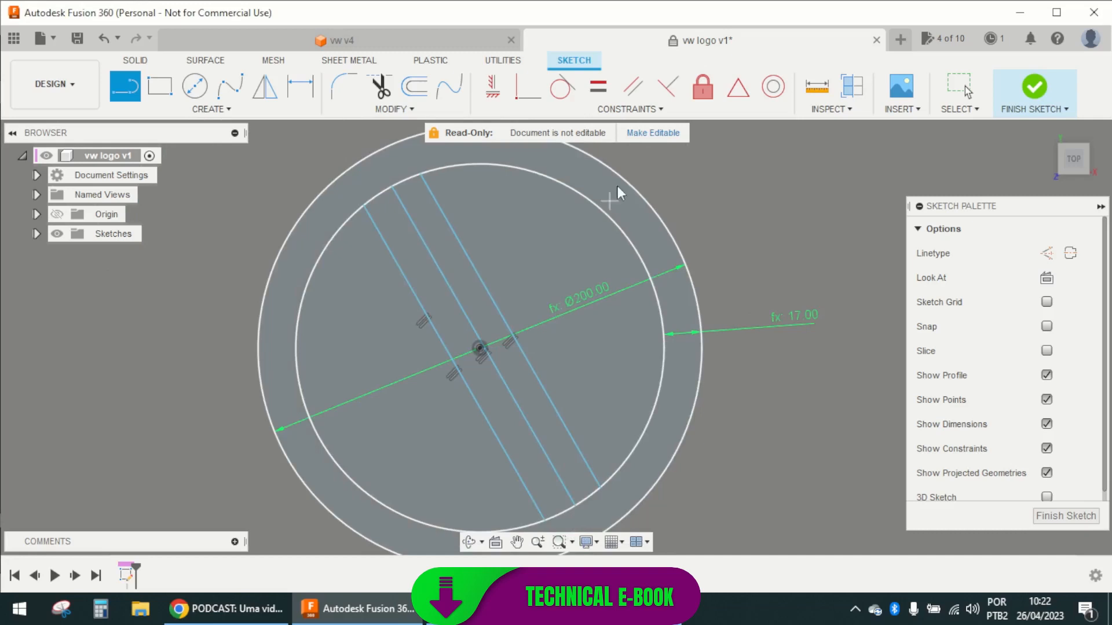
Constrain the middle slanted line's midpoint to the origin and convert that line to construction geometry.
{"action": "left_click", "coordinate": [738, 87]}
{"action": "left_click", "coordinate": [509, 387]}
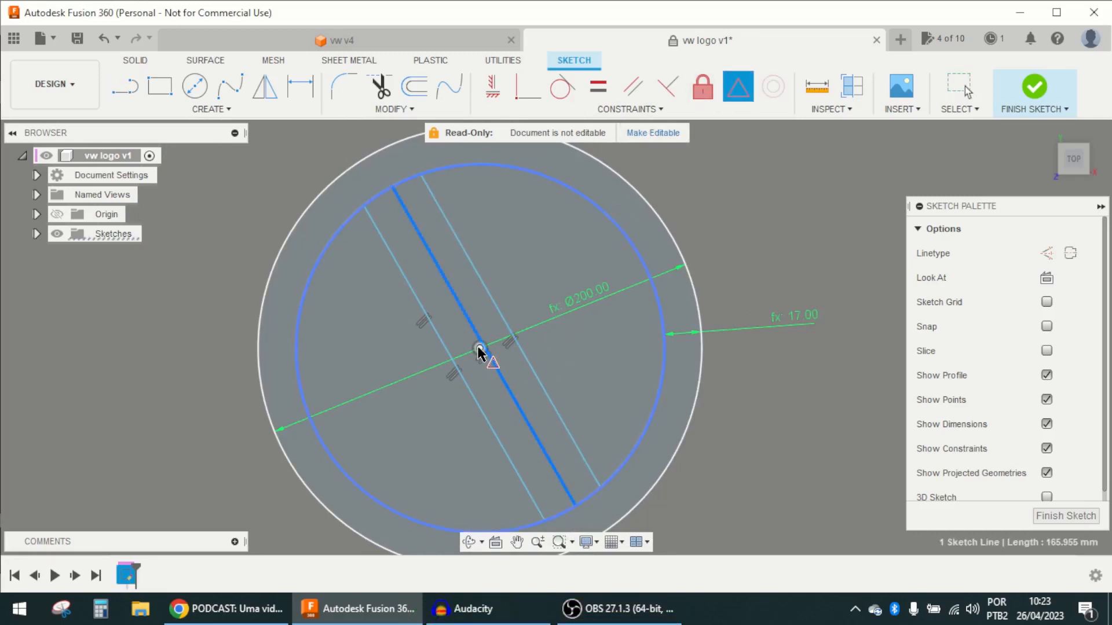
{"action": "left_click", "coordinate": [479, 348]}
{"action": "key", "text": "Escape"}
{"action": "left_click", "coordinate": [456, 305]}
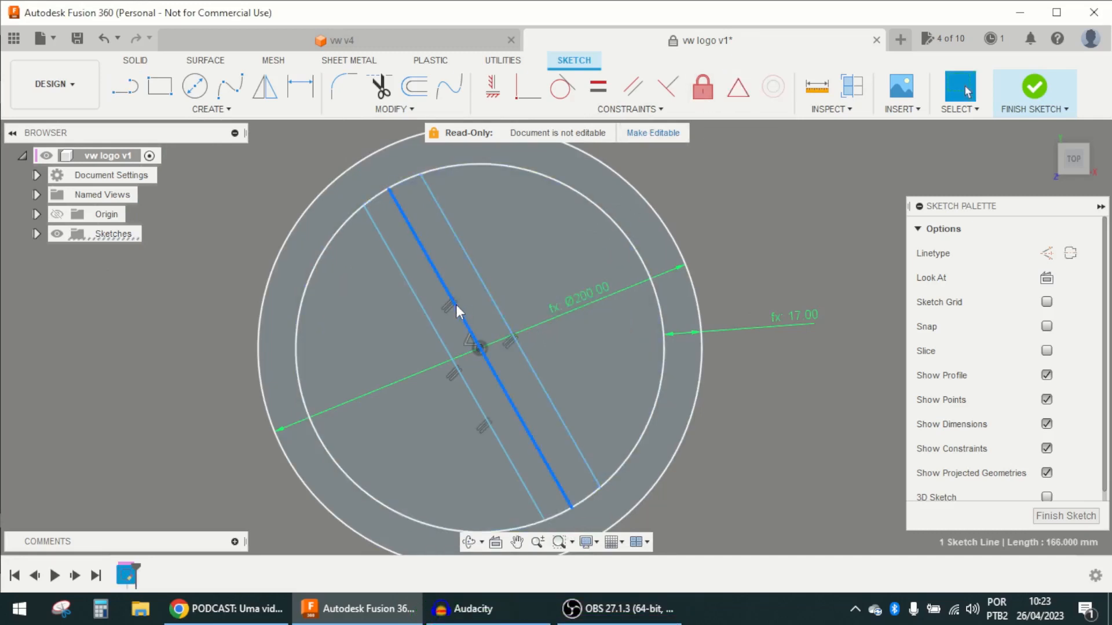
{"action": "key", "text": "x"}
{"action": "left_click", "coordinate": [760, 228]}
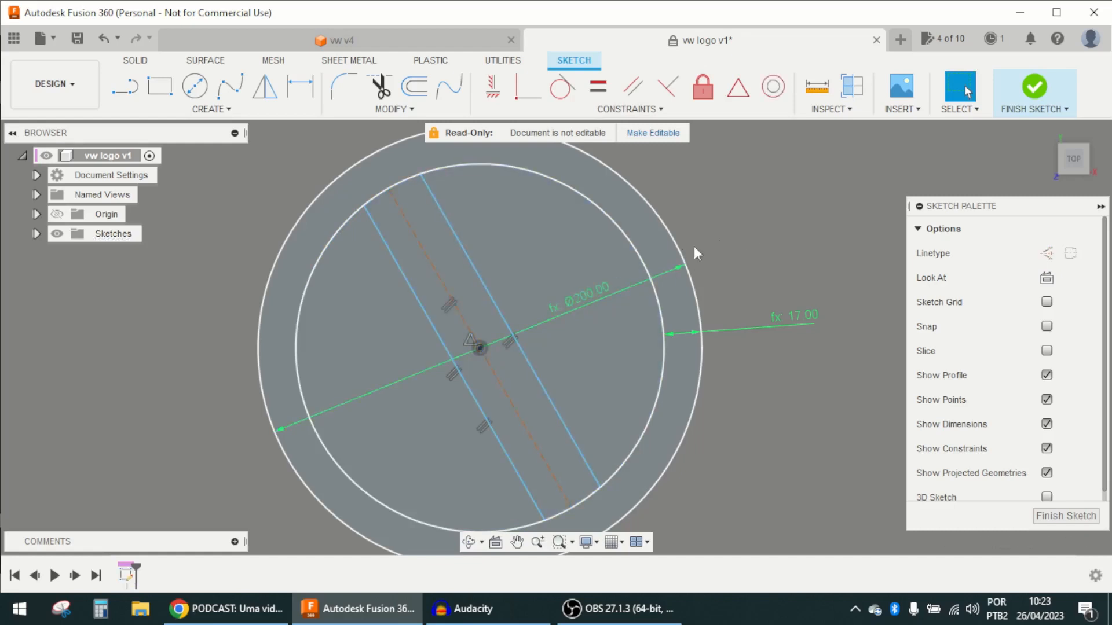
{"action": "scroll", "coordinate": [457, 331], "scroll_direction": "down", "scroll_amount": 2}
{"action": "scroll", "coordinate": [451, 309], "scroll_direction": "up", "scroll_amount": 1}
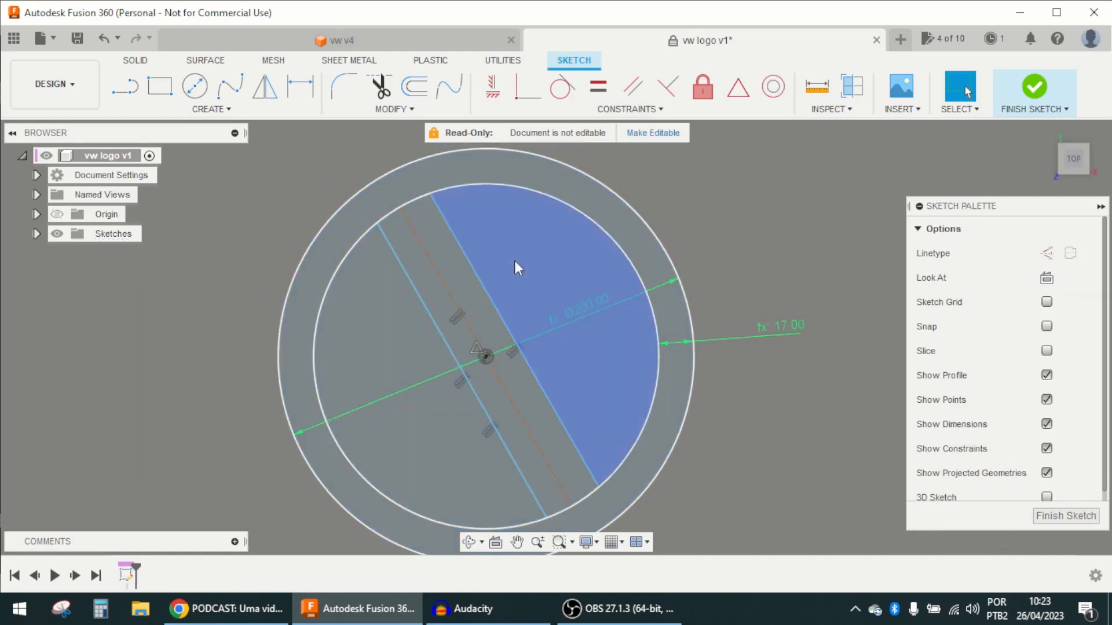
{"action": "scroll", "coordinate": [422, 264], "scroll_direction": "down", "scroll_amount": 2}
{"action": "scroll", "coordinate": [322, 260], "scroll_direction": "up", "scroll_amount": 2}
{"action": "scroll", "coordinate": [354, 235], "scroll_direction": "down", "scroll_amount": 2}
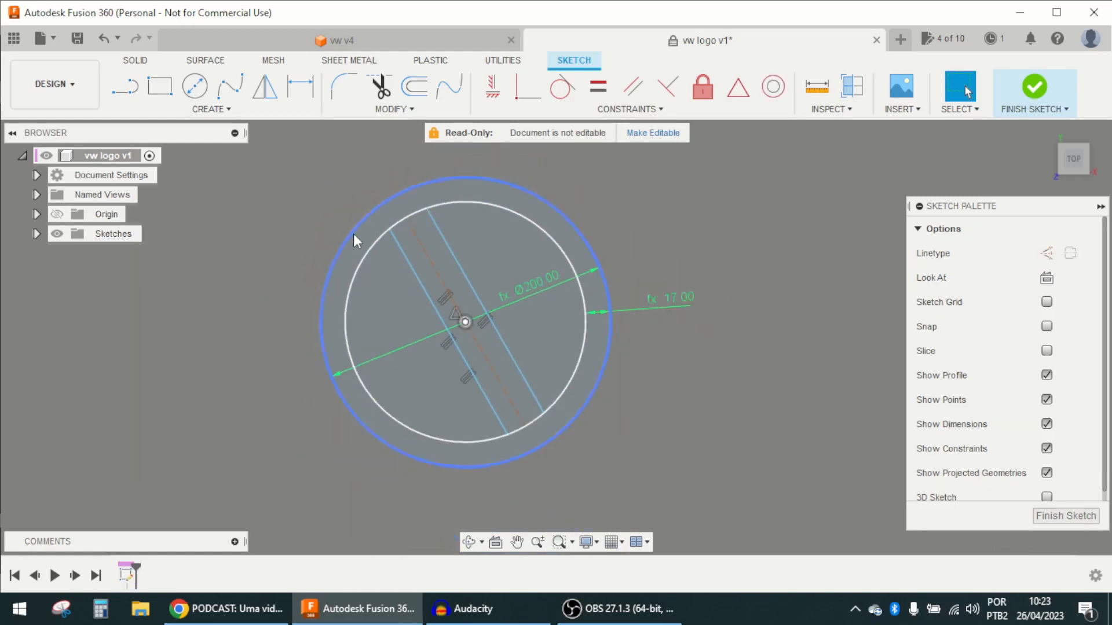
{"action": "scroll", "coordinate": [323, 277], "scroll_direction": "up", "scroll_amount": 2}
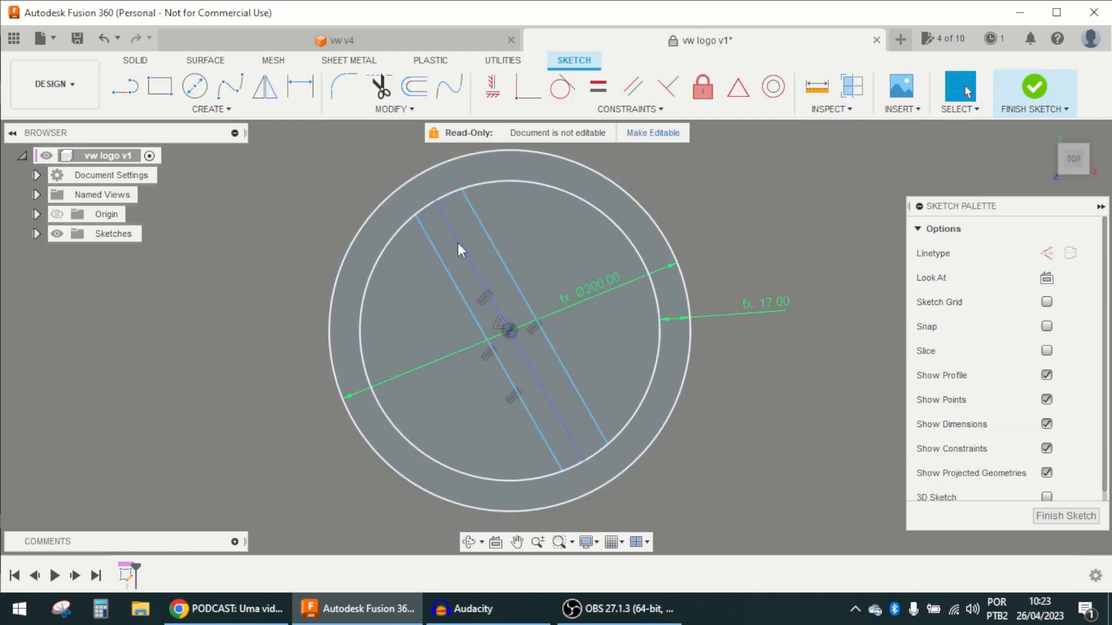
Try to apply parallel constraints between each outer slanted line and the construction line.
{"action": "left_click", "coordinate": [640, 84]}
{"action": "scroll", "coordinate": [504, 252], "scroll_direction": "up", "scroll_amount": 2}
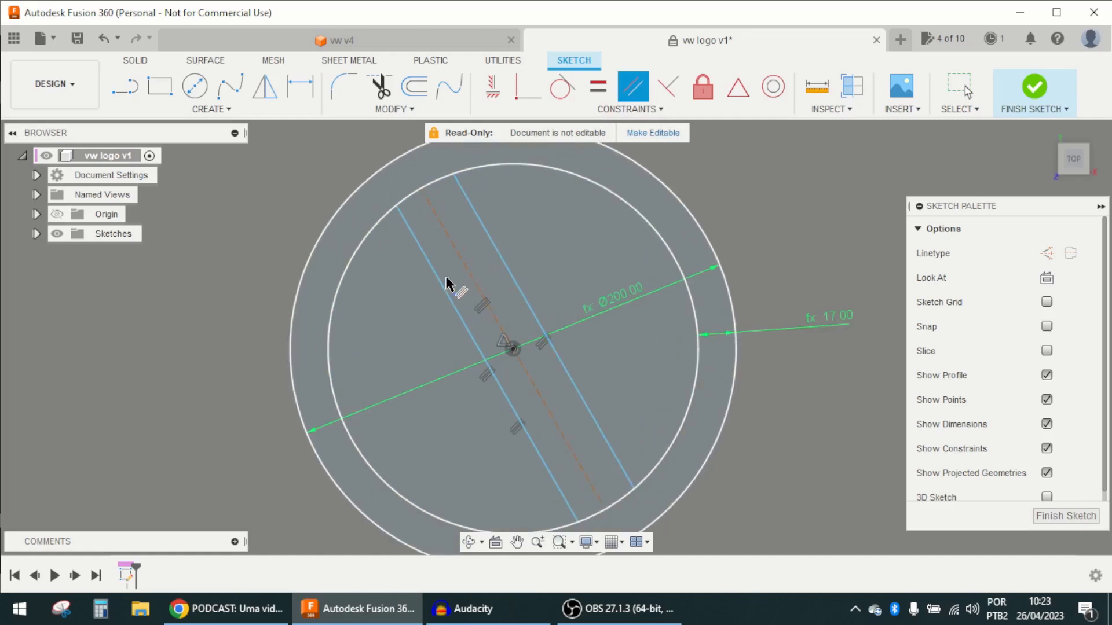
{"action": "left_click", "coordinate": [446, 278]}
{"action": "left_click", "coordinate": [468, 265]}
{"action": "left_click", "coordinate": [495, 256]}
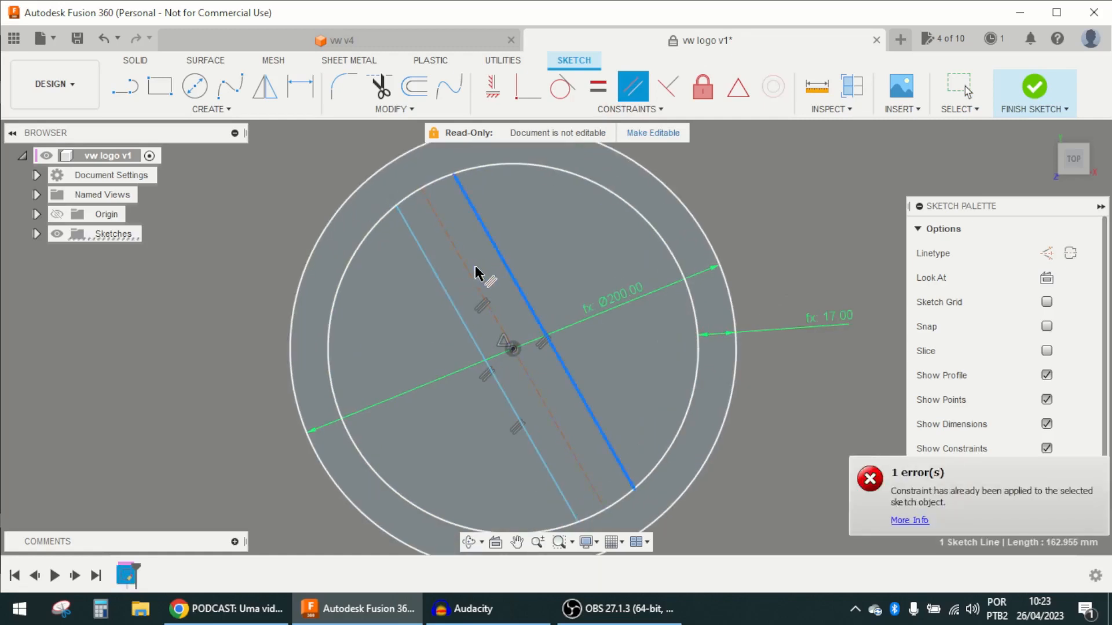
{"action": "left_click", "coordinate": [475, 269]}
{"action": "key", "text": "Escape"}
Dimension the distance between the two outer slanted lines with the parameter "arm".
{"action": "scroll", "coordinate": [412, 315], "scroll_direction": "down", "scroll_amount": 2}
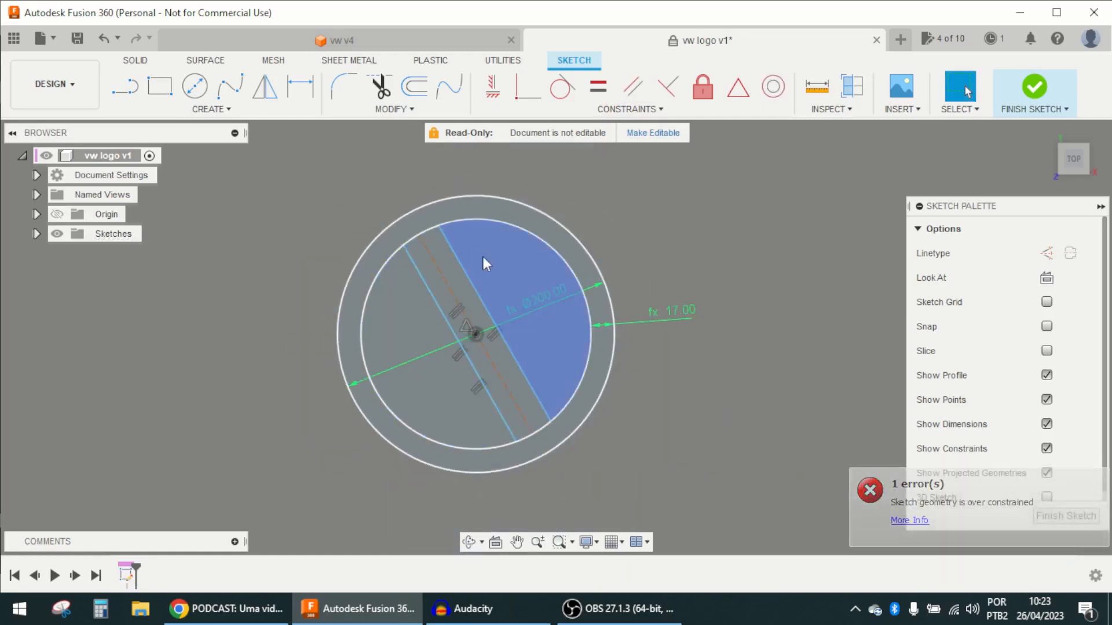
{"action": "scroll", "coordinate": [476, 286], "scroll_direction": "up", "scroll_amount": 2}
{"action": "key", "text": "d"}
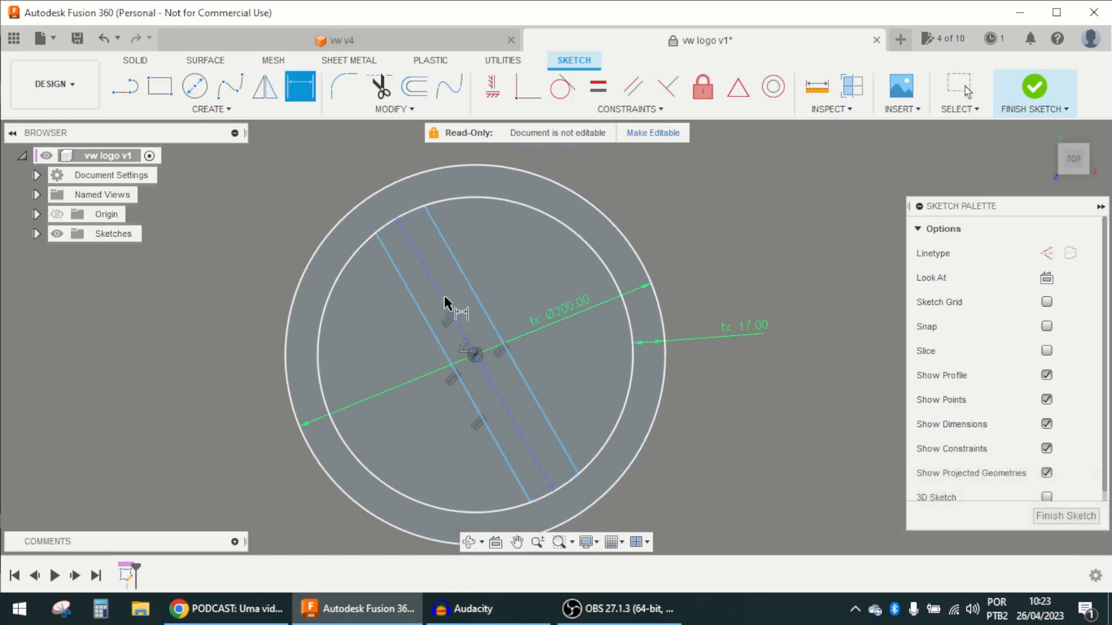
{"action": "left_click", "coordinate": [412, 301]}
{"action": "left_click", "coordinate": [462, 278]}
{"action": "scroll", "coordinate": [440, 272], "scroll_direction": "down", "scroll_amount": 1}
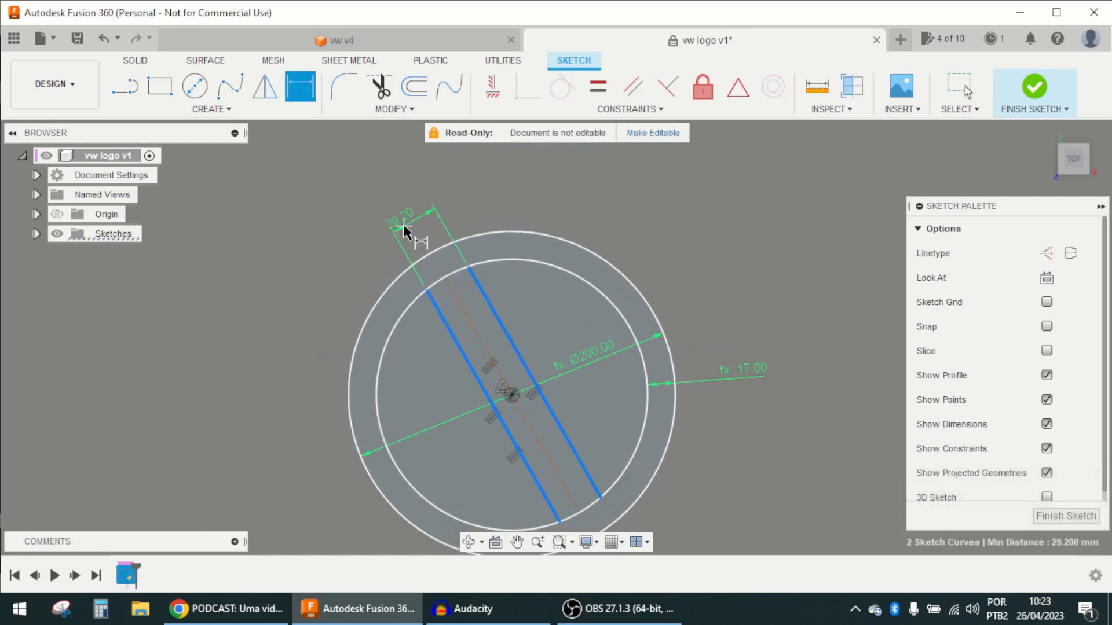
{"action": "left_click", "coordinate": [398, 214]}
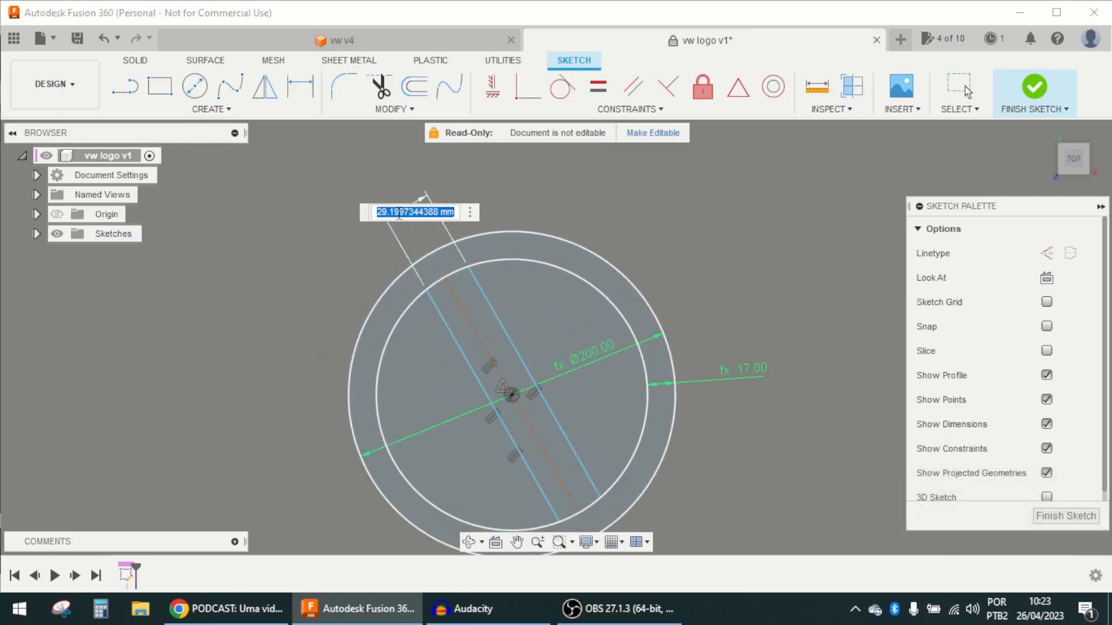
{"action": "type", "text": "a"}
{"action": "key", "text": "Return"}
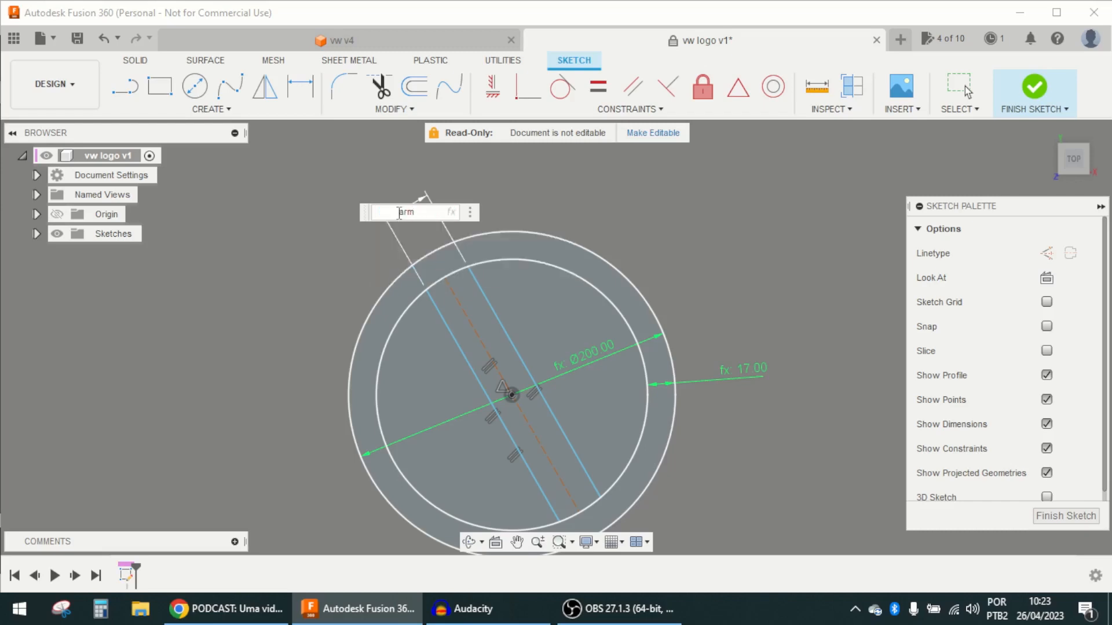
Dimension the distance from the slanted construction line to the outer slanted line on its left as d43/2.
{"action": "key", "text": "Return"}
{"action": "scroll", "coordinate": [418, 301], "scroll_direction": "up", "scroll_amount": 4}
{"action": "left_click", "coordinate": [484, 323]}
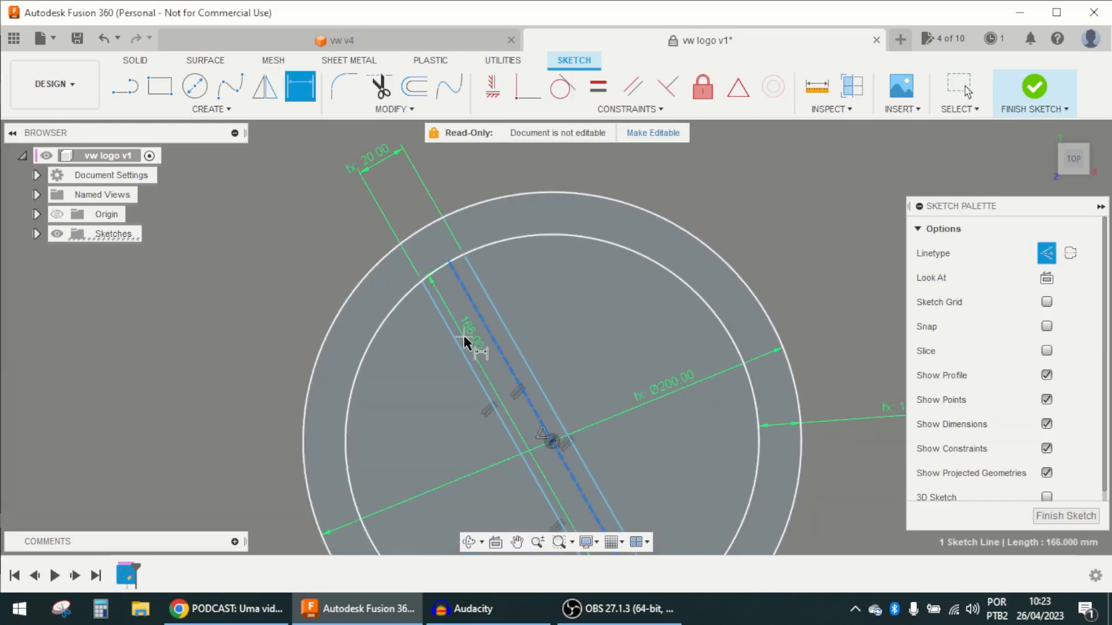
{"action": "left_click", "coordinate": [461, 341]}
{"action": "scroll", "coordinate": [424, 317], "scroll_direction": "up", "scroll_amount": 3}
{"action": "left_click", "coordinate": [309, 196]}
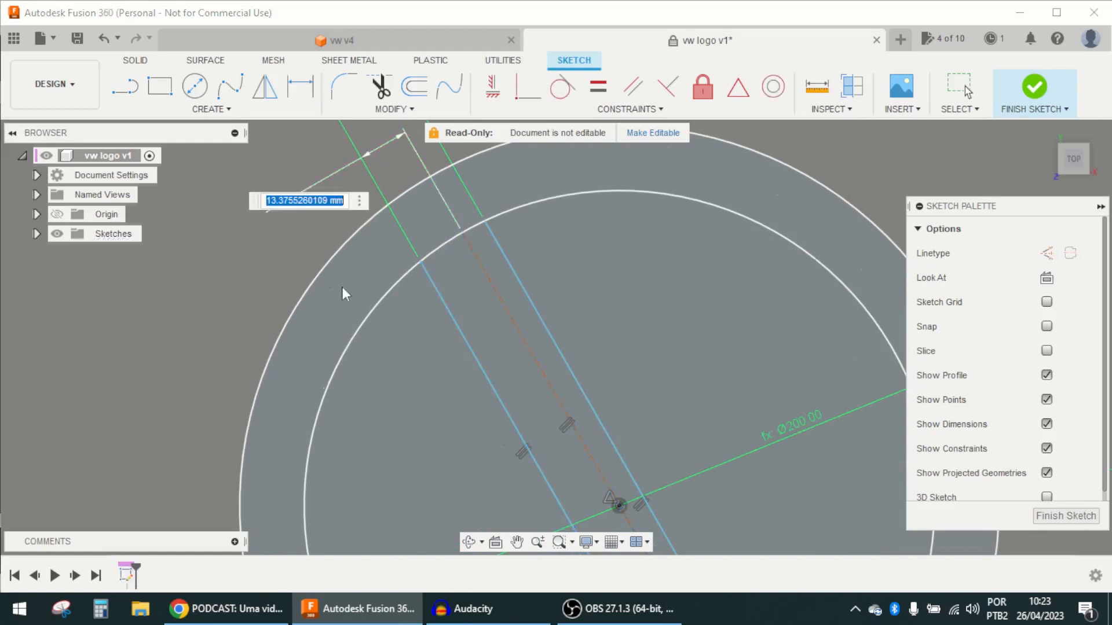
{"action": "scroll", "coordinate": [342, 292], "scroll_direction": "down", "scroll_amount": 3}
{"action": "left_click", "coordinate": [349, 162]}
{"action": "type", "text": "/"}
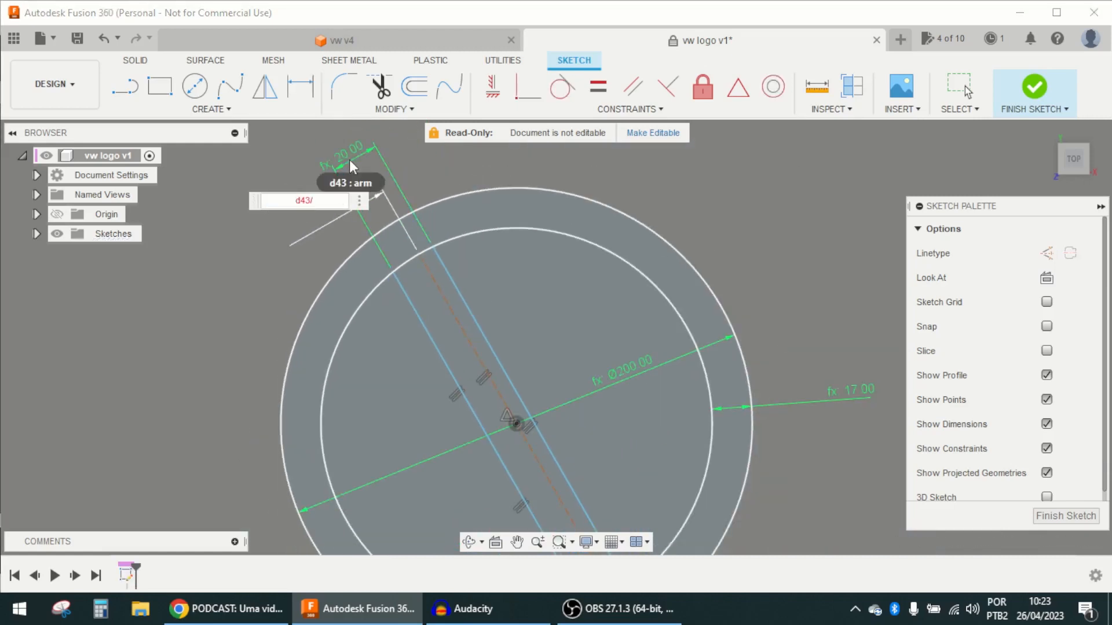
{"action": "type", "text": "2"}
{"action": "key", "text": "Return"}
{"action": "scroll", "coordinate": [393, 226], "scroll_direction": "down", "scroll_amount": 2}
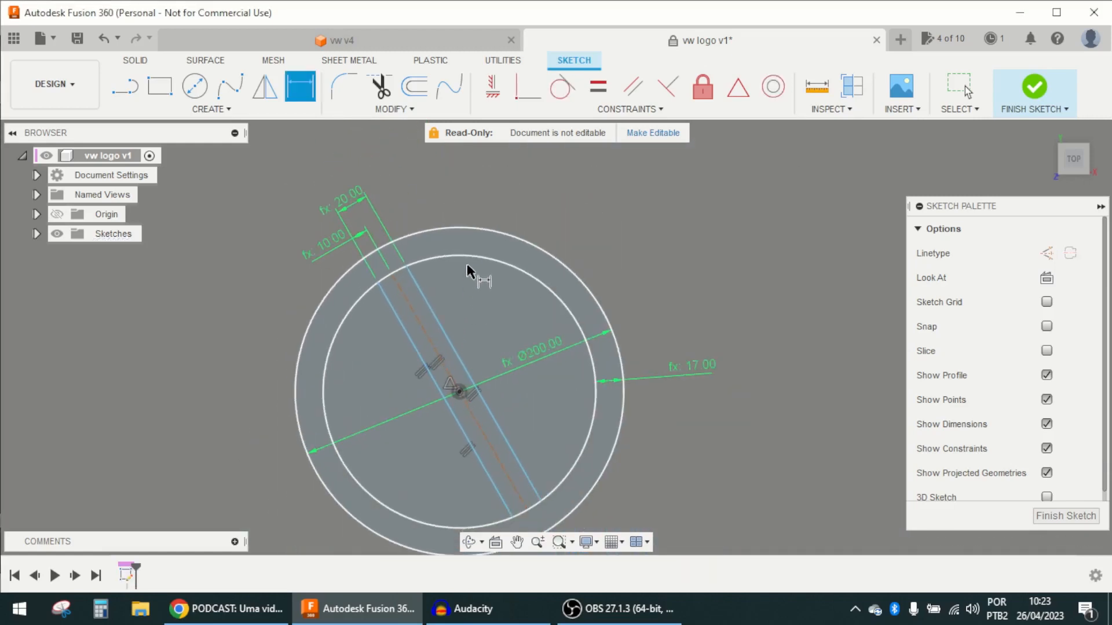
{"action": "scroll", "coordinate": [467, 264], "scroll_direction": "down", "scroll_amount": 2}
{"action": "scroll", "coordinate": [475, 339], "scroll_direction": "up", "scroll_amount": 2}
{"action": "key", "text": "Escape"}
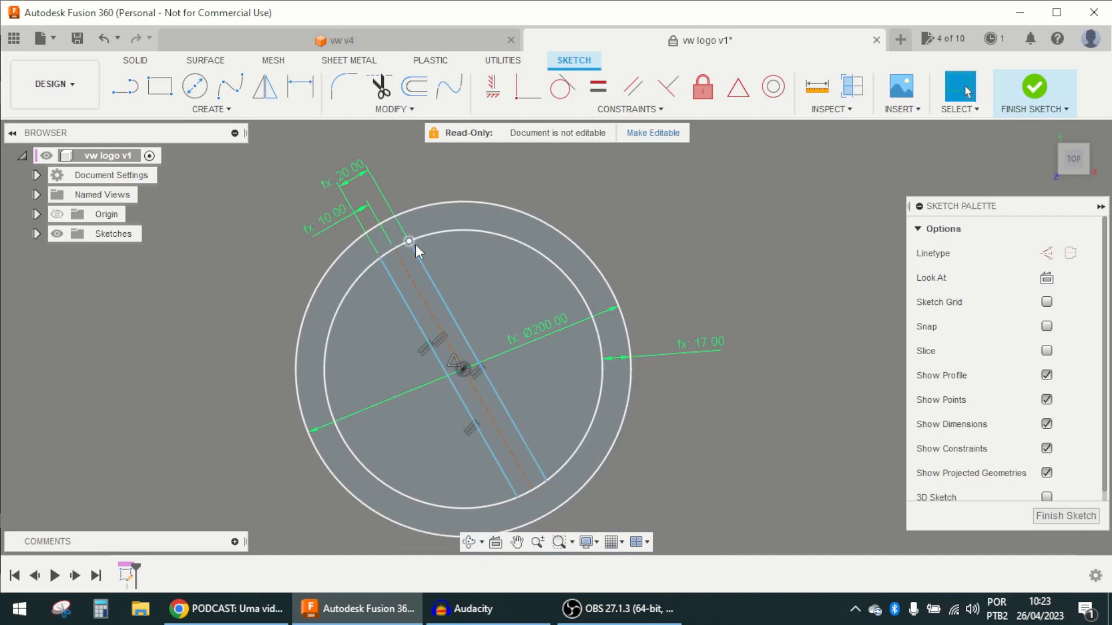
Swing the slanted arm closer to vertical and draw three lines crossing it between points on the inner circle, the middle one about 165 mm long.
{"action": "left_click_drag", "start_coordinate": [416, 244], "coordinate": [509, 204]}
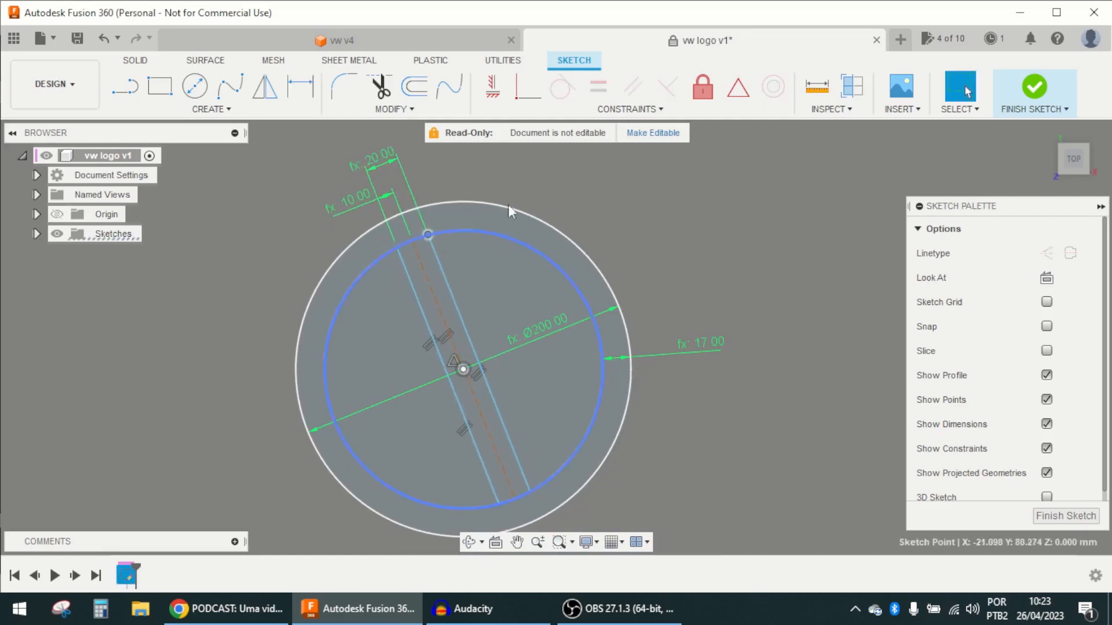
{"action": "left_click", "coordinate": [133, 102]}
{"action": "scroll", "coordinate": [452, 180], "scroll_direction": "down", "scroll_amount": 2}
{"action": "scroll", "coordinate": [430, 274], "scroll_direction": "up", "scroll_amount": 2}
{"action": "left_click", "coordinate": [543, 213]}
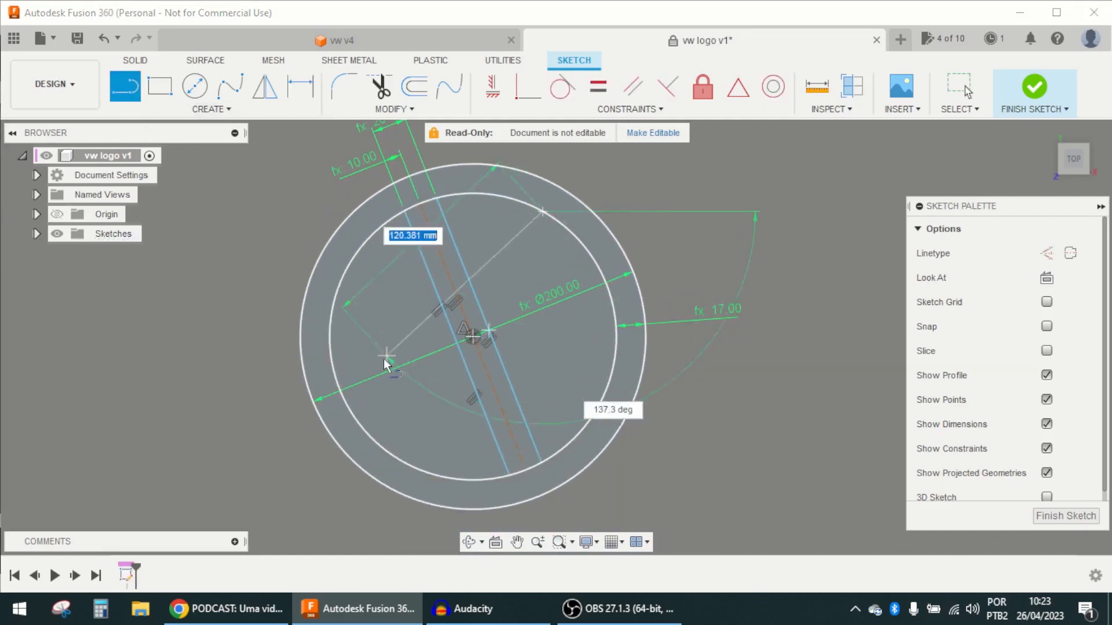
{"action": "double_click", "coordinate": [339, 386]}
{"action": "left_click", "coordinate": [596, 264]}
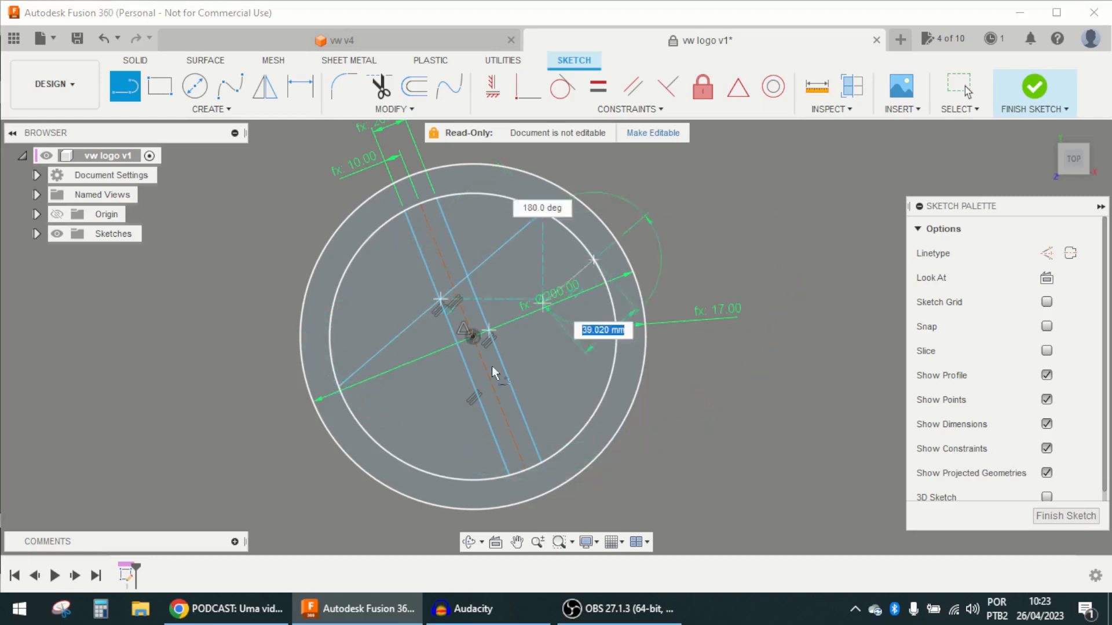
{"action": "double_click", "coordinate": [409, 463]}
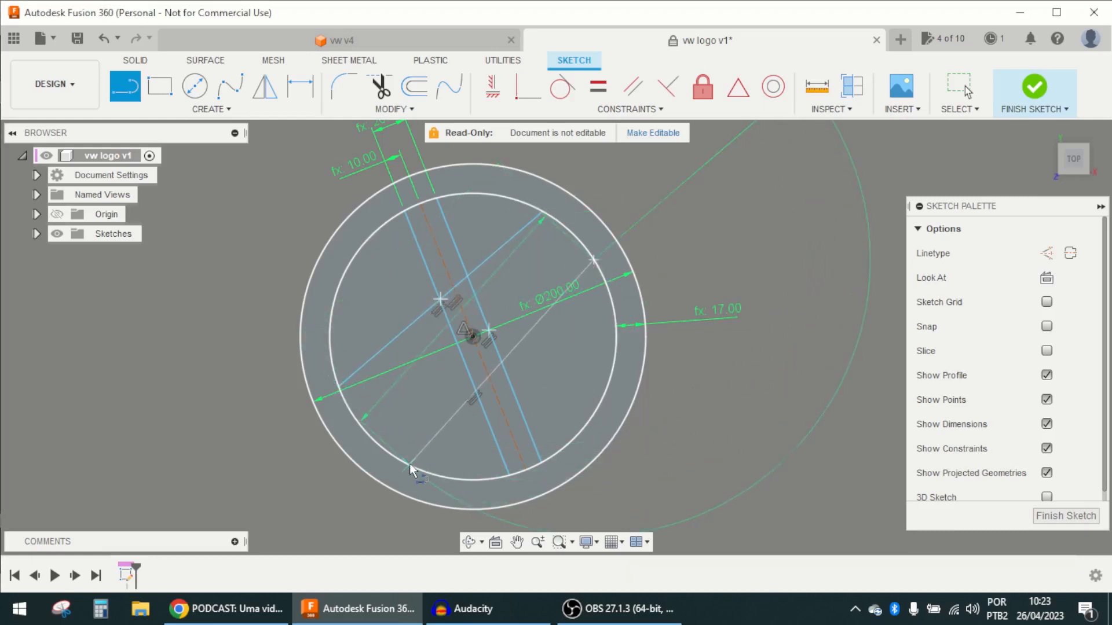
{"action": "left_click", "coordinate": [569, 236]}
{"action": "double_click", "coordinate": [363, 426]}
{"action": "key", "text": "Escape"}
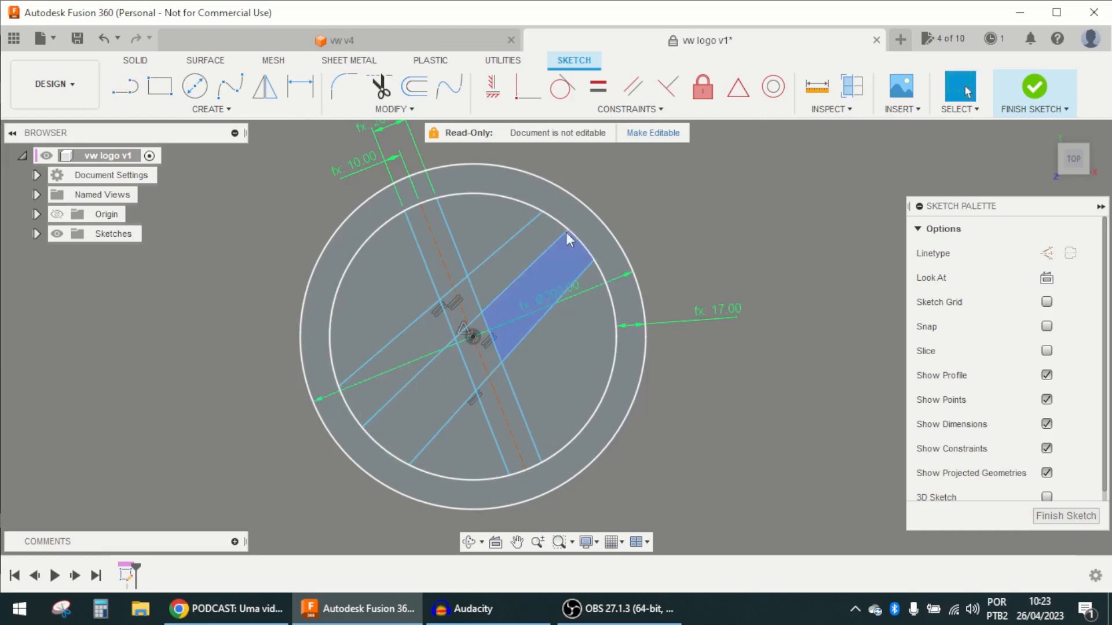
Constrain the middle crossing line's midpoint to the origin and convert that line to construction geometry.
{"action": "left_click", "coordinate": [737, 87]}
{"action": "left_click", "coordinate": [524, 277]}
{"action": "scroll", "coordinate": [488, 321], "scroll_direction": "up", "scroll_amount": 3}
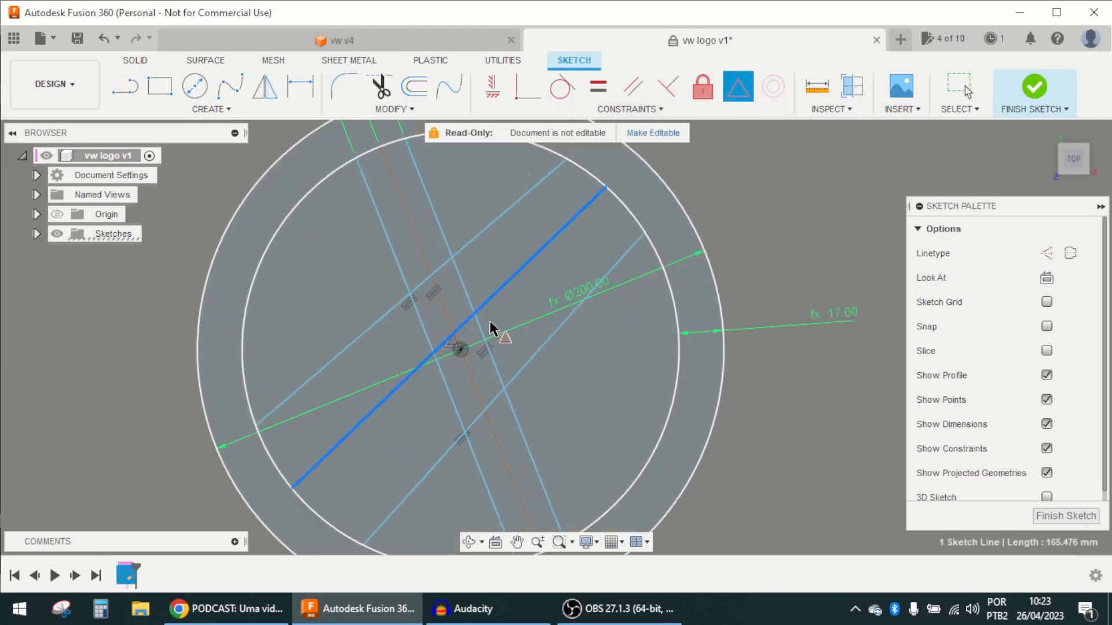
{"action": "left_click", "coordinate": [460, 350]}
{"action": "scroll", "coordinate": [516, 325], "scroll_direction": "down", "scroll_amount": 2}
{"action": "key", "text": "Escape"}
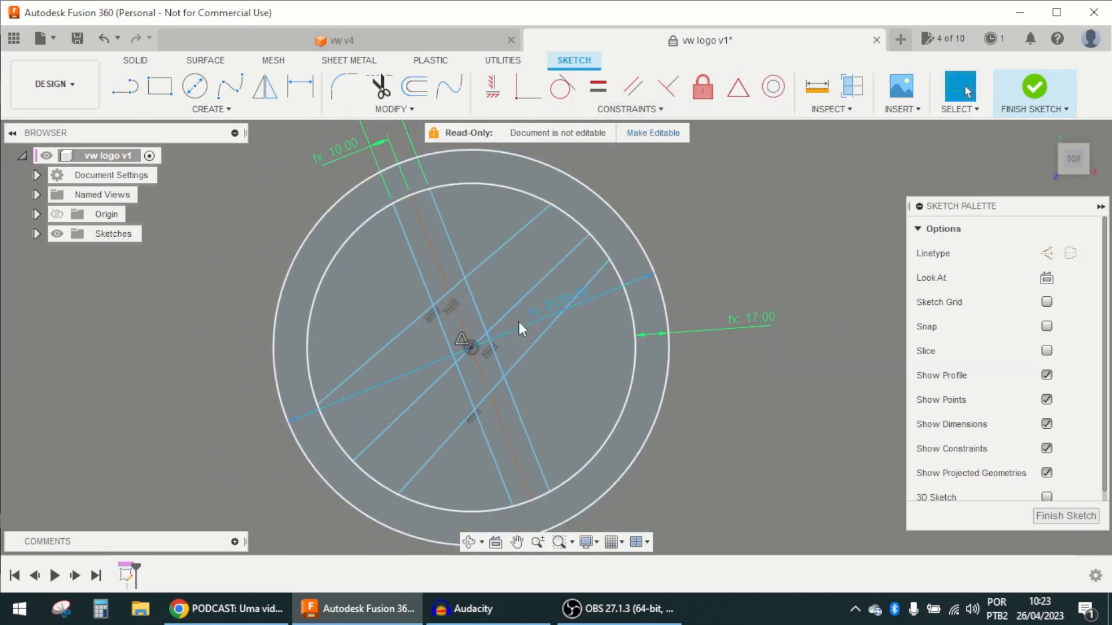
{"action": "left_click", "coordinate": [519, 303]}
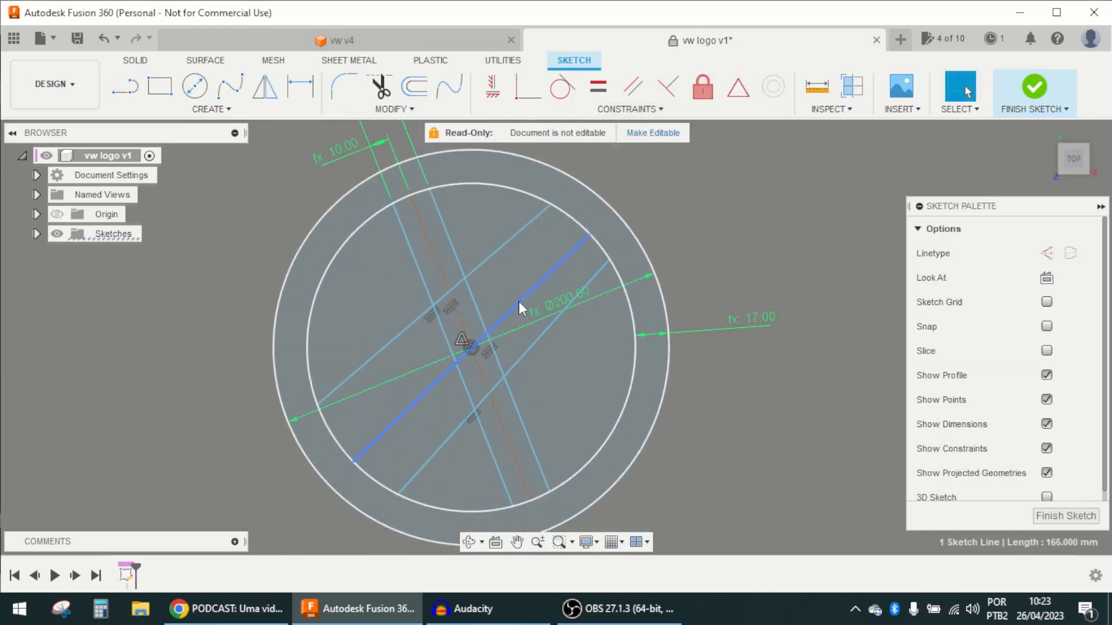
{"action": "left_click", "coordinate": [1048, 258]}
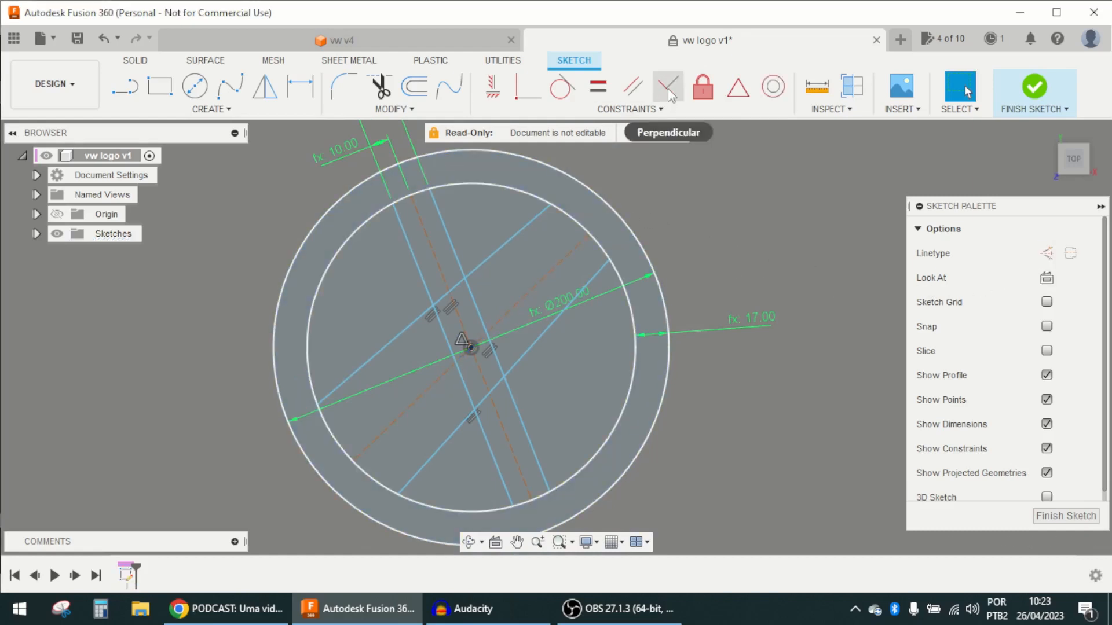
Make both outer crossing lines parallel to the new construction line between them.
{"action": "left_click", "coordinate": [633, 87]}
{"action": "left_click", "coordinate": [597, 273]}
{"action": "left_click", "coordinate": [569, 259]}
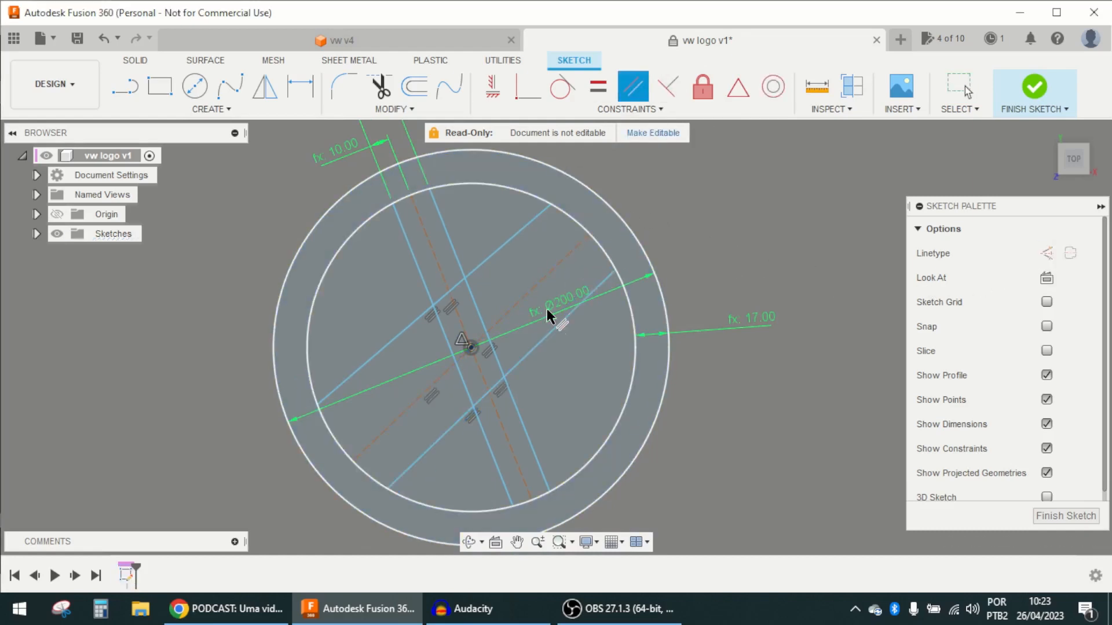
{"action": "left_click", "coordinate": [495, 258]}
{"action": "left_click", "coordinate": [542, 281]}
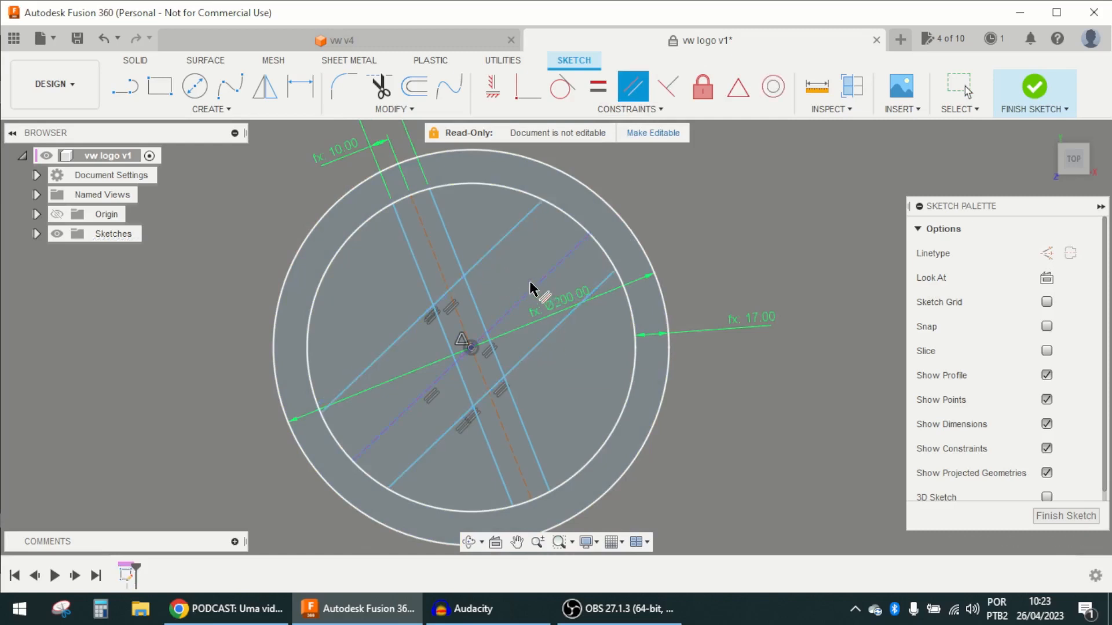
{"action": "key", "text": "Escape"}
Dimension the distance between the two outer crossing lines, linking it to the first arm's 20 mm width dimension.
{"action": "scroll", "coordinate": [525, 294], "scroll_direction": "down", "scroll_amount": 3}
{"action": "scroll", "coordinate": [592, 238], "scroll_direction": "up", "scroll_amount": 2}
{"action": "key", "text": "d"}
{"action": "left_click", "coordinate": [510, 243]}
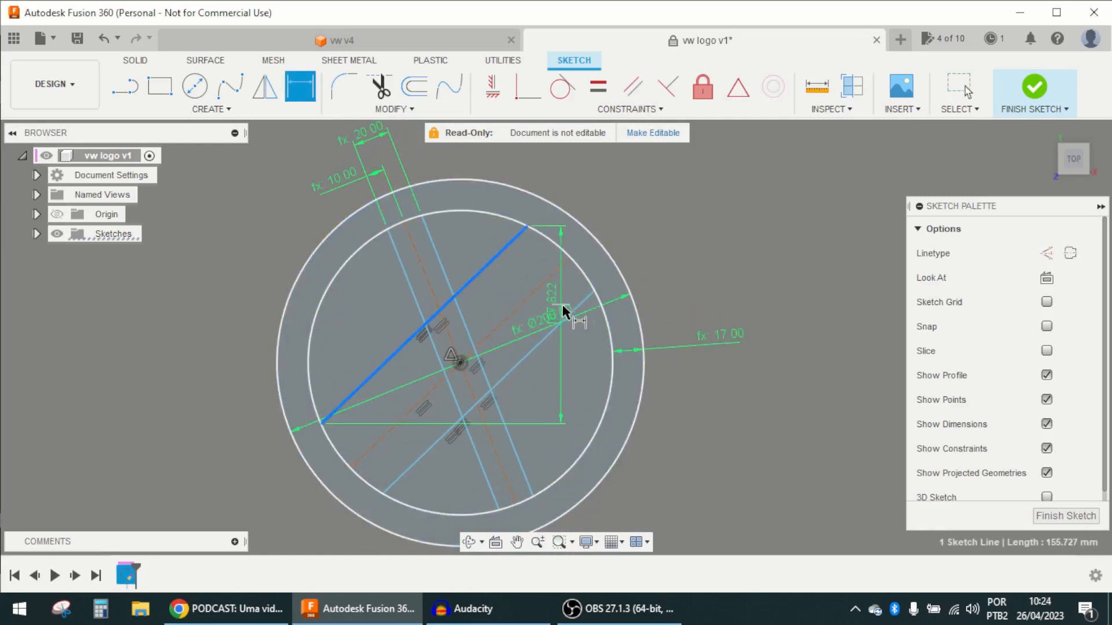
{"action": "left_click", "coordinate": [583, 310]}
{"action": "left_click", "coordinate": [644, 200]}
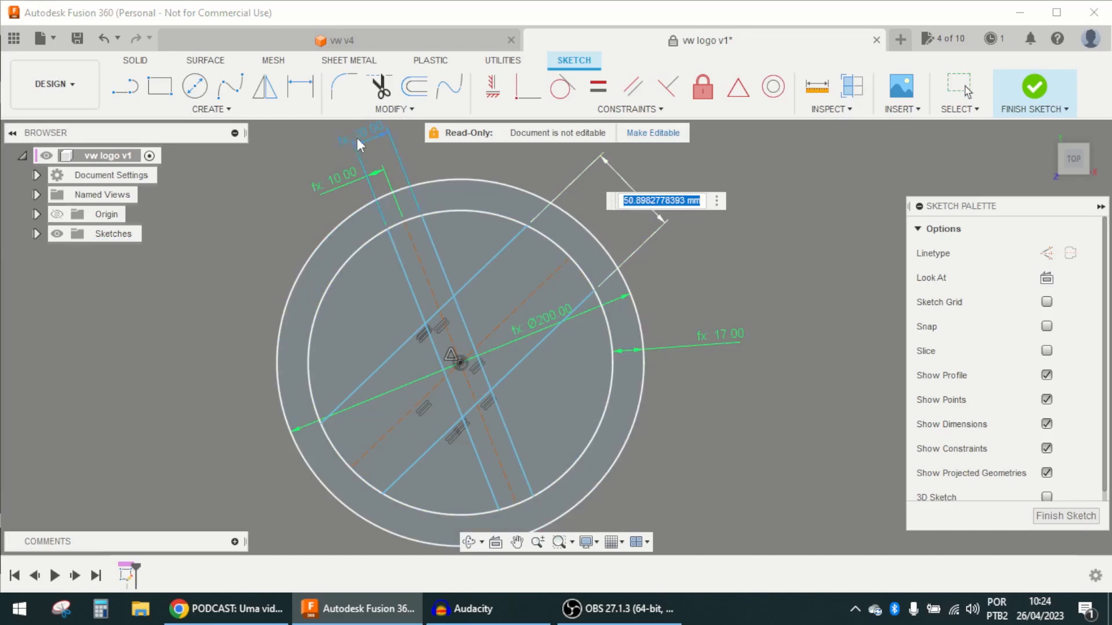
{"action": "type", "text": "20"}
{"action": "key", "text": "Return"}
Dimension the distance from the lower crossing line to its construction line, linking it to the first arm's 10 mm half-width dimension.
{"action": "scroll", "coordinate": [578, 284], "scroll_direction": "up", "scroll_amount": 2}
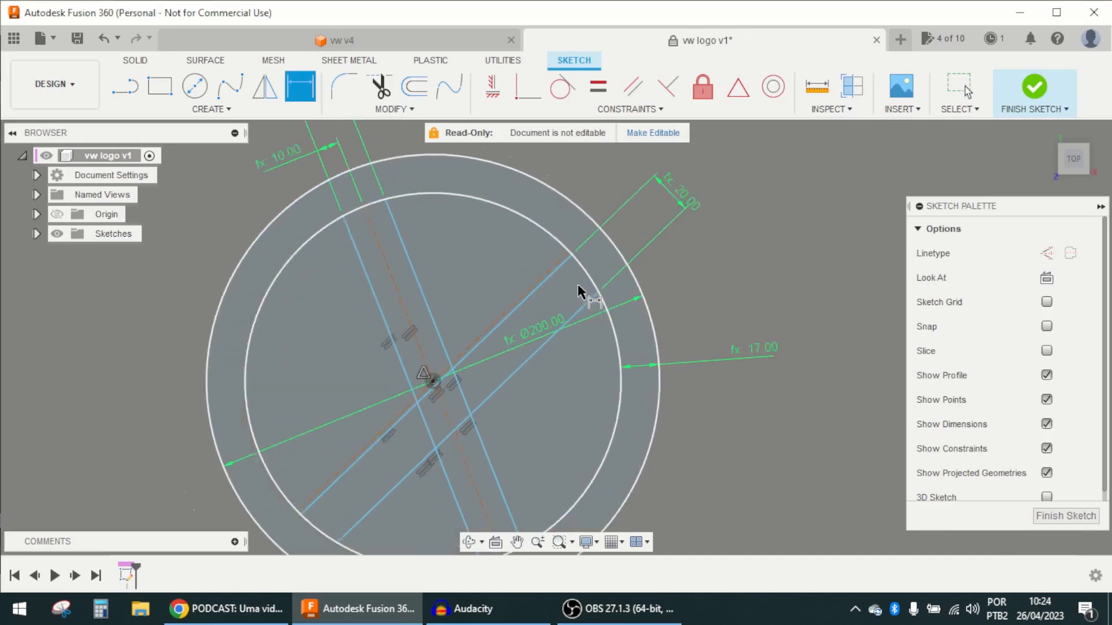
{"action": "scroll", "coordinate": [580, 291], "scroll_direction": "up", "scroll_amount": 1}
{"action": "left_click", "coordinate": [582, 306]}
{"action": "scroll", "coordinate": [567, 294], "scroll_direction": "up", "scroll_amount": 3}
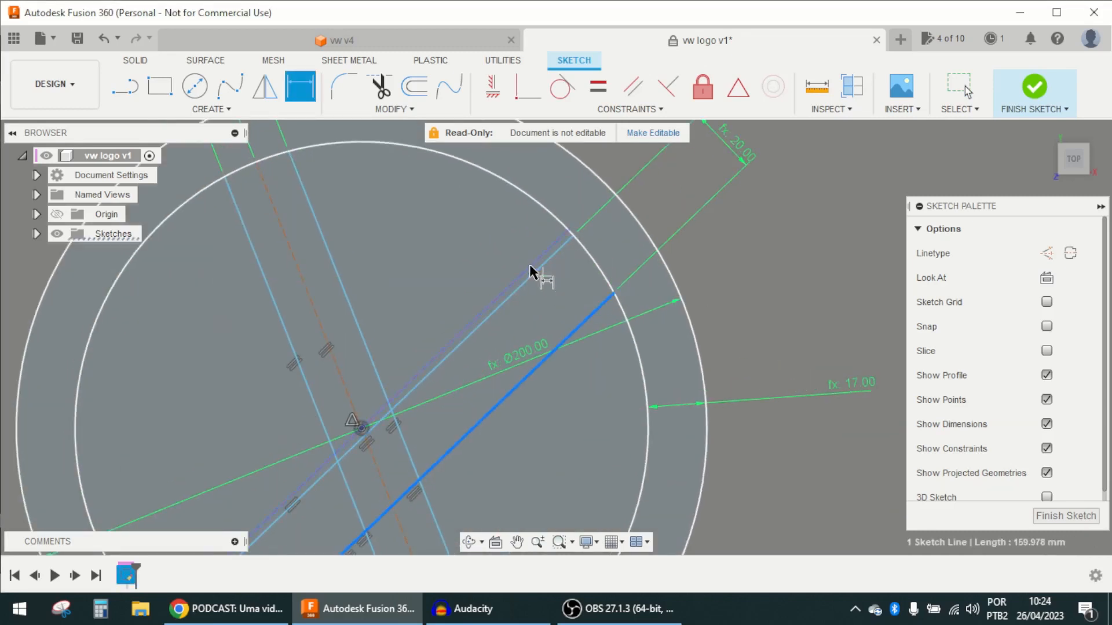
{"action": "left_click", "coordinate": [529, 267], "text": "shift"}
{"action": "scroll", "coordinate": [529, 272], "scroll_direction": "down", "scroll_amount": 2}
{"action": "left_click", "coordinate": [686, 269]}
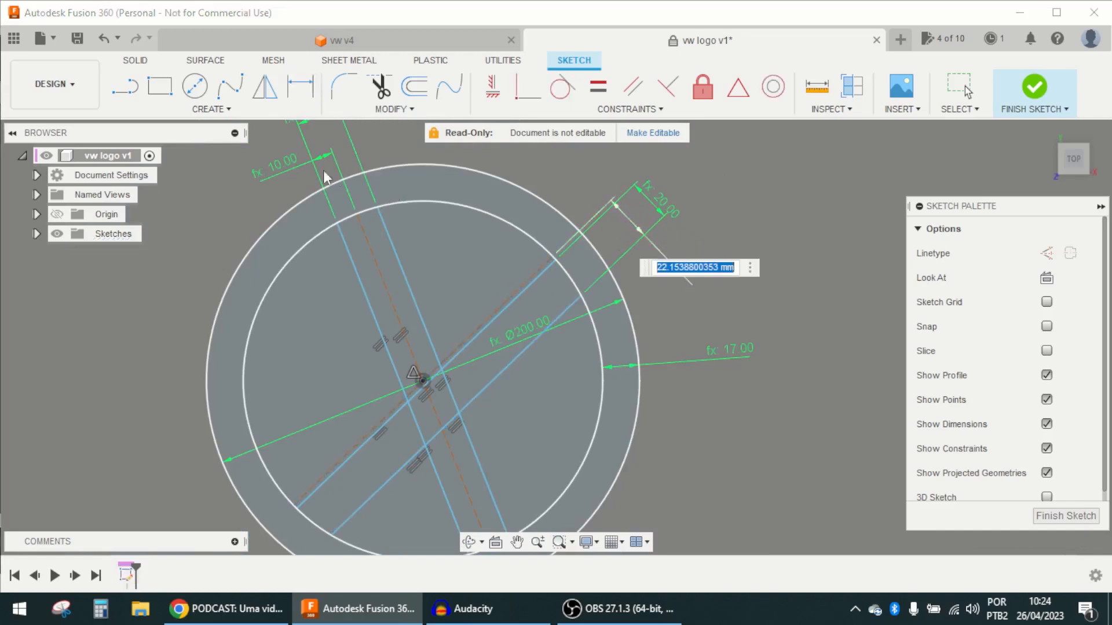
{"action": "left_click", "coordinate": [293, 167]}
{"action": "key", "text": "Return"}
Draw an 83 mm vertical line from the origin up to the inner circle and convert it to construction geometry.
{"action": "scroll", "coordinate": [434, 266], "scroll_direction": "down", "scroll_amount": 3}
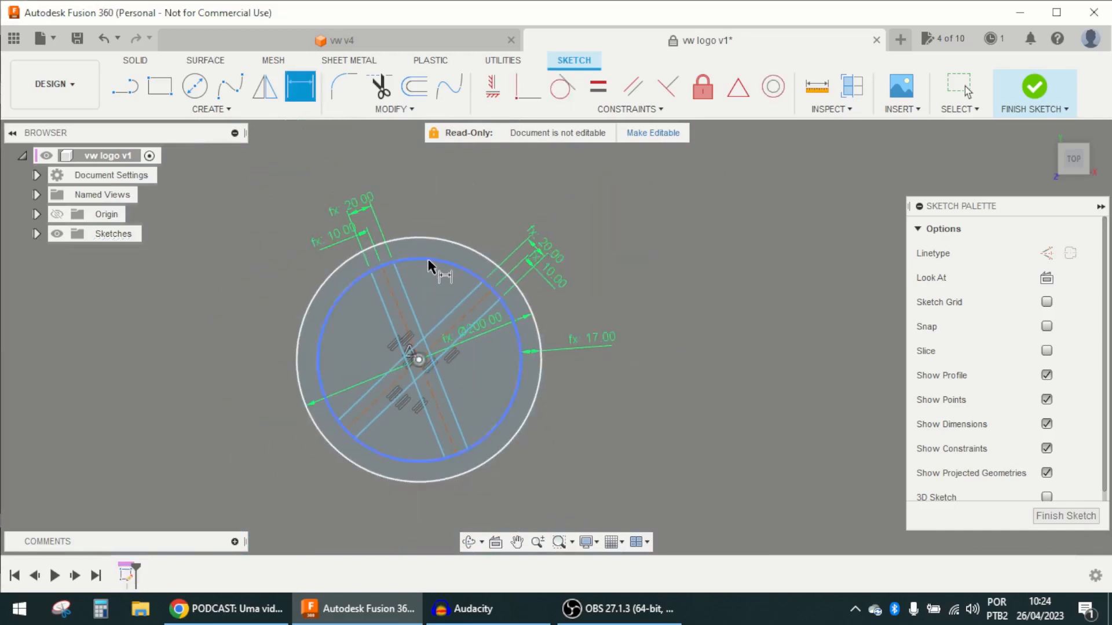
{"action": "scroll", "coordinate": [496, 262], "scroll_direction": "up", "scroll_amount": 2}
{"action": "left_click", "coordinate": [124, 87]}
{"action": "scroll", "coordinate": [414, 169], "scroll_direction": "down", "scroll_amount": 1}
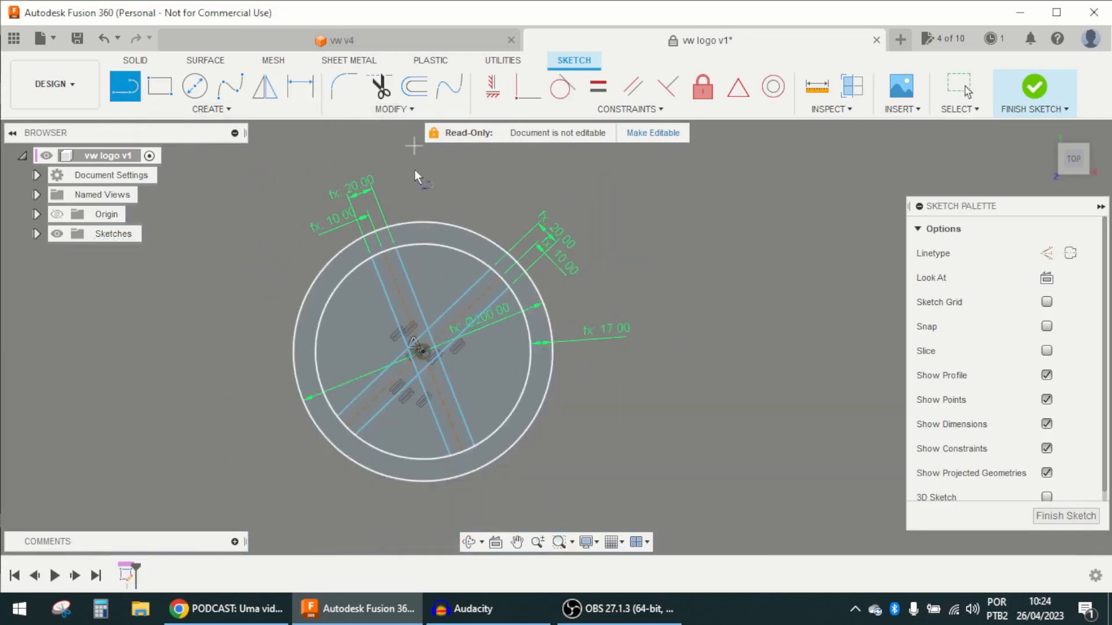
{"action": "left_click", "coordinate": [426, 359]}
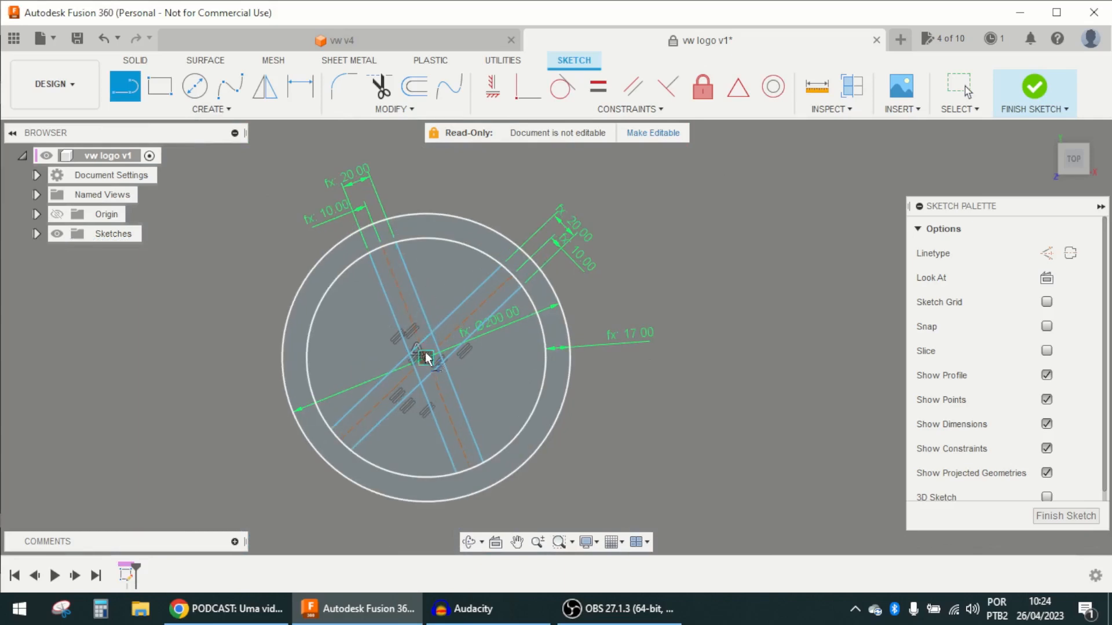
{"action": "scroll", "coordinate": [425, 352], "scroll_direction": "up", "scroll_amount": 2}
{"action": "left_click", "coordinate": [428, 198]}
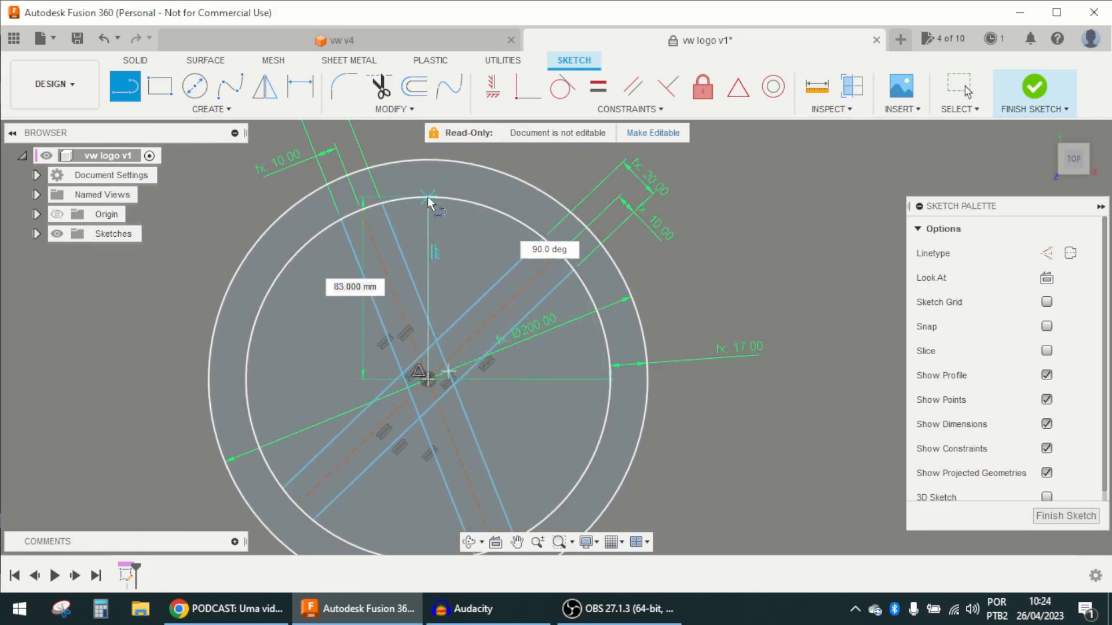
{"action": "scroll", "coordinate": [443, 231], "scroll_direction": "down", "scroll_amount": 2}
{"action": "scroll", "coordinate": [443, 231], "scroll_direction": "up", "scroll_amount": 2}
{"action": "key", "text": "Escape"}
{"action": "left_click", "coordinate": [430, 238]}
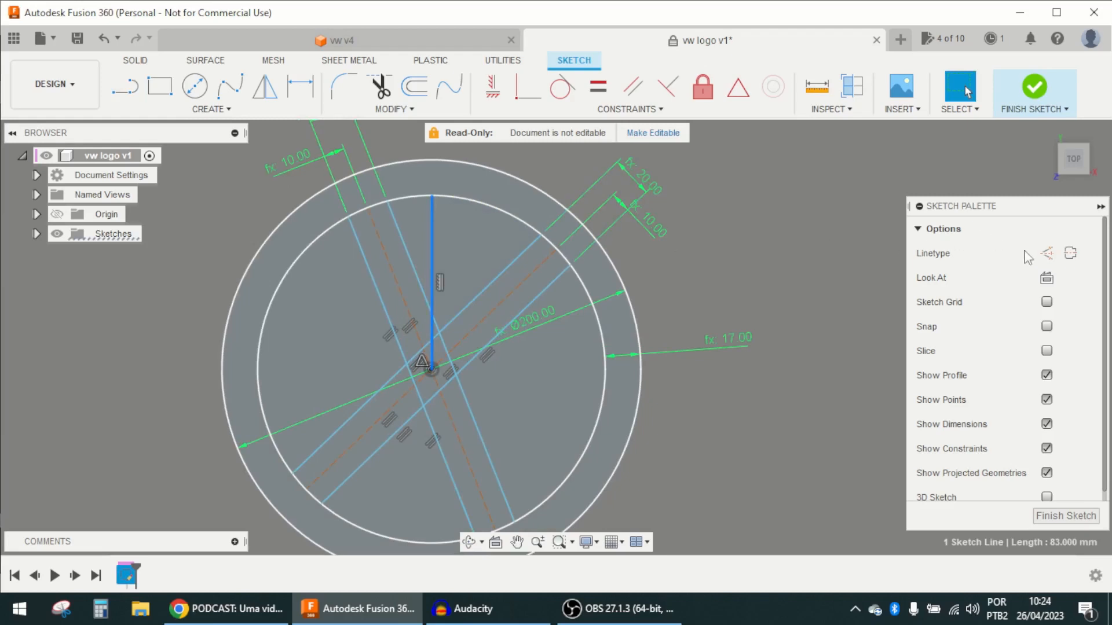
{"action": "left_click", "coordinate": [1046, 253]}
Dimension the angle between the two slanted construction lines as 48 degrees.
{"action": "scroll", "coordinate": [679, 284], "scroll_direction": "down", "scroll_amount": 2}
{"action": "scroll", "coordinate": [579, 244], "scroll_direction": "up", "scroll_amount": 2}
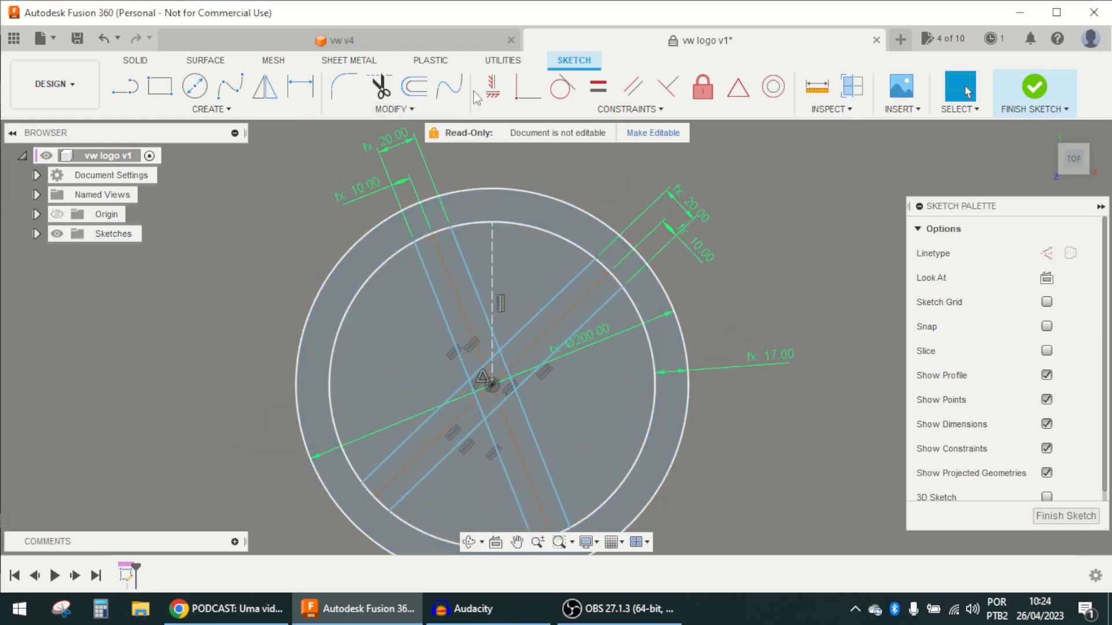
{"action": "key", "text": "d"}
{"action": "left_click", "coordinate": [449, 273]}
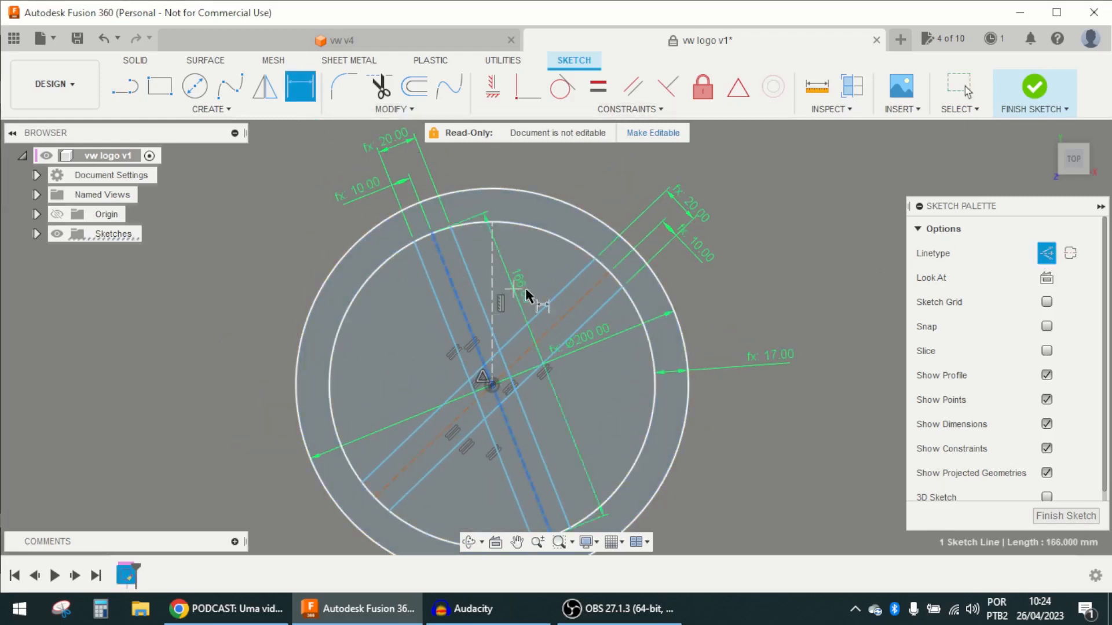
{"action": "left_click", "coordinate": [574, 307]}
{"action": "scroll", "coordinate": [519, 287], "scroll_direction": "down", "scroll_amount": 2}
{"action": "left_click", "coordinate": [541, 168]}
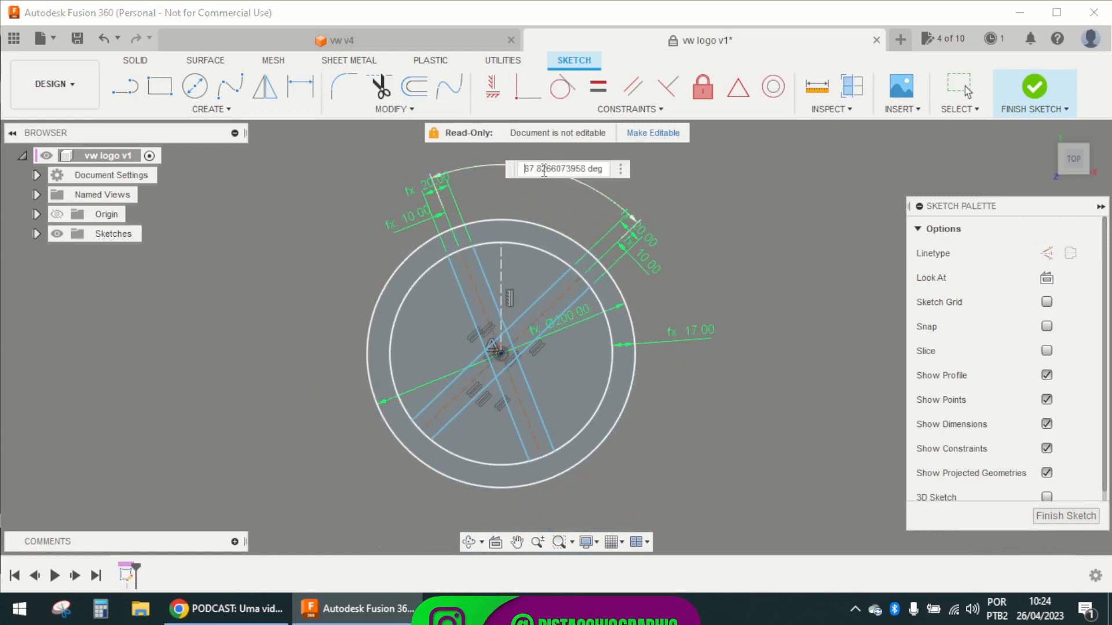
{"action": "type", "text": "48"}
{"action": "key", "text": "Return"}
Dimension the angle between the left slanted construction line and the vertical construction line as d47/2.
{"action": "scroll", "coordinate": [528, 240], "scroll_direction": "up", "scroll_amount": 2}
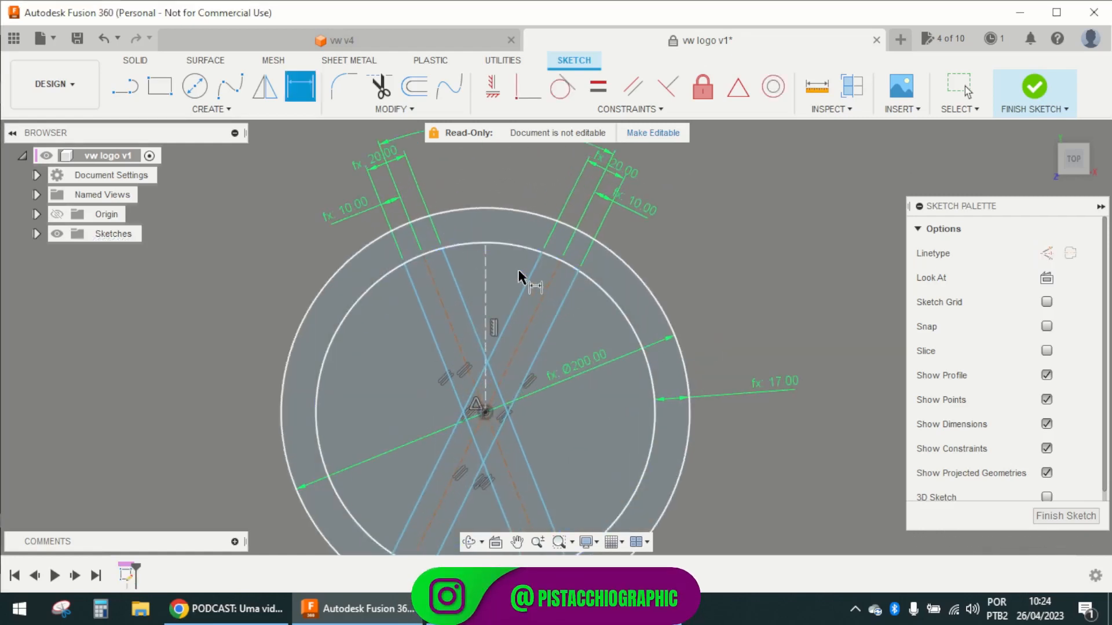
{"action": "left_click", "coordinate": [445, 314]}
{"action": "left_click", "coordinate": [484, 279]}
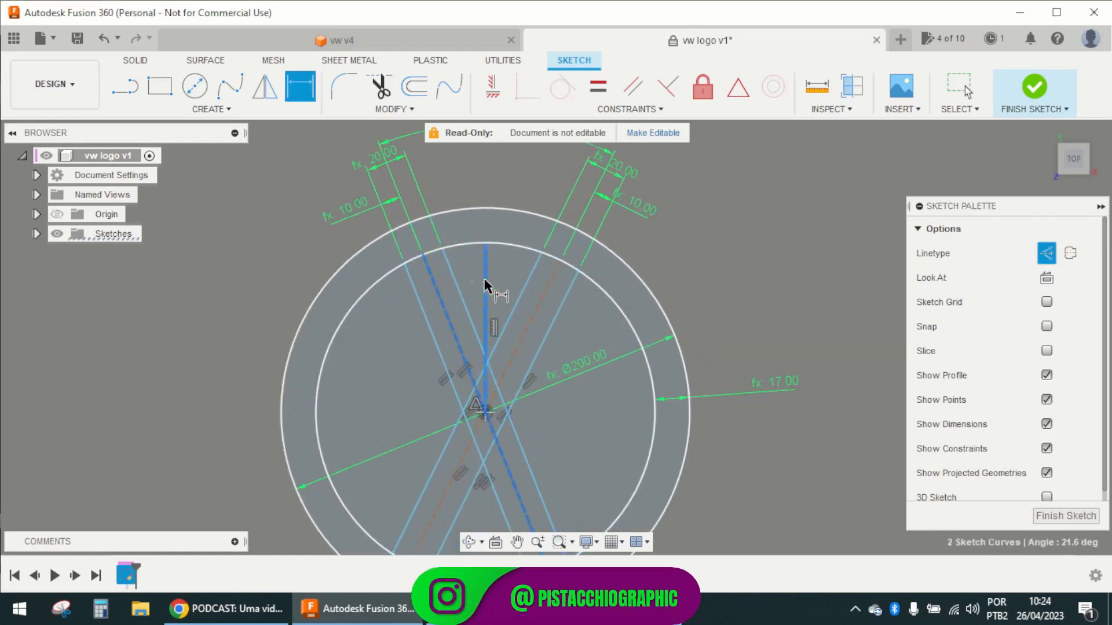
{"action": "scroll", "coordinate": [478, 272], "scroll_direction": "down", "scroll_amount": 2}
{"action": "left_click", "coordinate": [476, 154]}
{"action": "left_click", "coordinate": [476, 154]}
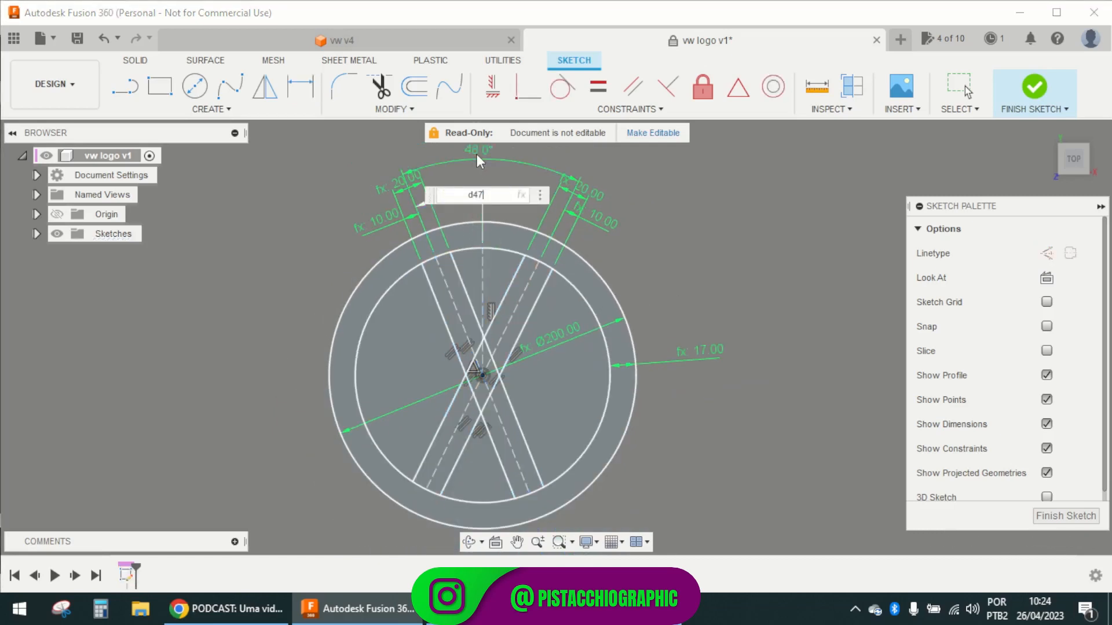
{"action": "type", "text": "/2"}
{"action": "key", "text": "Return"}
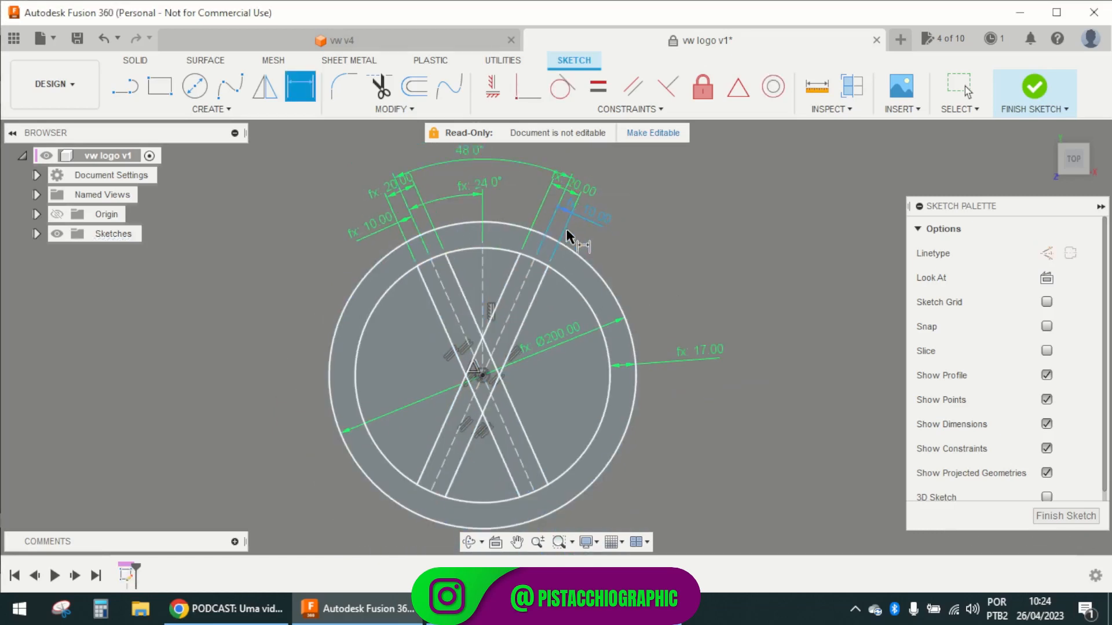
{"action": "scroll", "coordinate": [516, 238], "scroll_direction": "down", "scroll_amount": 2}
{"action": "scroll", "coordinate": [486, 289], "scroll_direction": "up", "scroll_amount": 3}
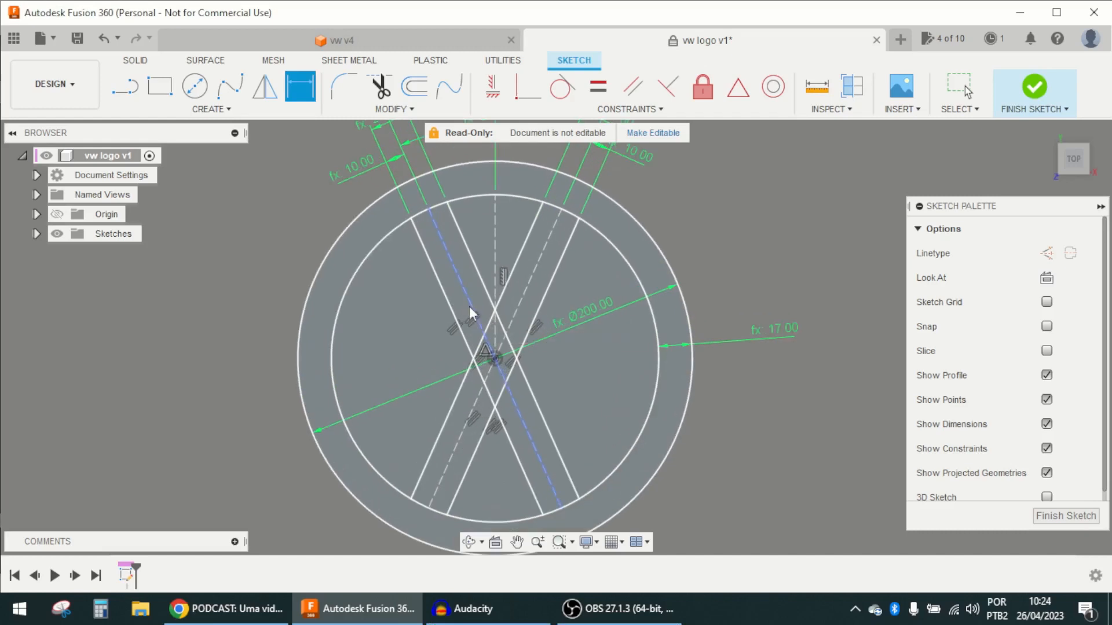
{"action": "key", "text": "Escape"}
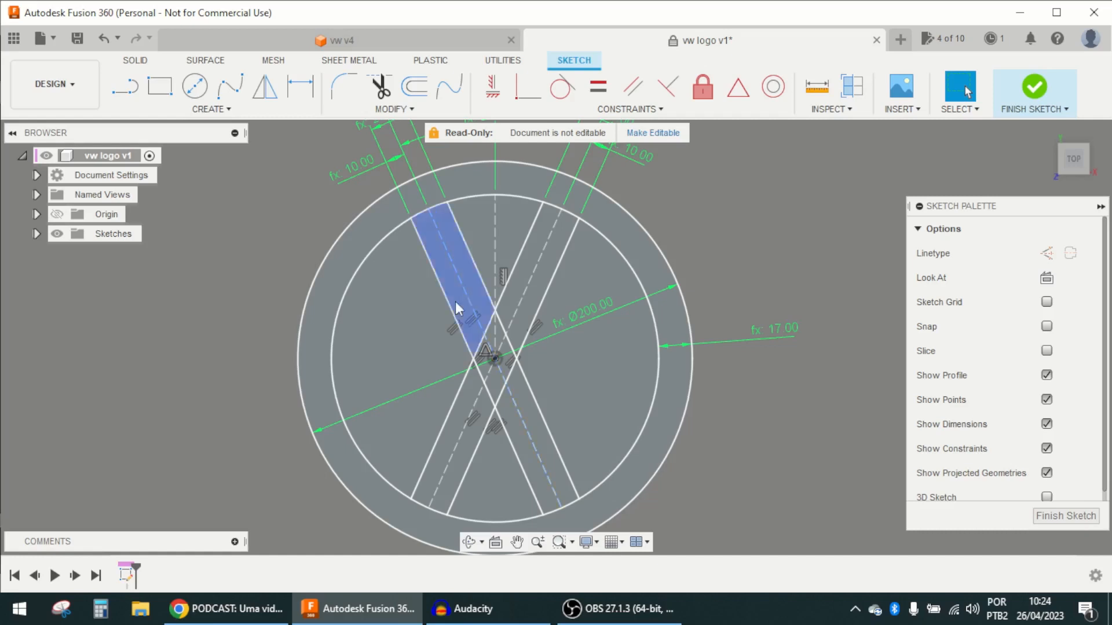
Draw two parallel slanted lines on the logo's left side, from the arm's lower end and outer edge out to the inner circle.
{"action": "scroll", "coordinate": [457, 262], "scroll_direction": "down", "scroll_amount": 3}
{"action": "scroll", "coordinate": [475, 261], "scroll_direction": "up", "scroll_amount": 2}
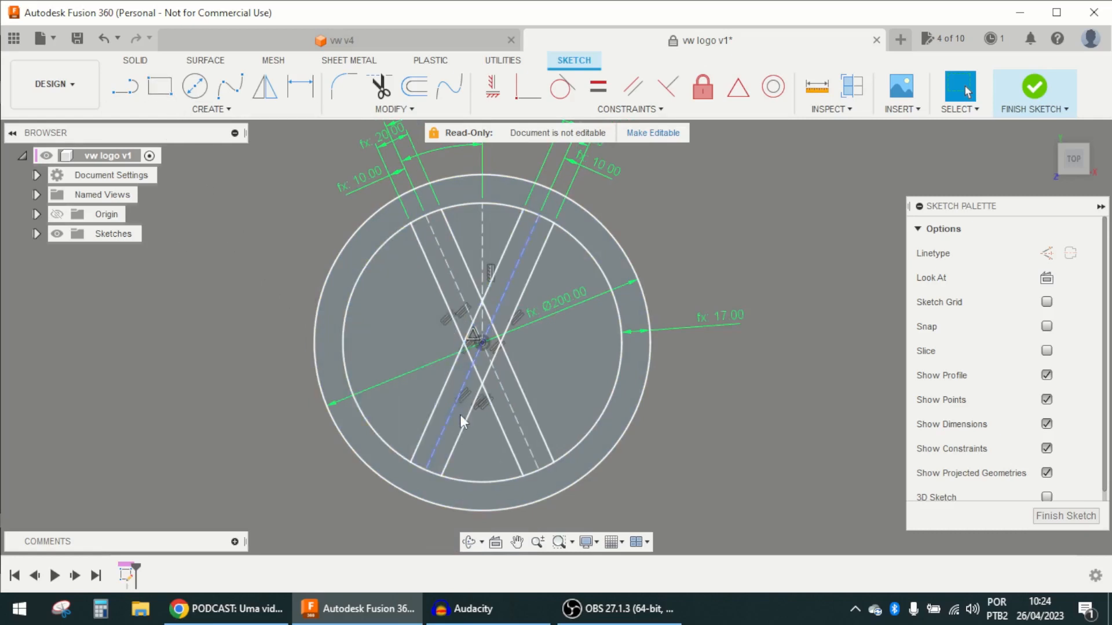
{"action": "scroll", "coordinate": [498, 376], "scroll_direction": "up", "scroll_amount": 2}
{"action": "scroll", "coordinate": [506, 372], "scroll_direction": "up", "scroll_amount": 1}
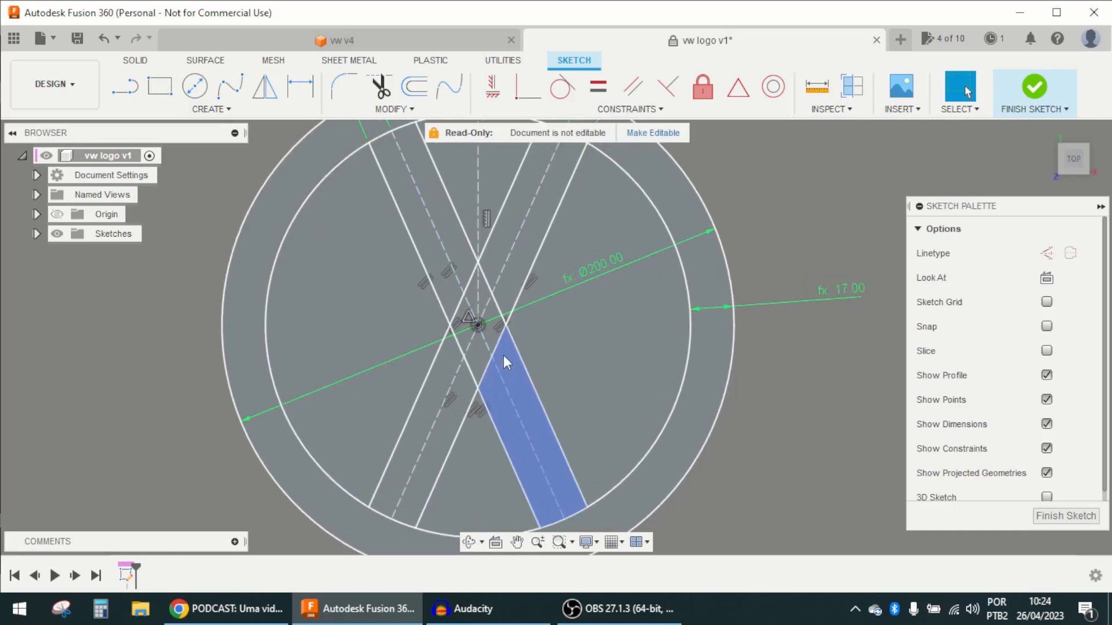
{"action": "key", "text": "l"}
{"action": "scroll", "coordinate": [364, 226], "scroll_direction": "down", "scroll_amount": 2}
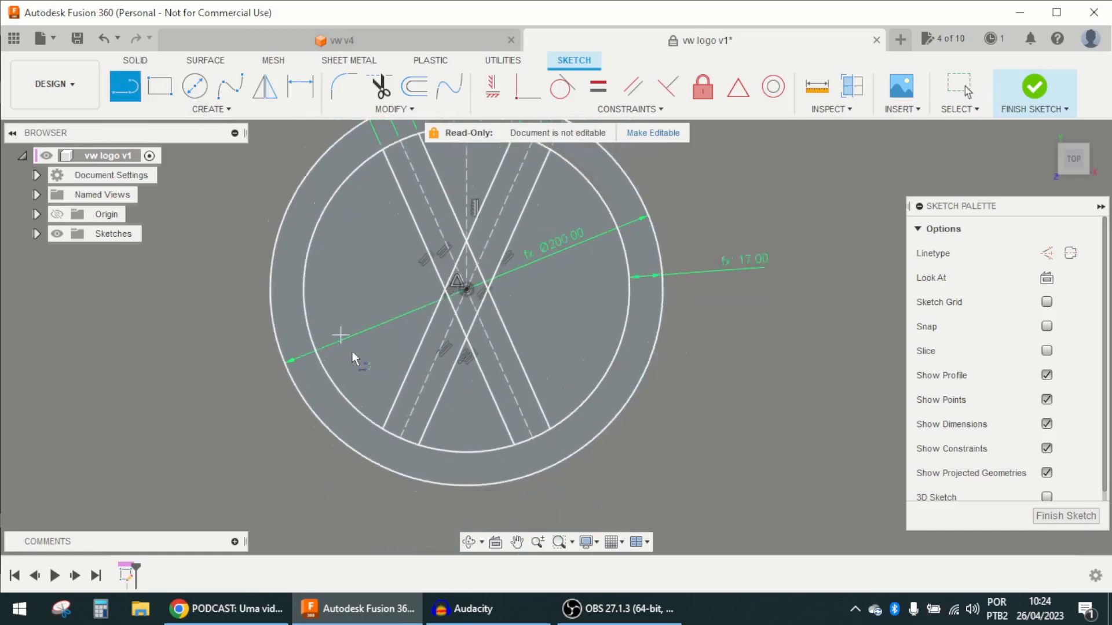
{"action": "scroll", "coordinate": [351, 353], "scroll_direction": "up", "scroll_amount": 2}
{"action": "left_click", "coordinate": [408, 456]}
{"action": "scroll", "coordinate": [410, 454], "scroll_direction": "down", "scroll_amount": 2}
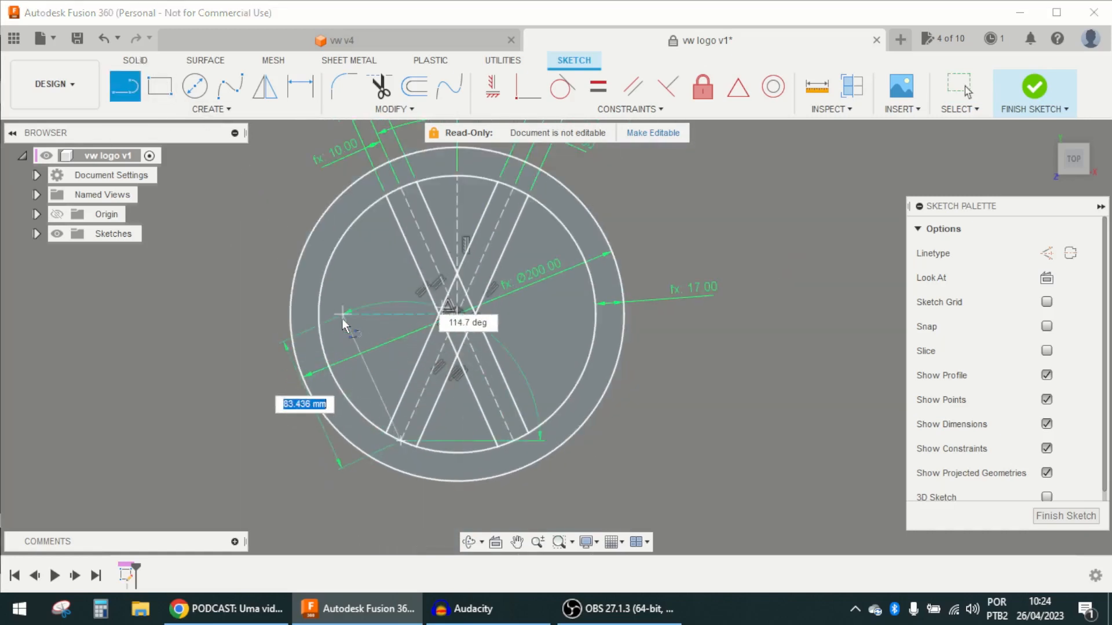
{"action": "left_click", "coordinate": [318, 315]}
{"action": "scroll", "coordinate": [337, 324], "scroll_direction": "up", "scroll_amount": 2}
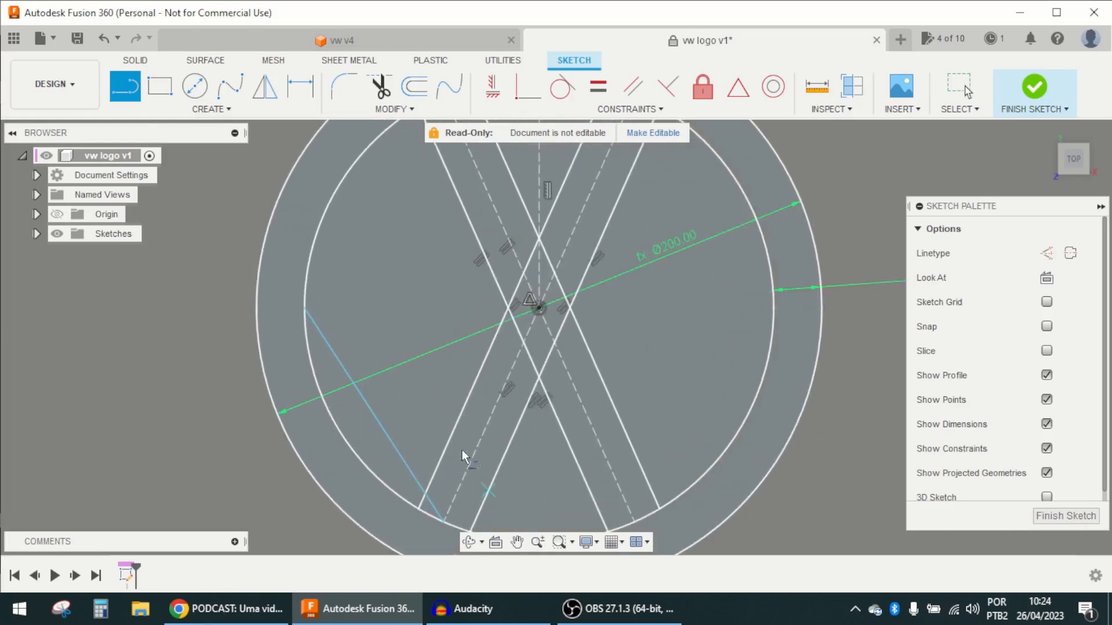
{"action": "left_click", "coordinate": [454, 437]}
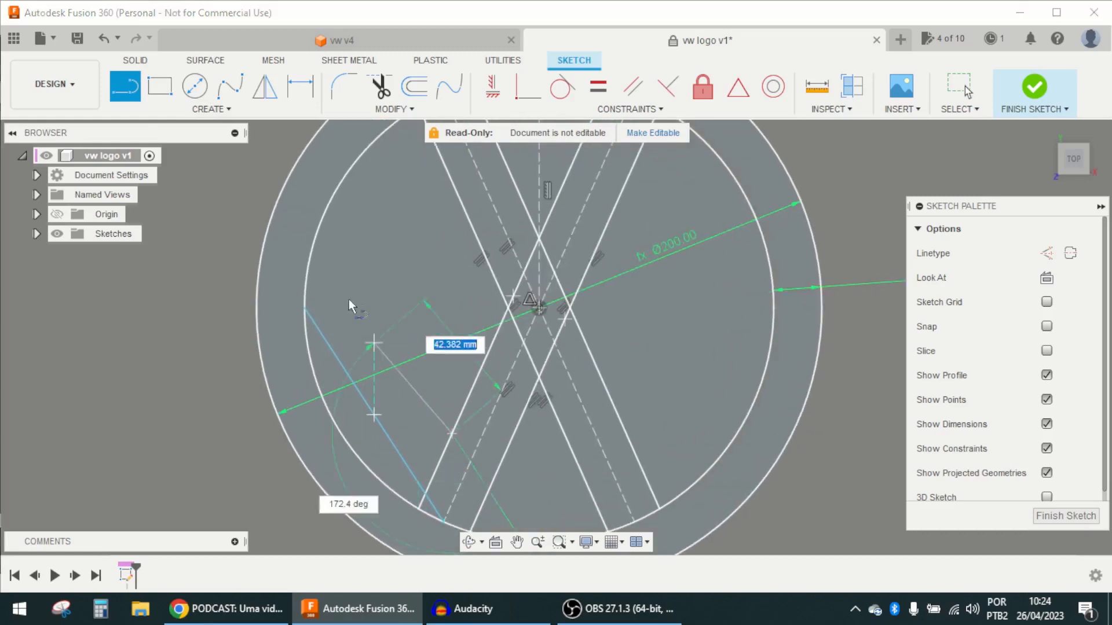
{"action": "left_click", "coordinate": [318, 231]}
{"action": "scroll", "coordinate": [351, 210], "scroll_direction": "down", "scroll_amount": 1}
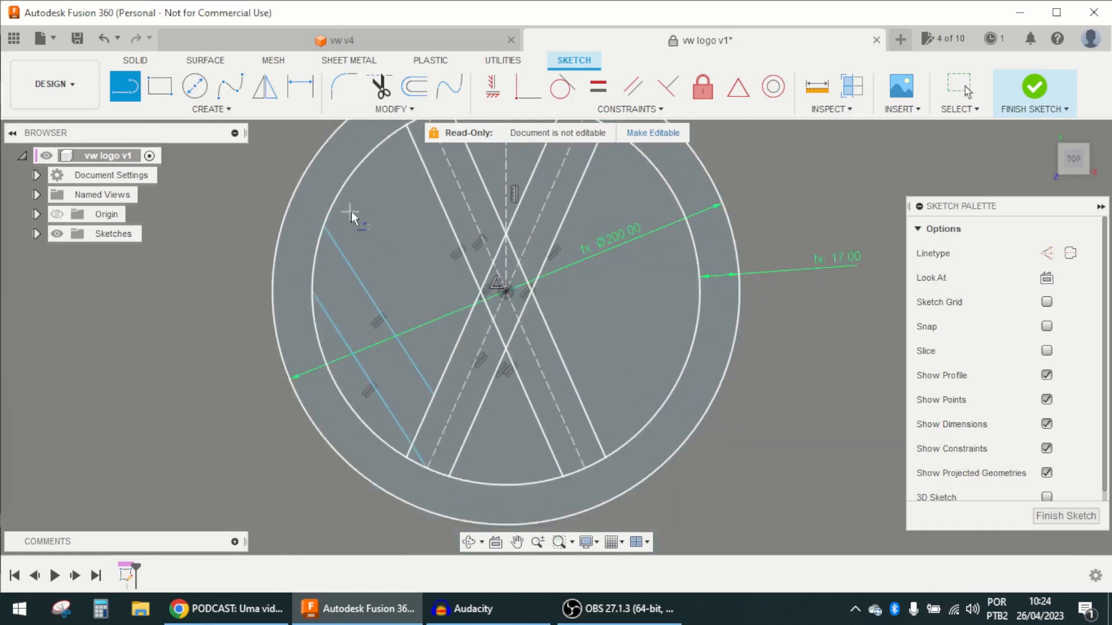
Draw two slanted lines on the logo's right side, from the arm's outer edge and its centerline's lower end to the inner circle.
{"action": "left_click", "coordinate": [557, 361]}
{"action": "double_click", "coordinate": [683, 270]}
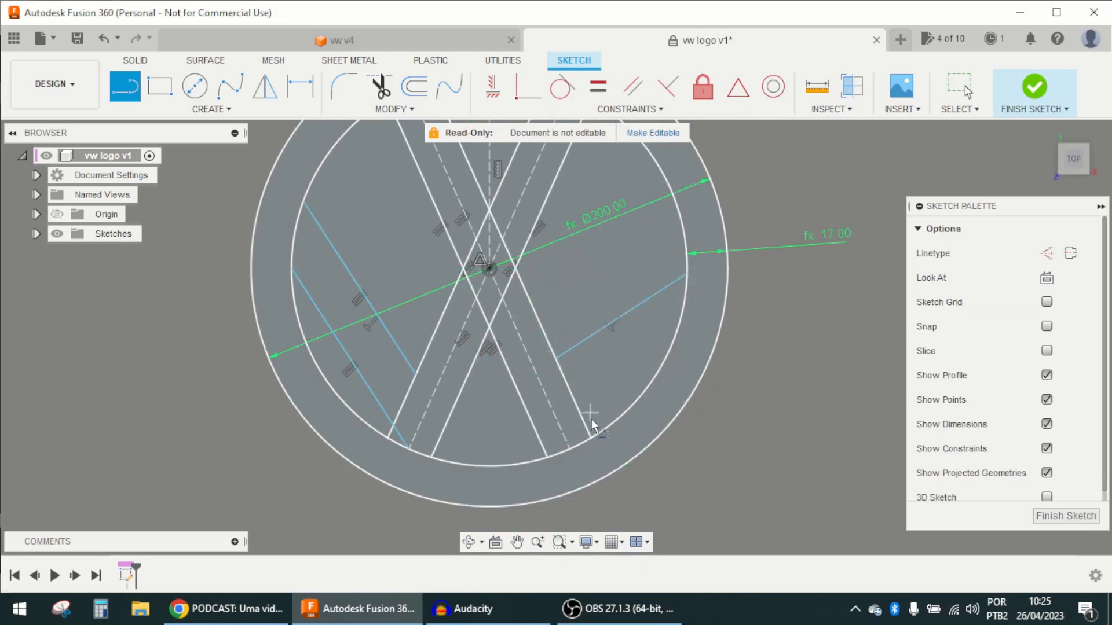
{"action": "left_click", "coordinate": [569, 450]}
{"action": "double_click", "coordinate": [670, 345]}
{"action": "key", "text": "Escape"}
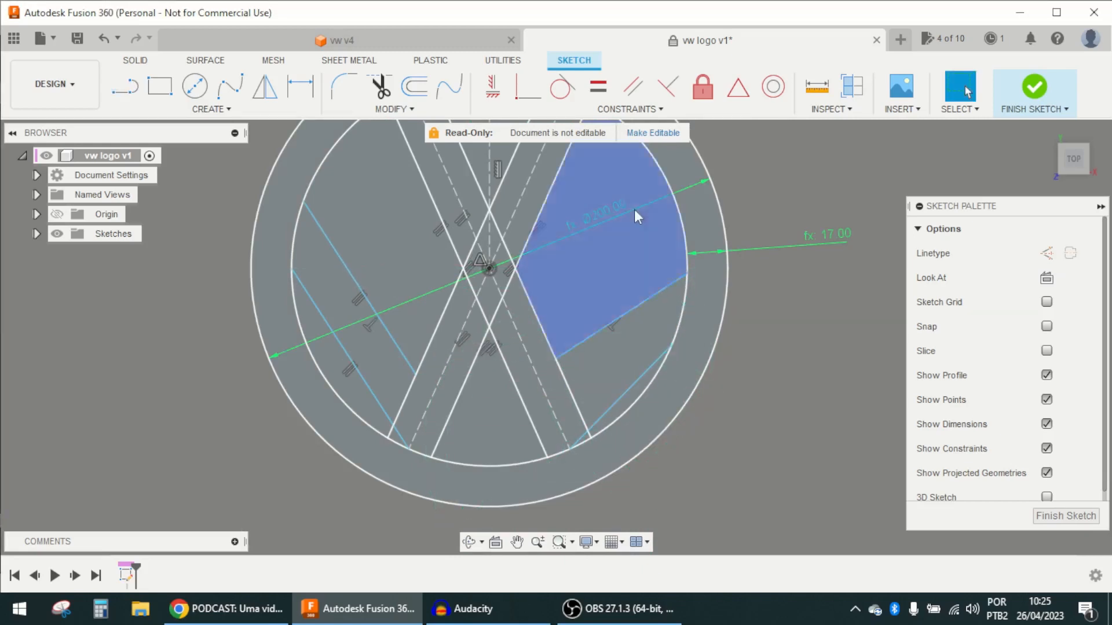
Make the two right-side lines parallel and move the lower line's outer endpoint upward along the inner circle.
{"action": "left_click", "coordinate": [633, 87]}
{"action": "left_click", "coordinate": [638, 380]}
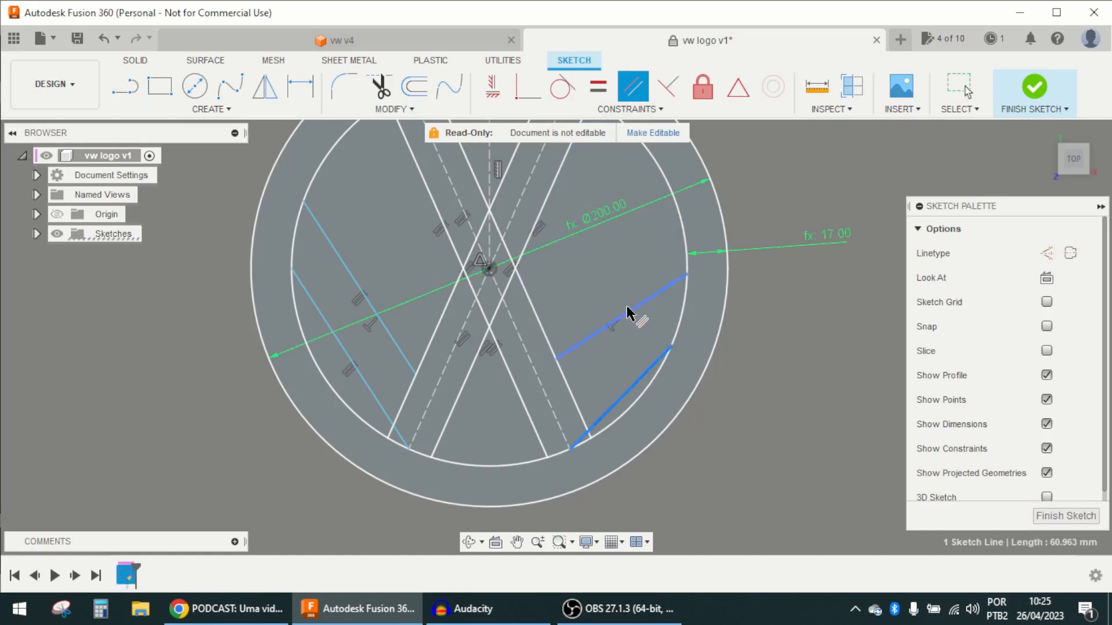
{"action": "left_click", "coordinate": [629, 314]}
{"action": "key", "text": "Escape"}
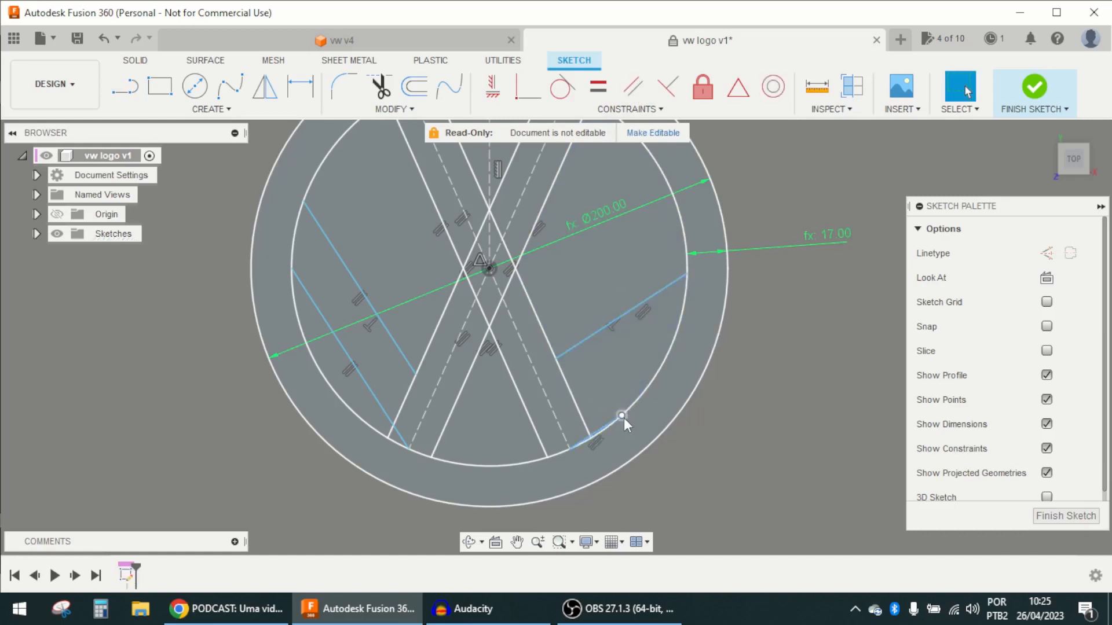
{"action": "left_click_drag", "start_coordinate": [623, 418], "coordinate": [652, 318]}
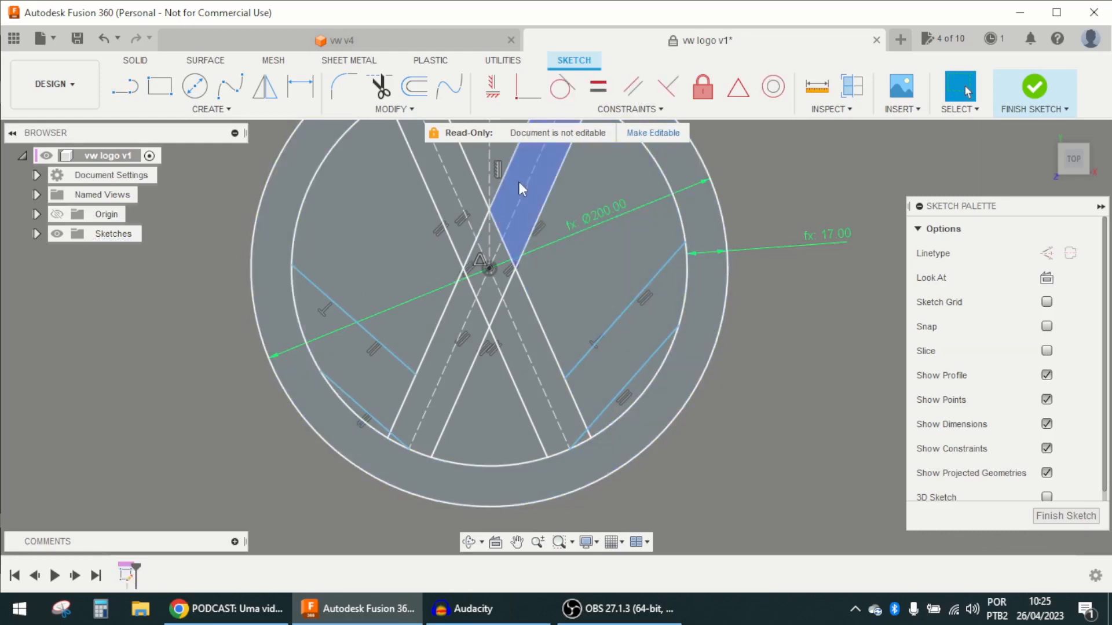
Dimension the distance between the two right-side lines with the arm parameter.
{"action": "key", "text": "d"}
{"action": "left_click", "coordinate": [666, 341]}
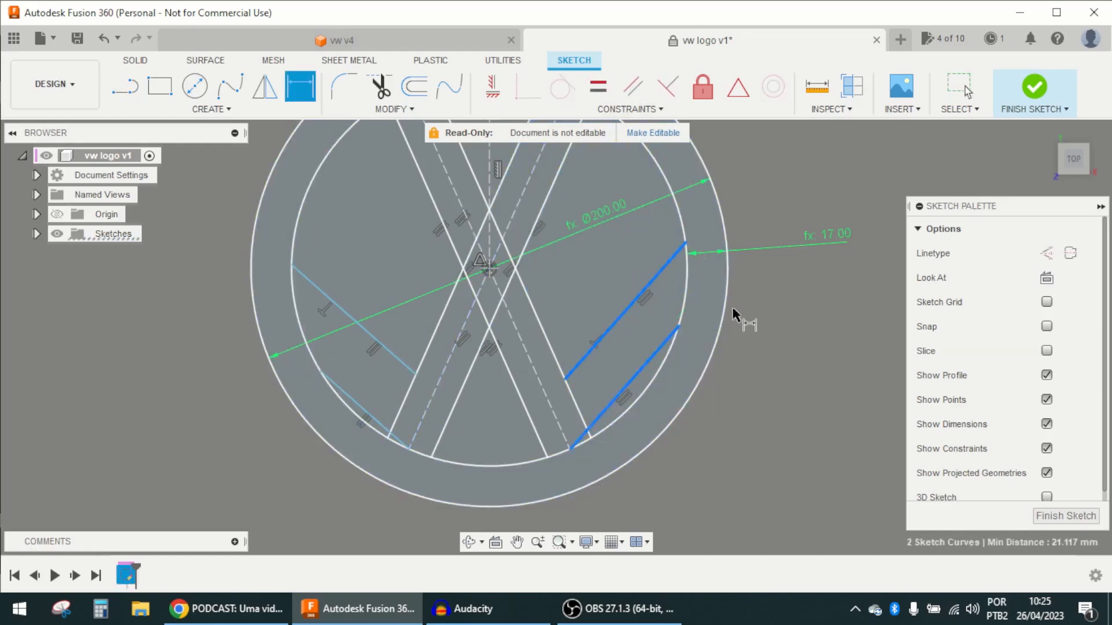
{"action": "left_click", "coordinate": [775, 193]}
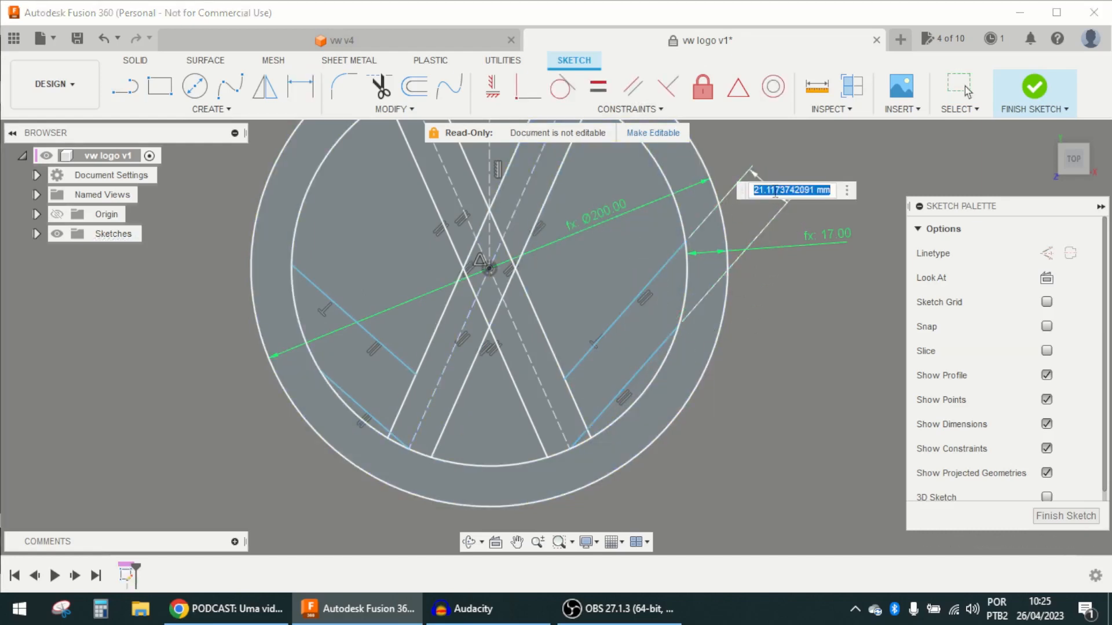
{"action": "type", "text": "t"}
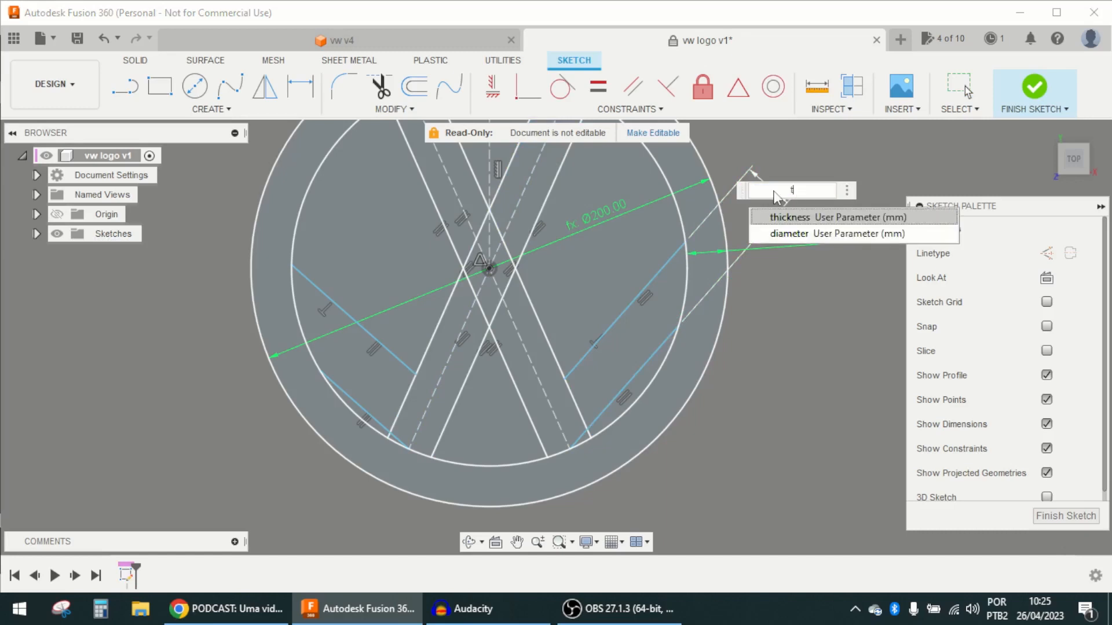
{"action": "key", "text": "BackSpace"}
{"action": "type", "text": "arm"}
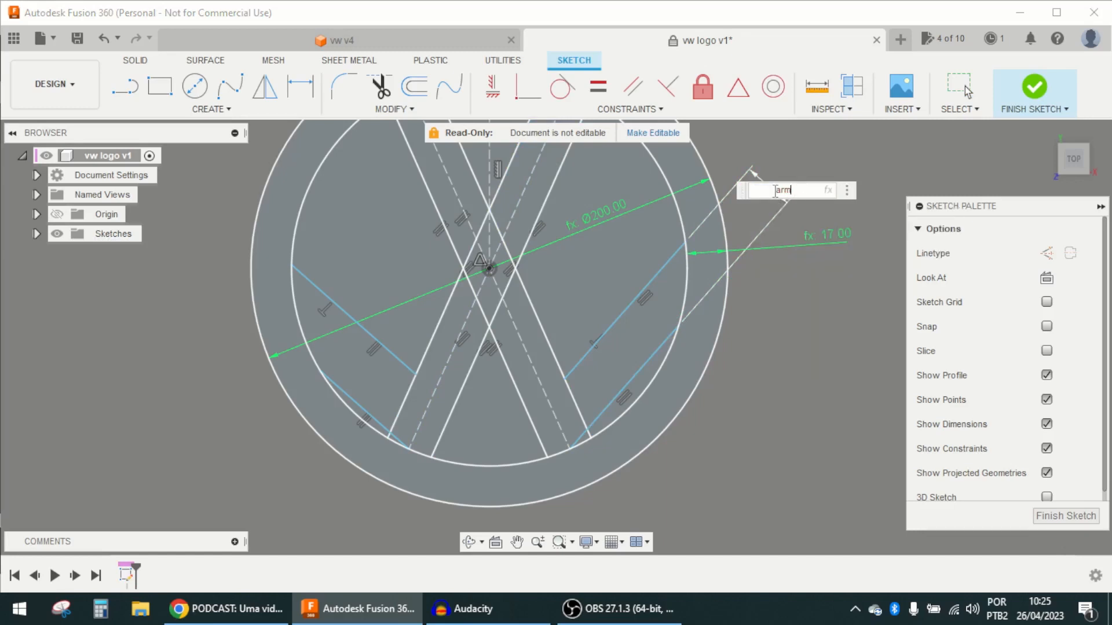
{"action": "key", "text": "Return"}
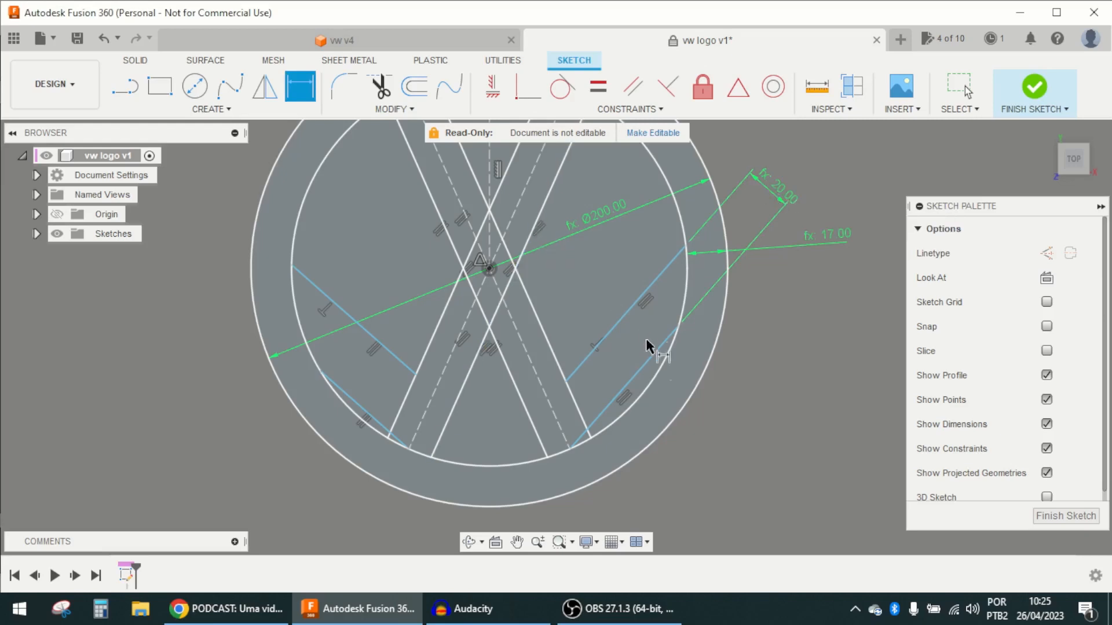
Try to make the upper right-side line parallel to the right-leaning arm.
{"action": "scroll", "coordinate": [601, 381], "scroll_direction": "up", "scroll_amount": 2}
{"action": "scroll", "coordinate": [579, 376], "scroll_direction": "down", "scroll_amount": 4}
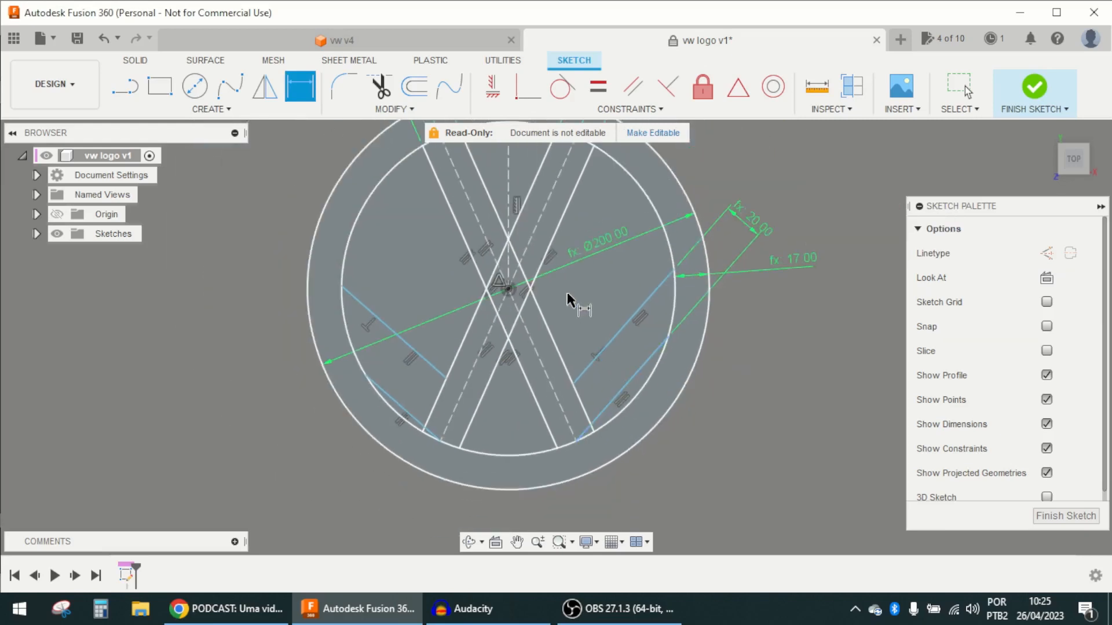
{"action": "scroll", "coordinate": [587, 292], "scroll_direction": "up", "scroll_amount": 2}
{"action": "key", "text": "Escape"}
{"action": "left_click", "coordinate": [633, 87]}
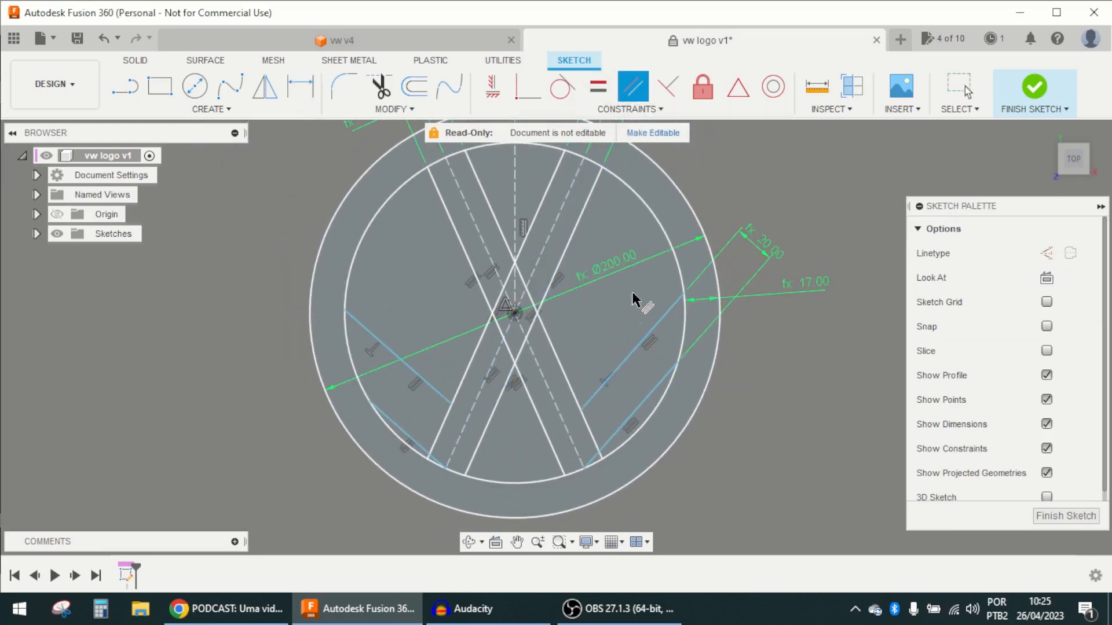
{"action": "left_click", "coordinate": [638, 349]}
{"action": "left_click", "coordinate": [572, 257]}
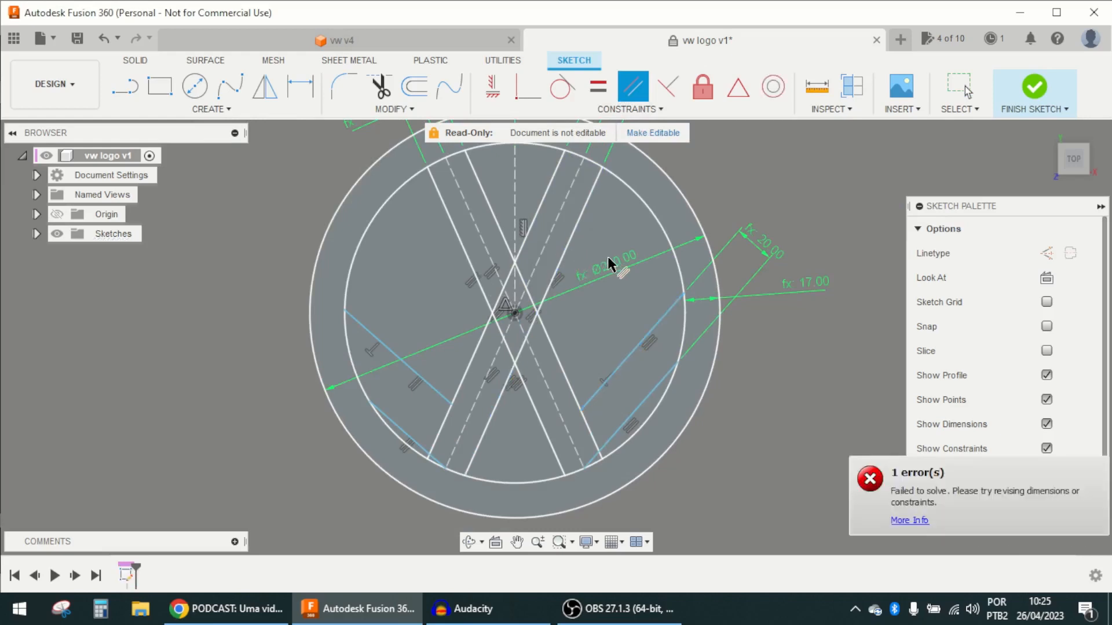
{"action": "key", "text": "Escape"}
{"action": "left_click", "coordinate": [684, 294]}
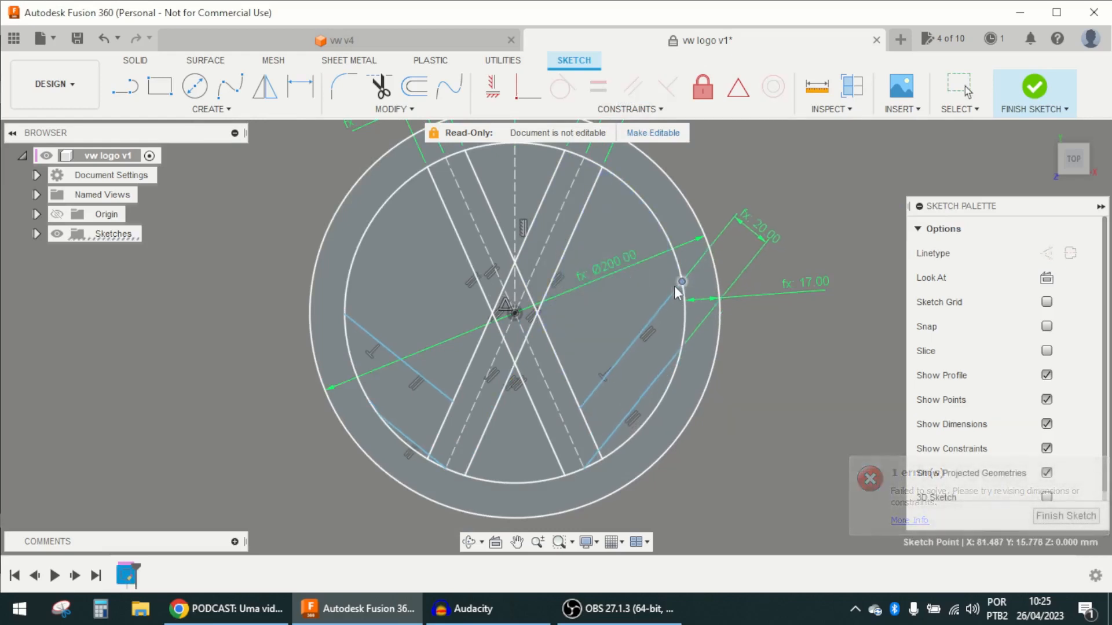
{"action": "key", "text": "Escape"}
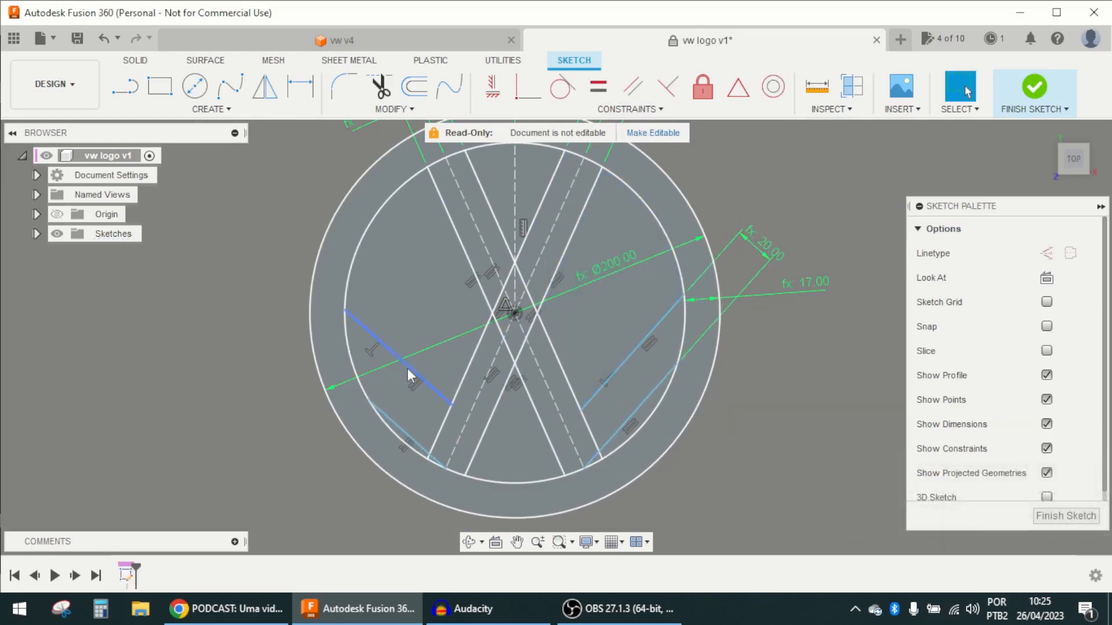
Delete the perpendicular constraint on the upper left-side line and make the upper right-side line parallel to the right-leaning arm.
{"action": "right_click", "coordinate": [372, 349]}
{"action": "left_click", "coordinate": [306, 298]}
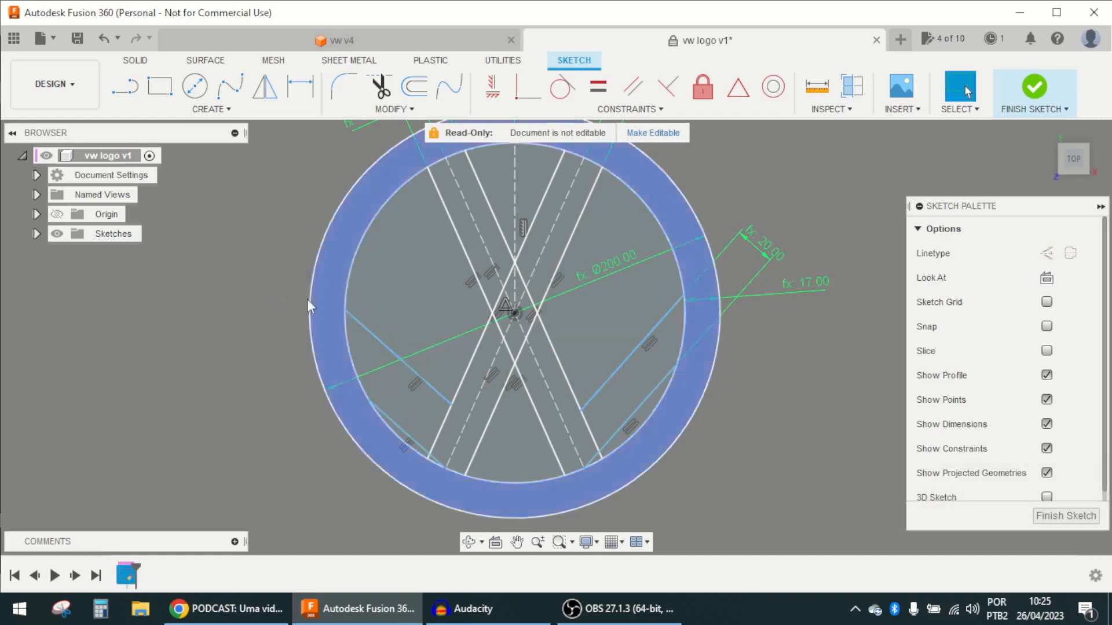
{"action": "left_click", "coordinate": [633, 87]}
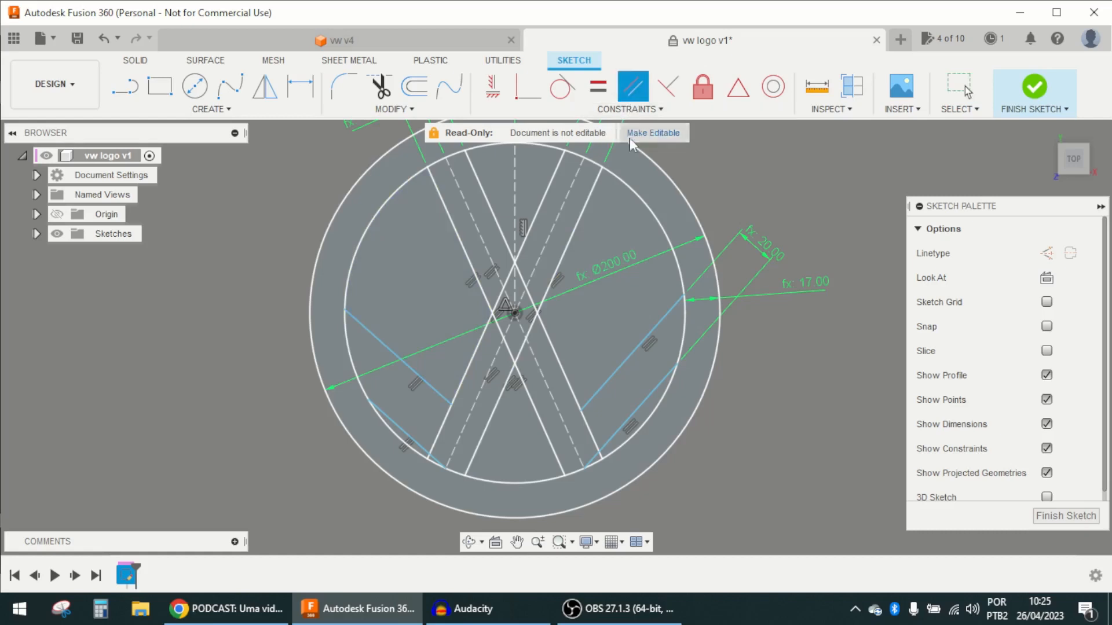
{"action": "left_click", "coordinate": [644, 343]}
{"action": "left_click", "coordinate": [565, 255]}
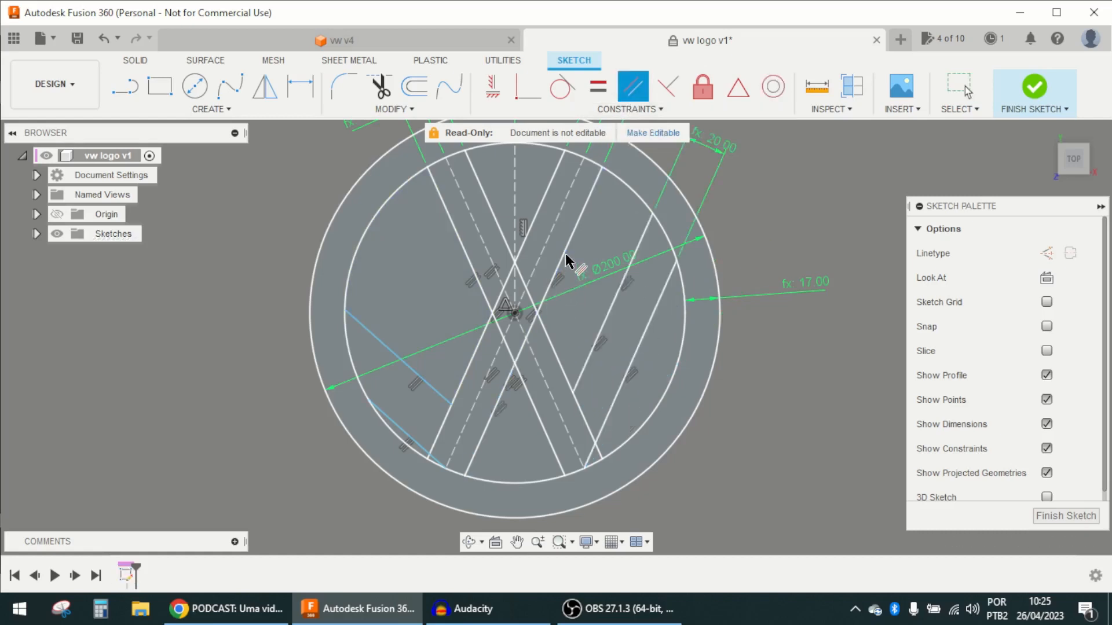
Make the upper left-side line parallel to the left-leaning arm and move it inward, away from the lower line.
{"action": "scroll", "coordinate": [600, 313], "scroll_direction": "down", "scroll_amount": 1}
{"action": "scroll", "coordinate": [551, 303], "scroll_direction": "up", "scroll_amount": 1}
{"action": "left_click", "coordinate": [415, 370]}
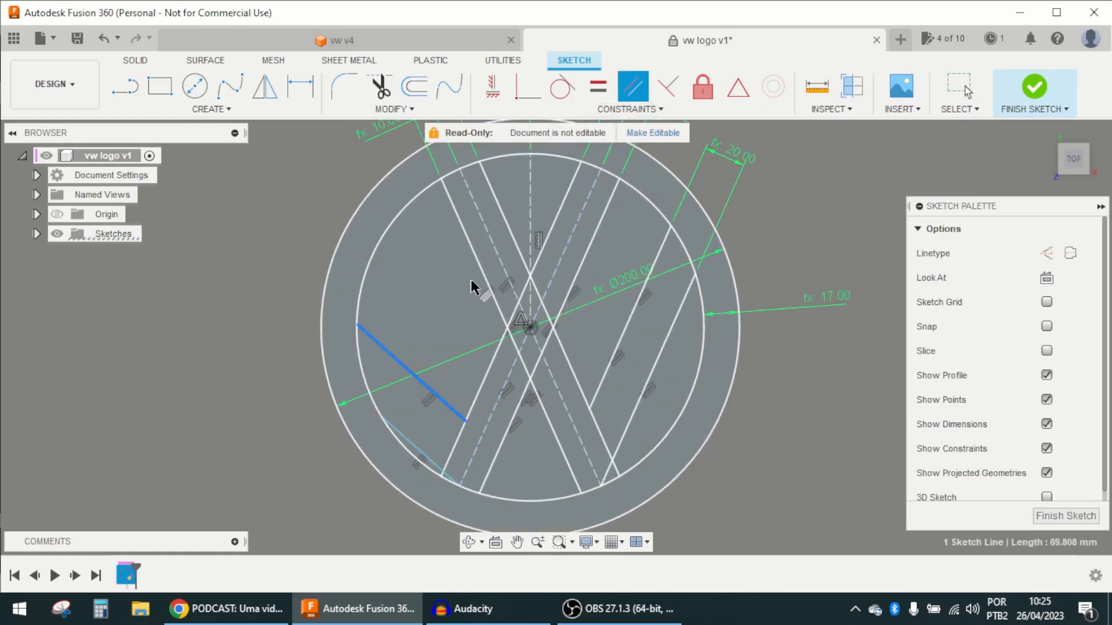
{"action": "left_click", "coordinate": [478, 263]}
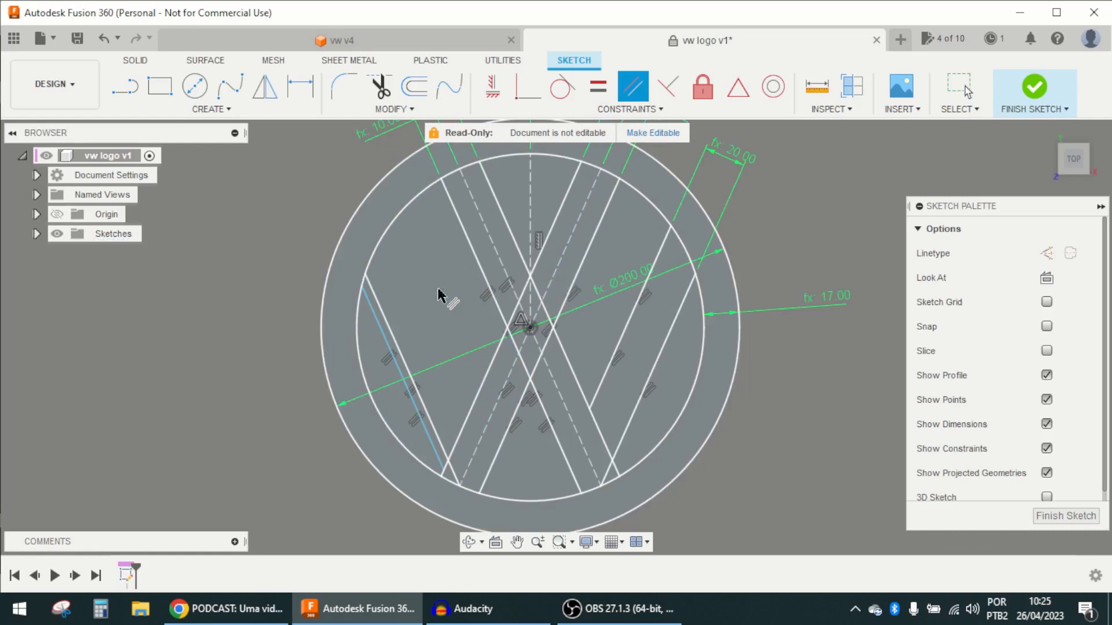
{"action": "left_click", "coordinate": [412, 405]}
{"action": "scroll", "coordinate": [419, 423], "scroll_direction": "up", "scroll_amount": 2}
{"action": "left_click", "coordinate": [431, 400]}
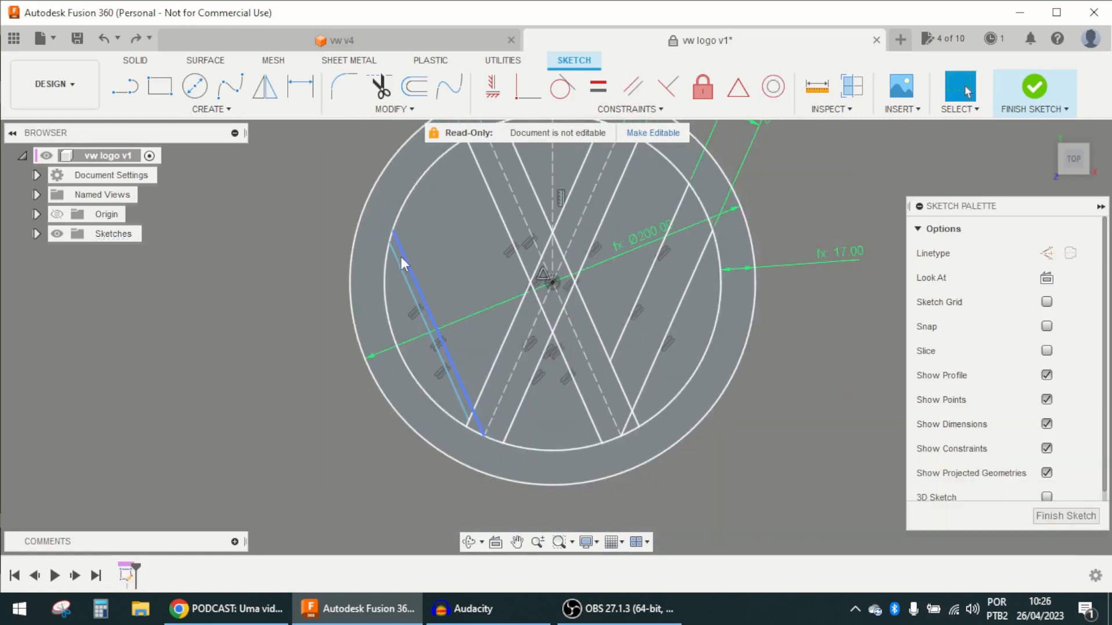
{"action": "left_click_drag", "start_coordinate": [388, 241], "coordinate": [422, 208]}
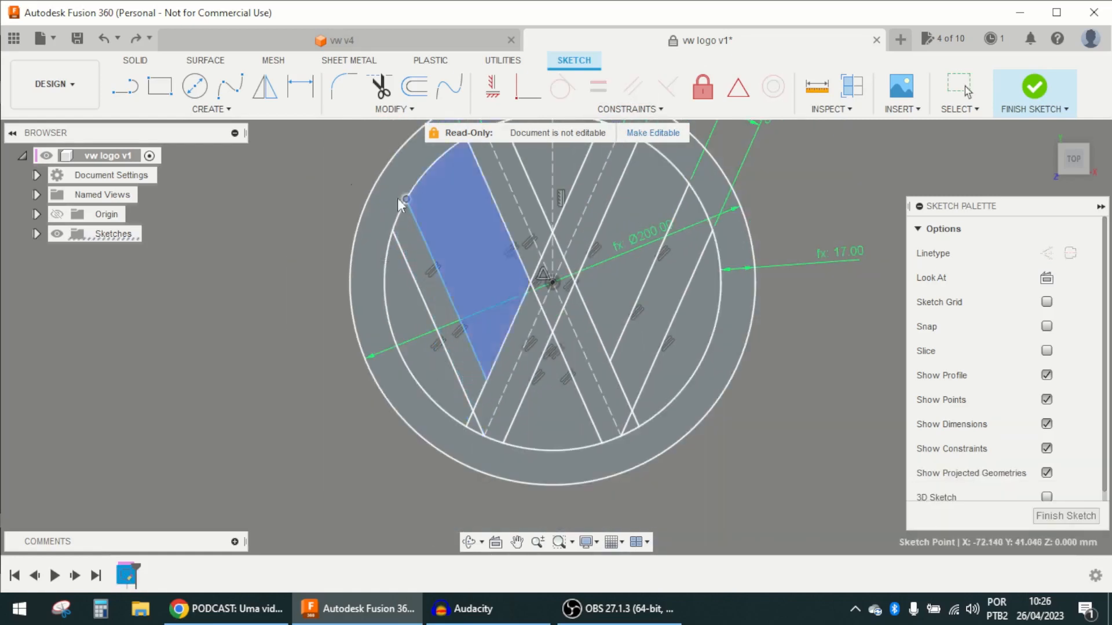
{"action": "scroll", "coordinate": [393, 384], "scroll_direction": "down", "scroll_amount": 2}
{"action": "scroll", "coordinate": [408, 280], "scroll_direction": "up", "scroll_amount": 2}
Dimension the distance between the two left-side lines with the arm parameter.
{"action": "key", "text": "d"}
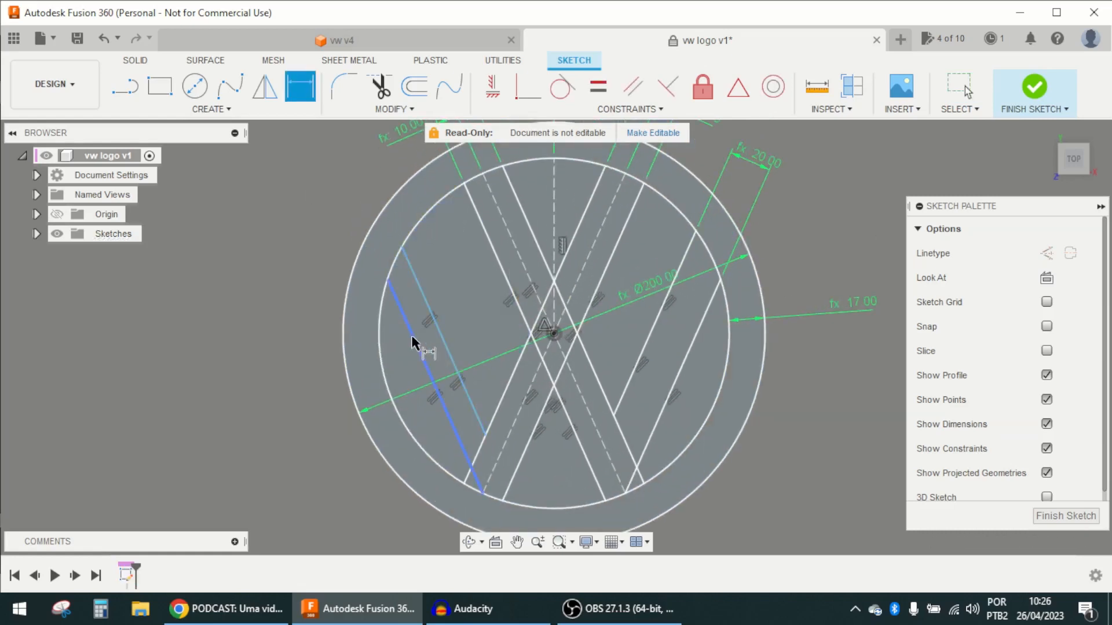
{"action": "left_click", "coordinate": [415, 341]}
{"action": "left_click", "coordinate": [434, 318]}
{"action": "scroll", "coordinate": [432, 318], "scroll_direction": "down", "scroll_amount": 2}
{"action": "left_click", "coordinate": [349, 232]}
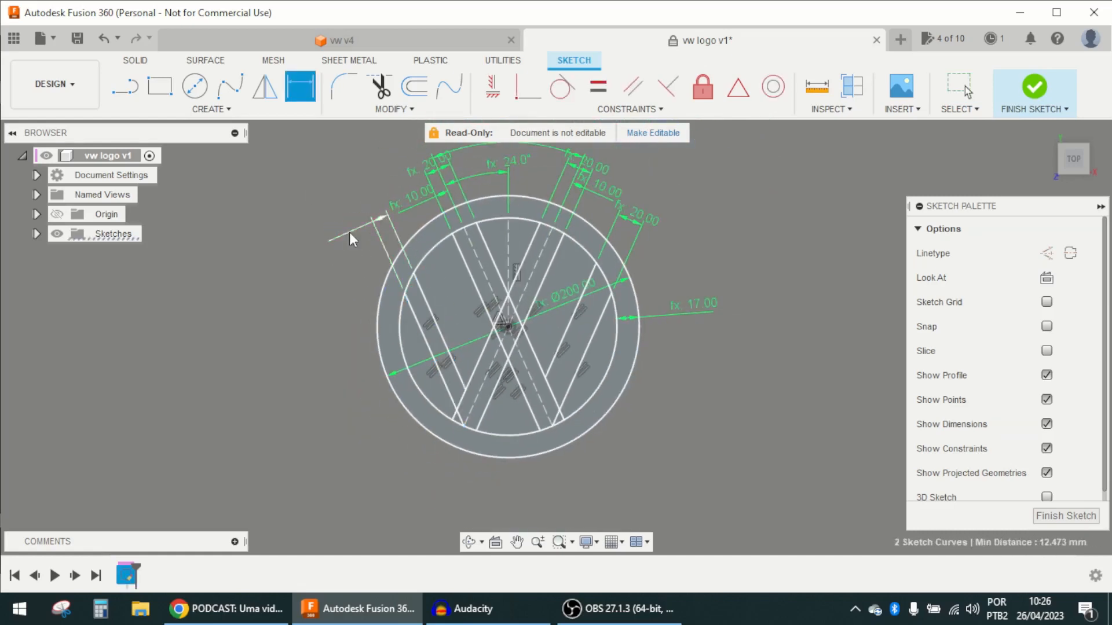
{"action": "type", "text": "a"}
{"action": "key", "text": "Return"}
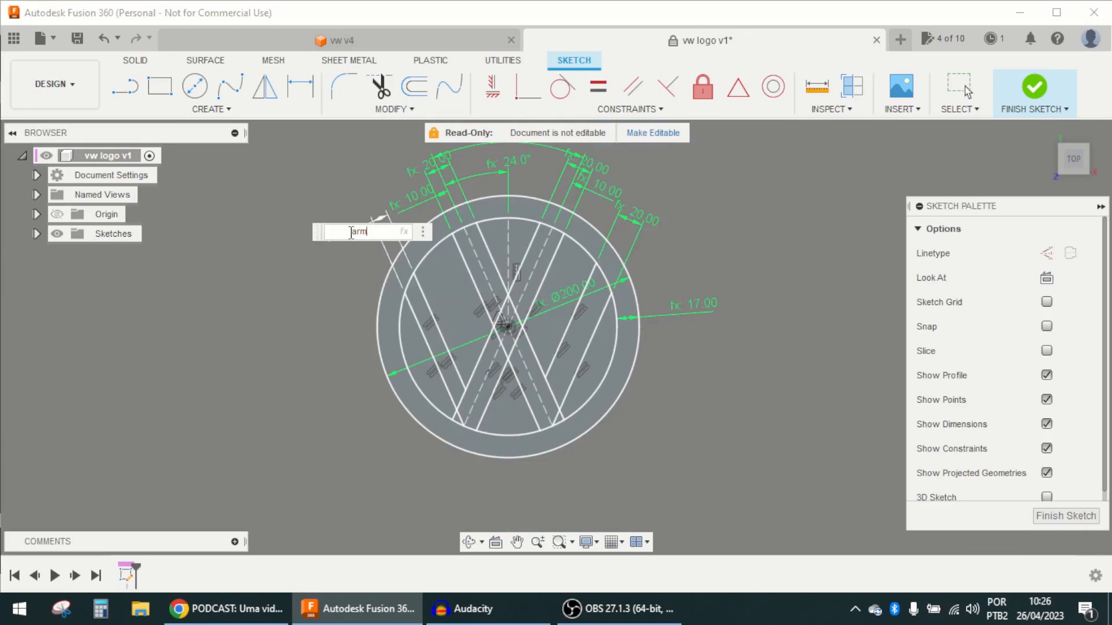
{"action": "key", "text": "Return"}
Draw a center rectangle about 20.7 mm high on the sketch origin, with its corners on the outer edges of the crossing arms.
{"action": "scroll", "coordinate": [554, 374], "scroll_direction": "down", "scroll_amount": 2}
{"action": "scroll", "coordinate": [506, 346], "scroll_direction": "up", "scroll_amount": 2}
{"action": "scroll", "coordinate": [540, 377], "scroll_direction": "up", "scroll_amount": 4}
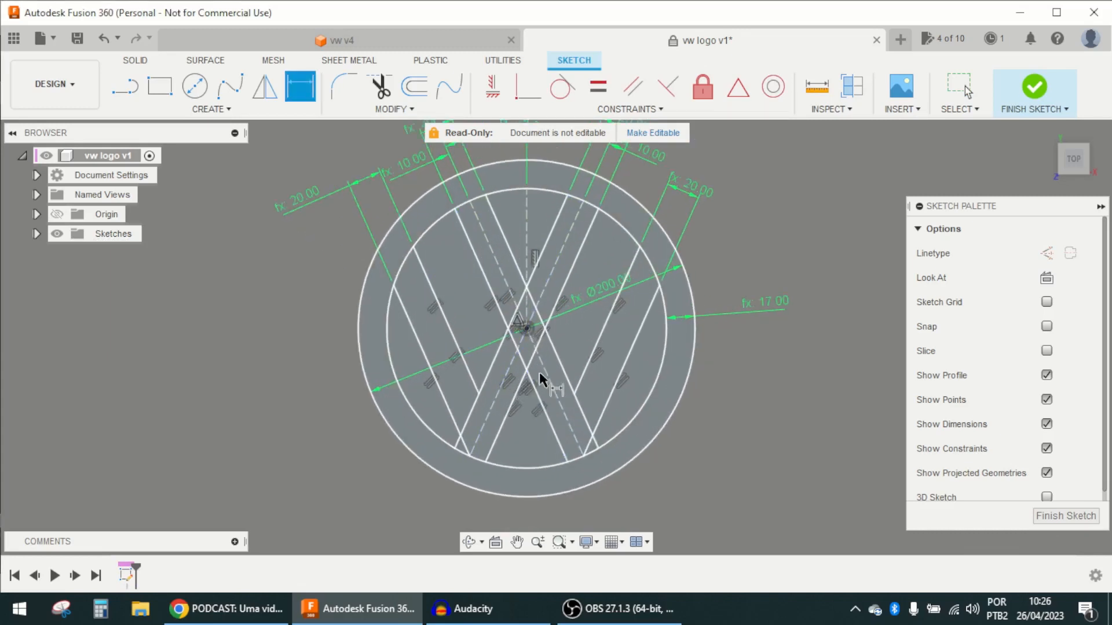
{"action": "key", "text": "Escape"}
{"action": "scroll", "coordinate": [515, 313], "scroll_direction": "up", "scroll_amount": 3}
{"action": "scroll", "coordinate": [534, 303], "scroll_direction": "up", "scroll_amount": 2}
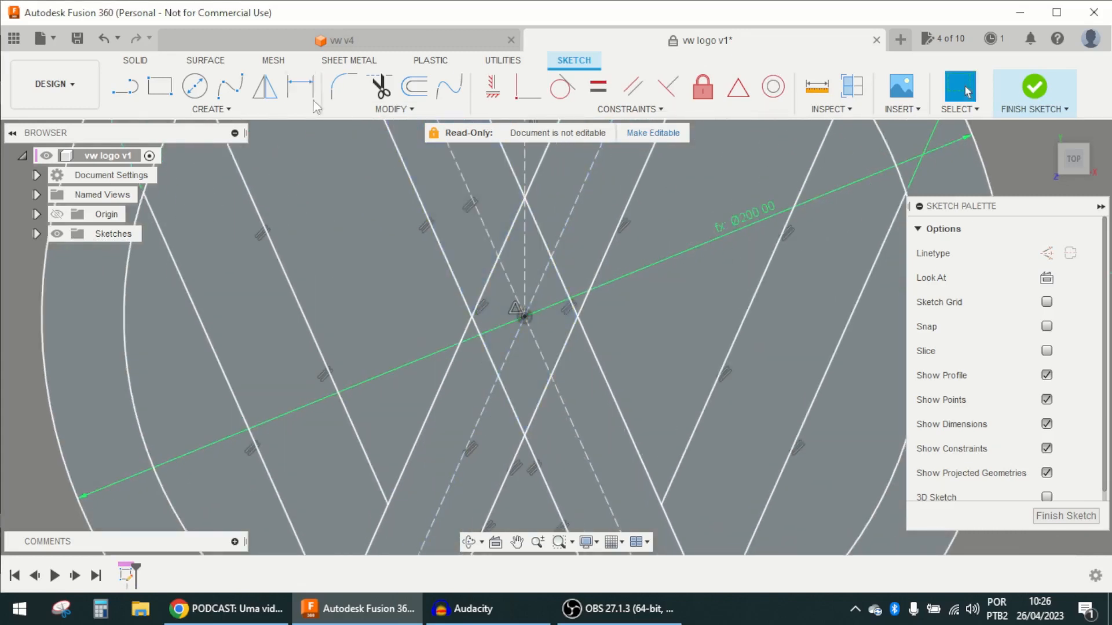
{"action": "left_click", "coordinate": [160, 87]}
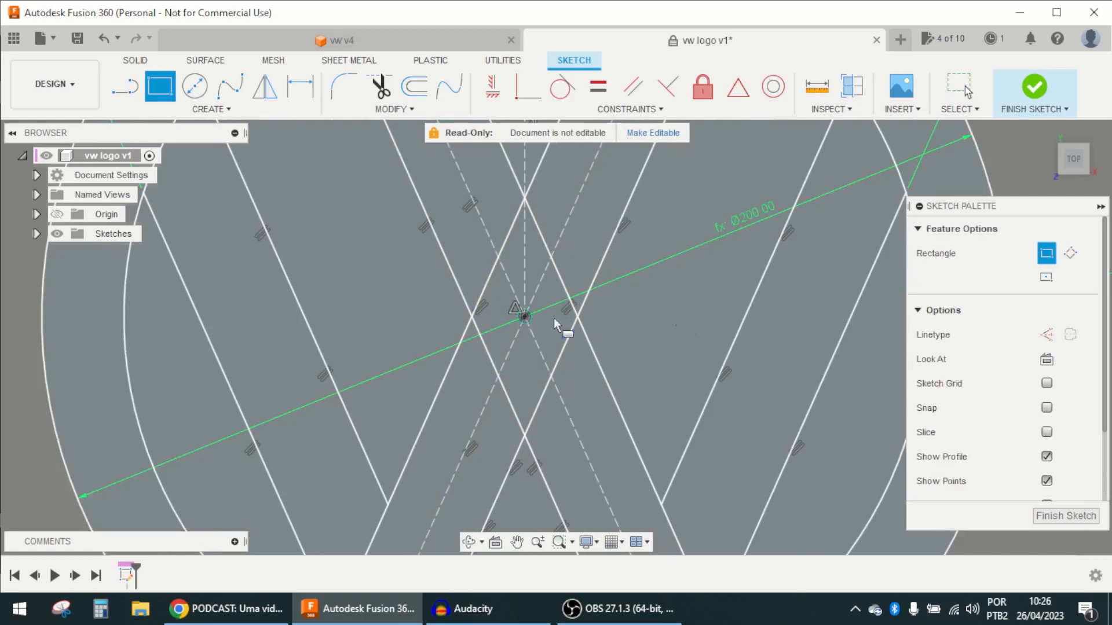
{"action": "left_click", "coordinate": [1046, 278]}
{"action": "left_click", "coordinate": [525, 316]}
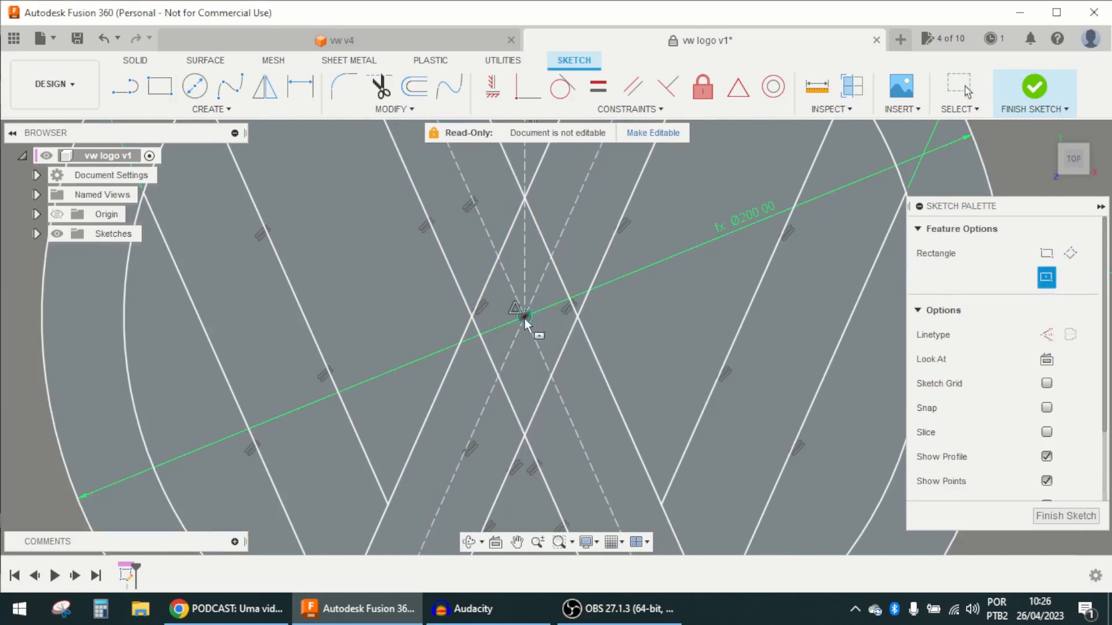
{"action": "scroll", "coordinate": [608, 287], "scroll_direction": "up", "scroll_amount": 2}
{"action": "left_click", "coordinate": [631, 232]}
{"action": "scroll", "coordinate": [637, 243], "scroll_direction": "down", "scroll_amount": 2}
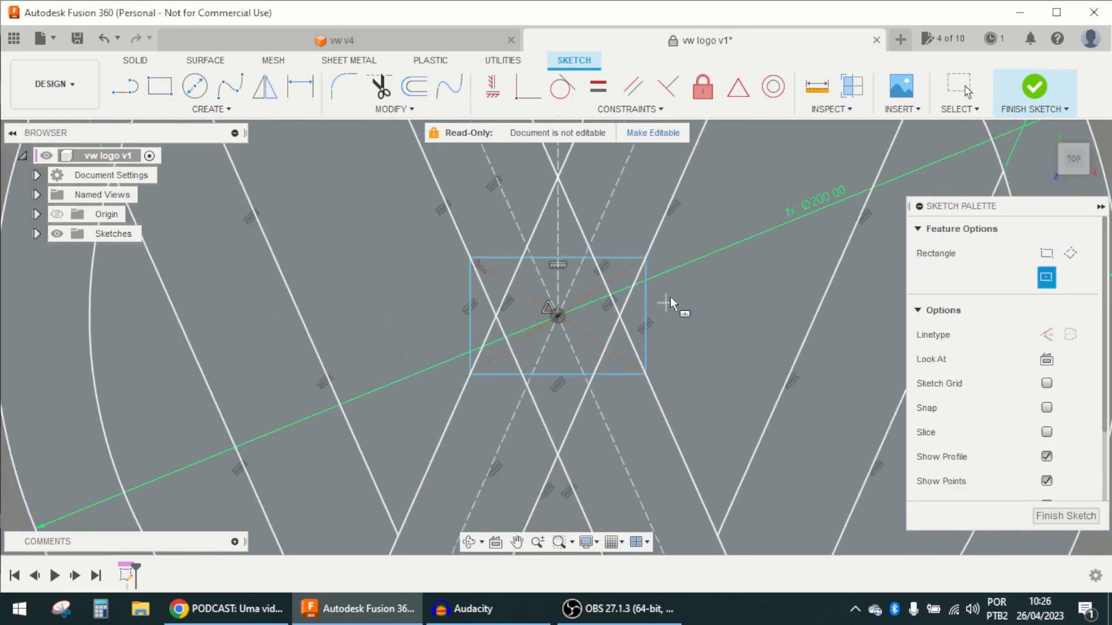
{"action": "key", "text": "Escape"}
Dimension the center rectangle's height with the gap parameter.
{"action": "key", "text": "d"}
{"action": "left_click", "coordinate": [645, 311]}
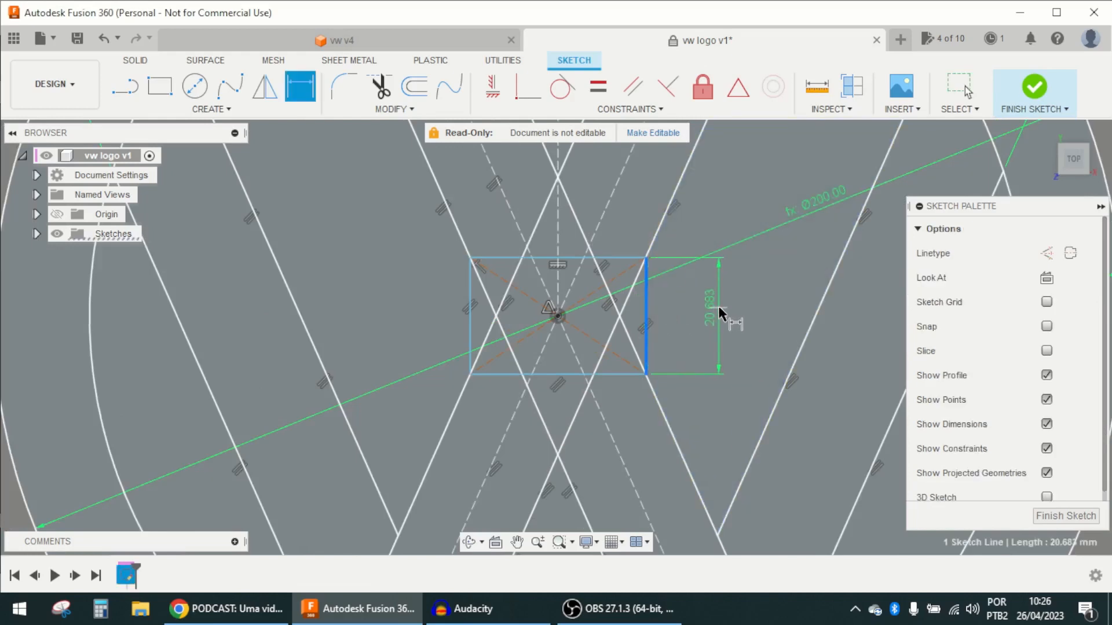
{"action": "left_click", "coordinate": [721, 307]}
{"action": "type", "text": "5"}
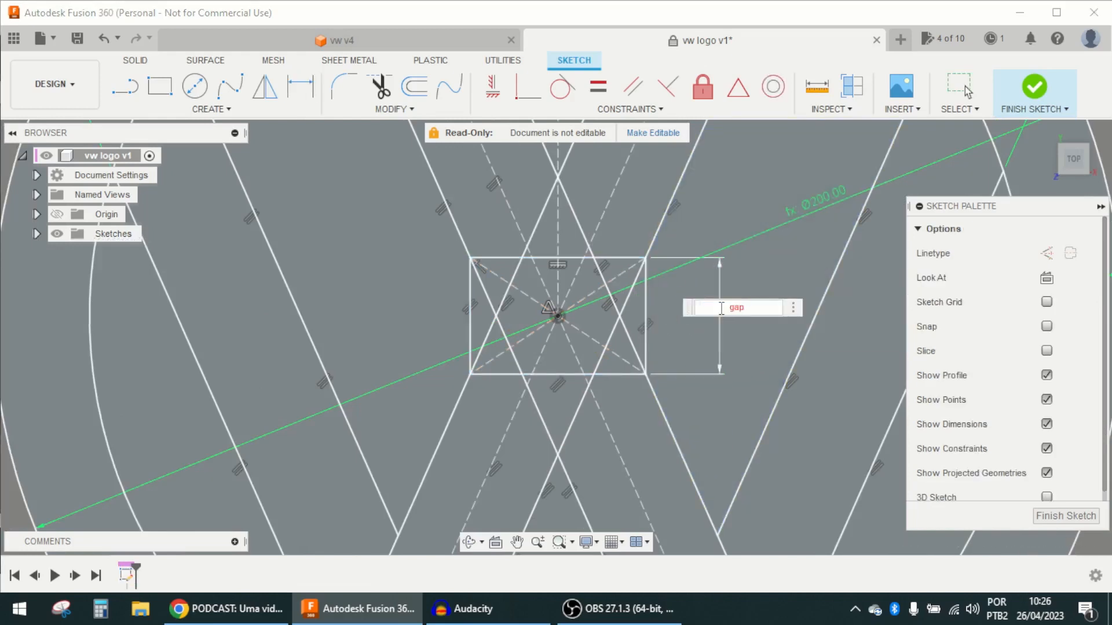
{"action": "key", "text": "Return"}
{"action": "scroll", "coordinate": [640, 323], "scroll_direction": "up", "scroll_amount": 4}
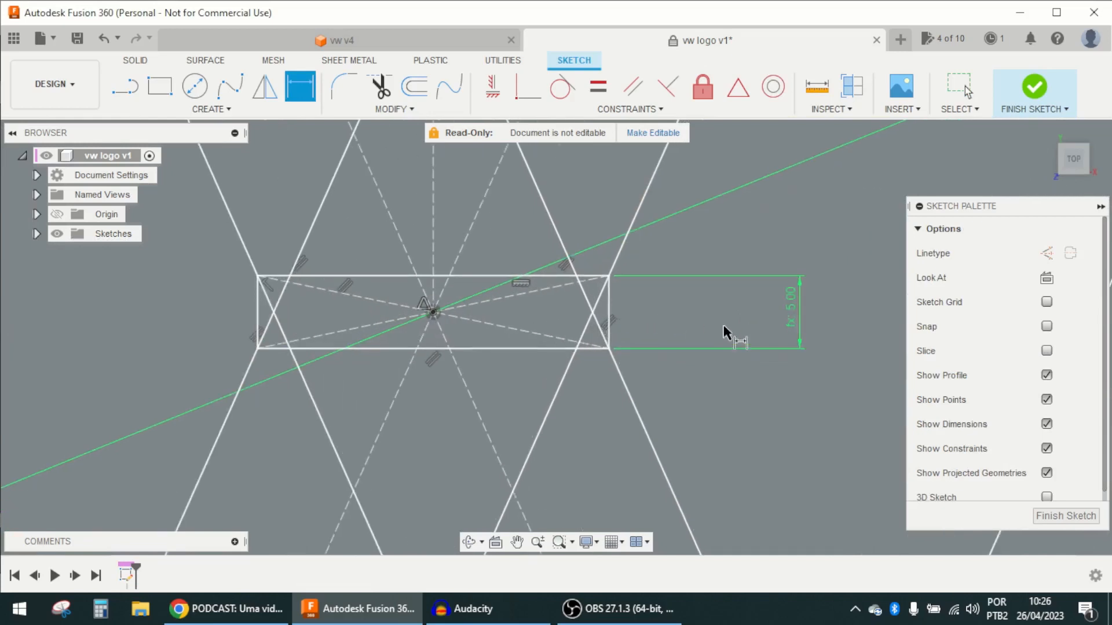
{"action": "scroll", "coordinate": [565, 293], "scroll_direction": "down", "scroll_amount": 6}
{"action": "key", "text": "Escape"}
Trim the outer edge of the lower-left crossing arm below its intersection with the inner left W line.
{"action": "scroll", "coordinate": [637, 292], "scroll_direction": "down", "scroll_amount": 3}
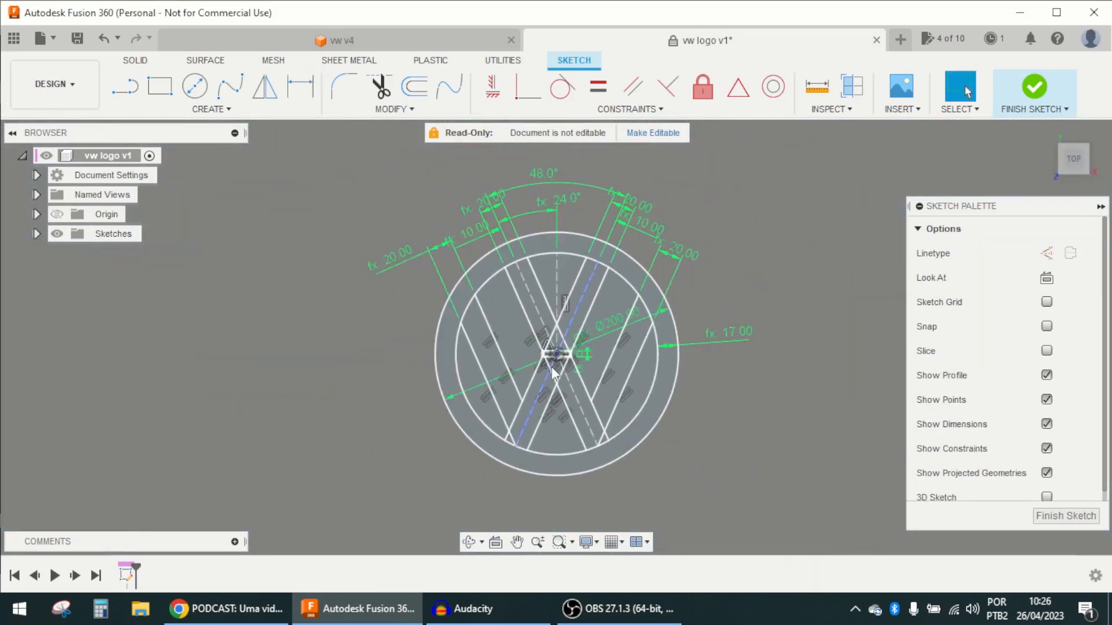
{"action": "scroll", "coordinate": [521, 394], "scroll_direction": "up", "scroll_amount": 4}
{"action": "key", "text": "t"}
{"action": "scroll", "coordinate": [501, 406], "scroll_direction": "up", "scroll_amount": 4}
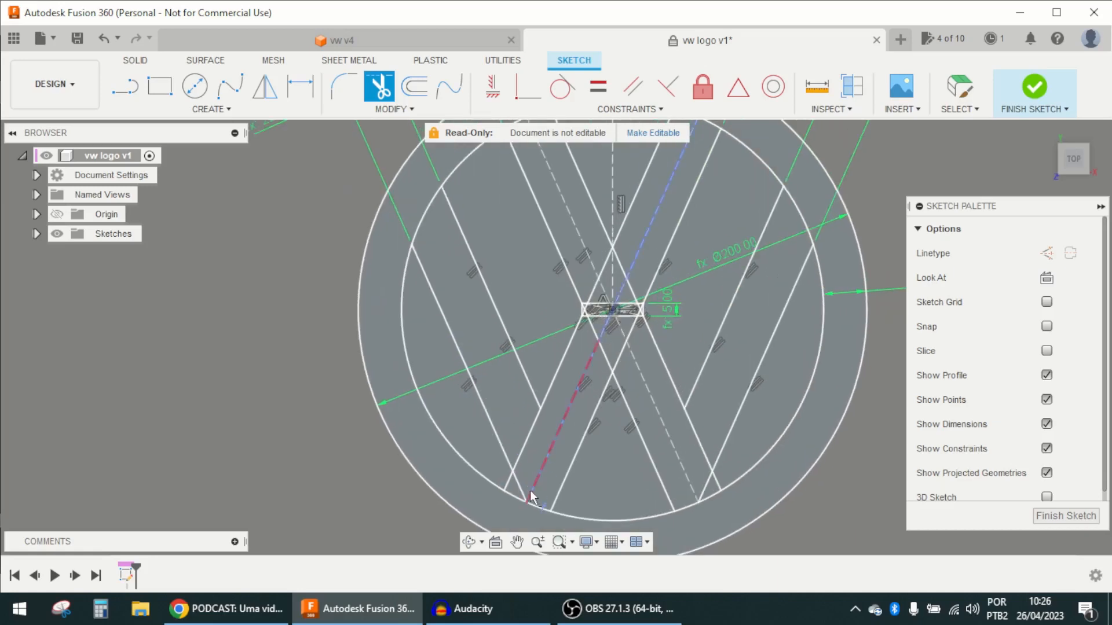
{"action": "left_click", "coordinate": [492, 483]}
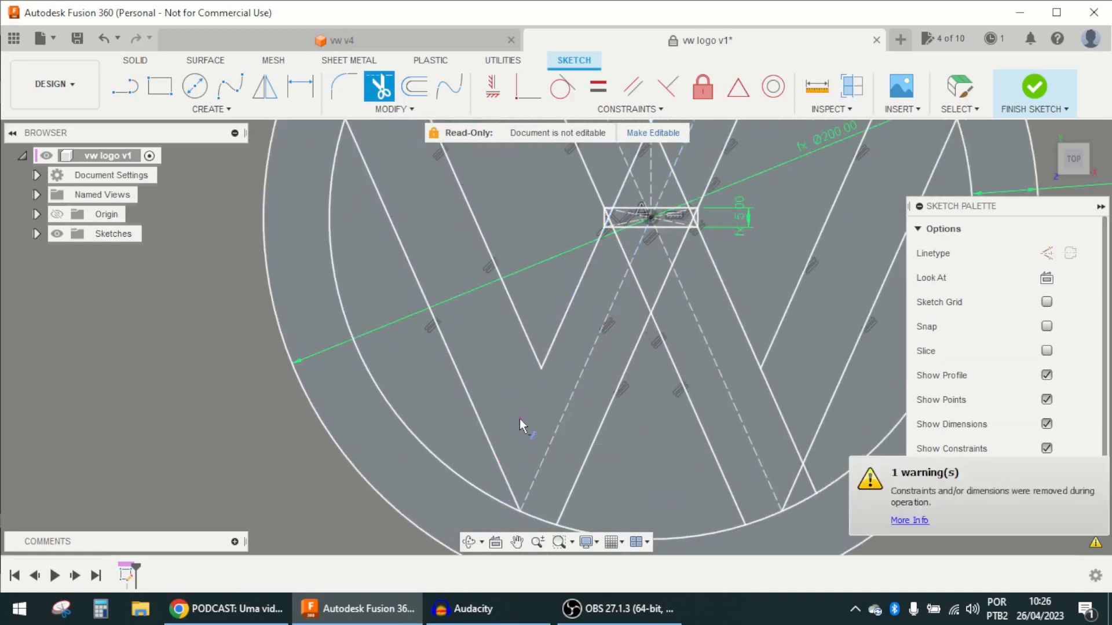
{"action": "key", "text": "Escape"}
Trim the outer edge of the lower-right crossing arm below its intersection with the inner right W line.
{"action": "scroll", "coordinate": [519, 419], "scroll_direction": "down", "scroll_amount": 5}
{"action": "scroll", "coordinate": [646, 505], "scroll_direction": "up", "scroll_amount": 3}
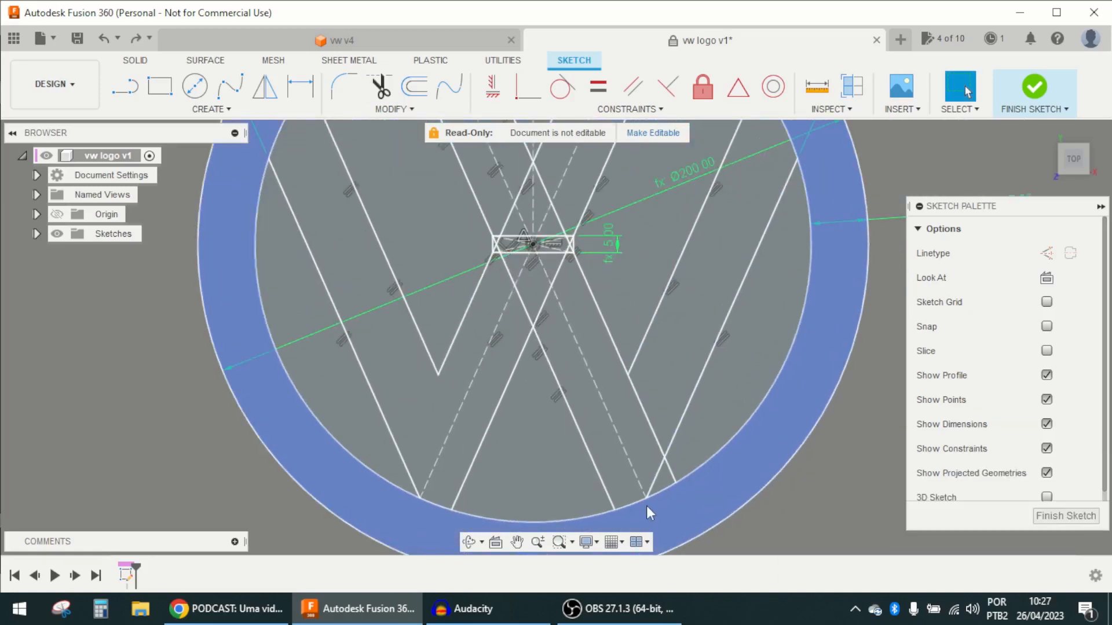
{"action": "key", "text": "t"}
{"action": "left_click", "coordinate": [668, 470]}
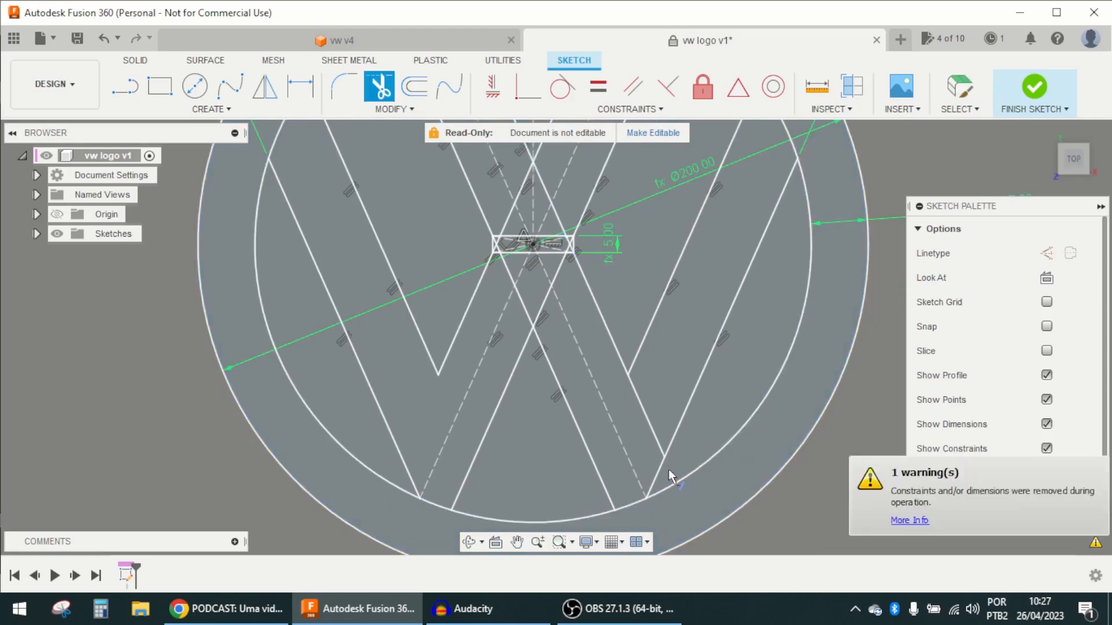
{"action": "left_click", "coordinate": [649, 417]}
{"action": "scroll", "coordinate": [653, 422], "scroll_direction": "down", "scroll_amount": 5}
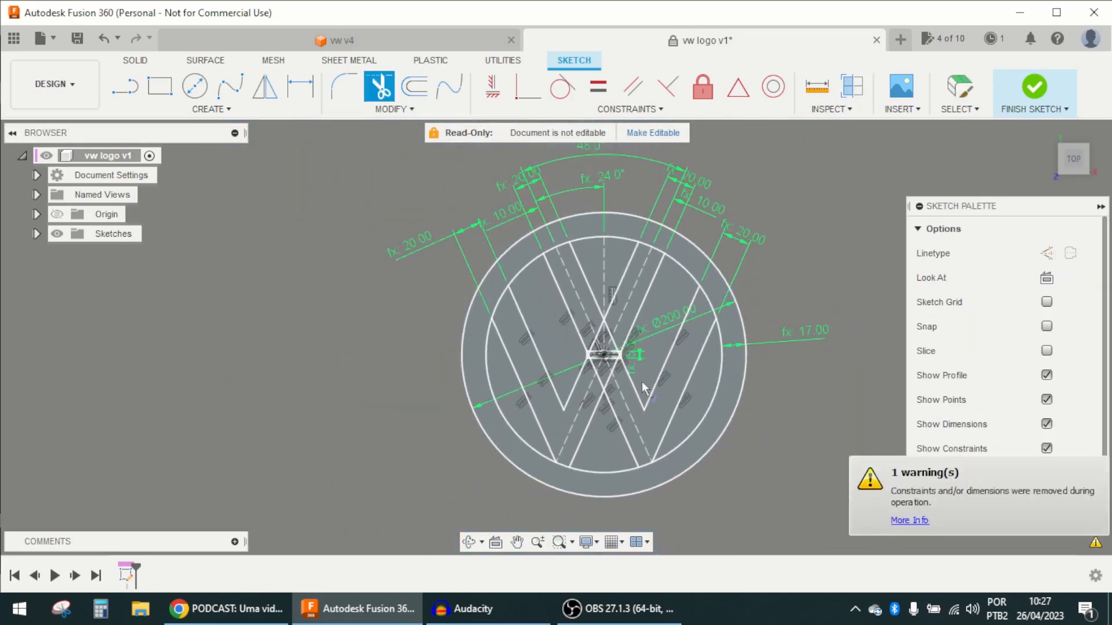
Trim the two crossing inner arm lines between the center rectangle and the apex of the W's middle.
{"action": "scroll", "coordinate": [623, 307], "scroll_direction": "up", "scroll_amount": 3}
{"action": "scroll", "coordinate": [587, 421], "scroll_direction": "up", "scroll_amount": 4}
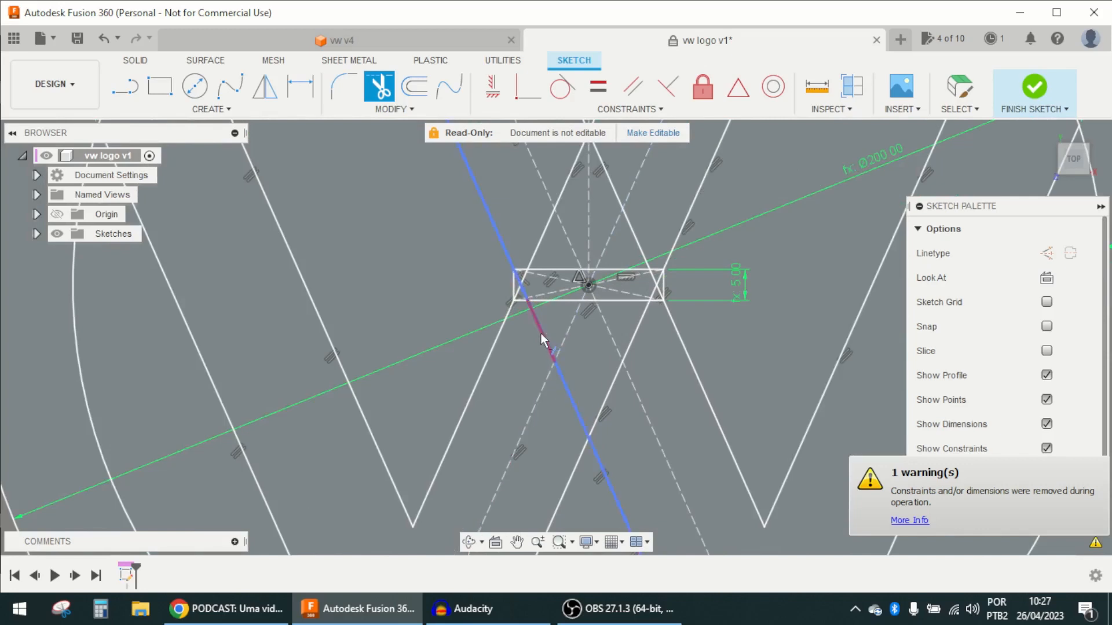
{"action": "left_click", "coordinate": [567, 385]}
{"action": "left_click", "coordinate": [612, 390]}
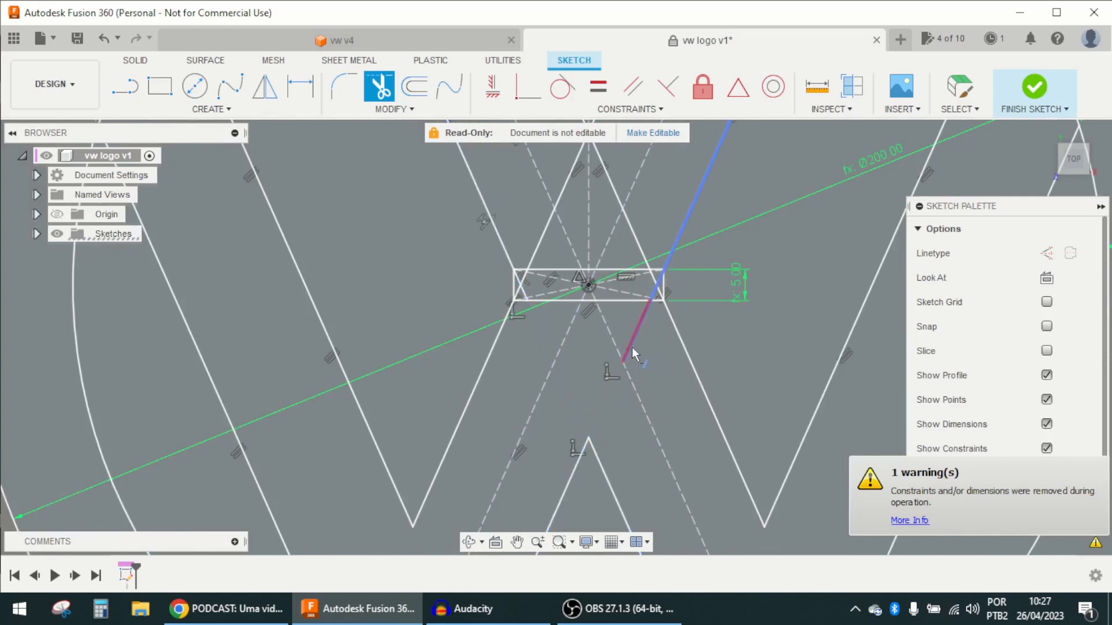
{"action": "left_click", "coordinate": [635, 336]}
{"action": "scroll", "coordinate": [643, 354], "scroll_direction": "down", "scroll_amount": 2}
Trim away the arm line segments crossing inside the right end of the center rectangle.
{"action": "scroll", "coordinate": [650, 327], "scroll_direction": "up", "scroll_amount": 5}
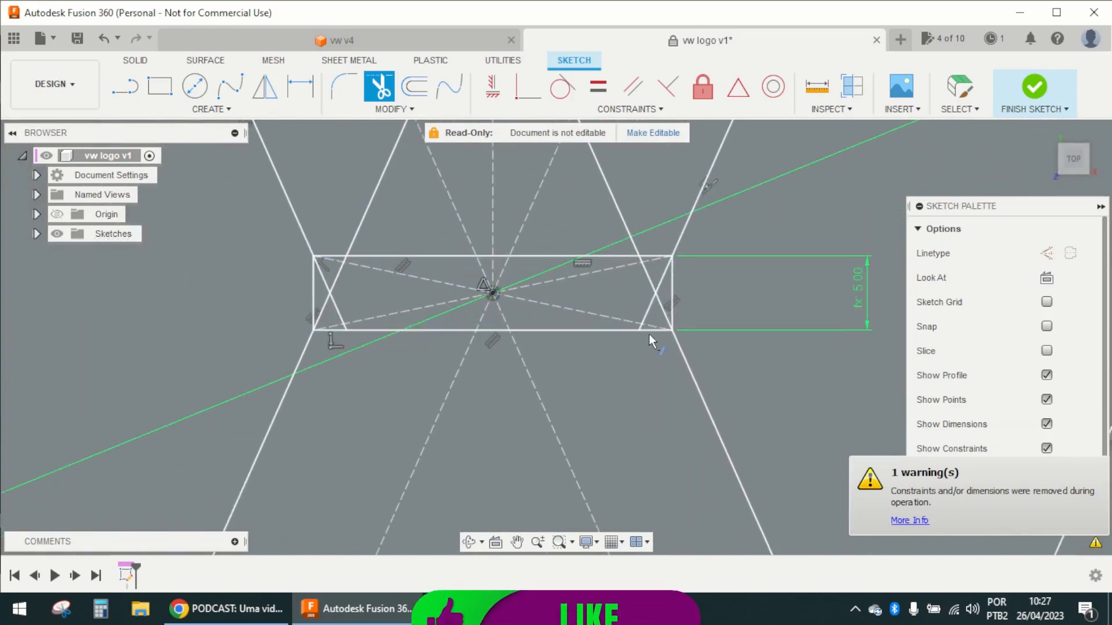
{"action": "scroll", "coordinate": [667, 323], "scroll_direction": "down", "scroll_amount": 1}
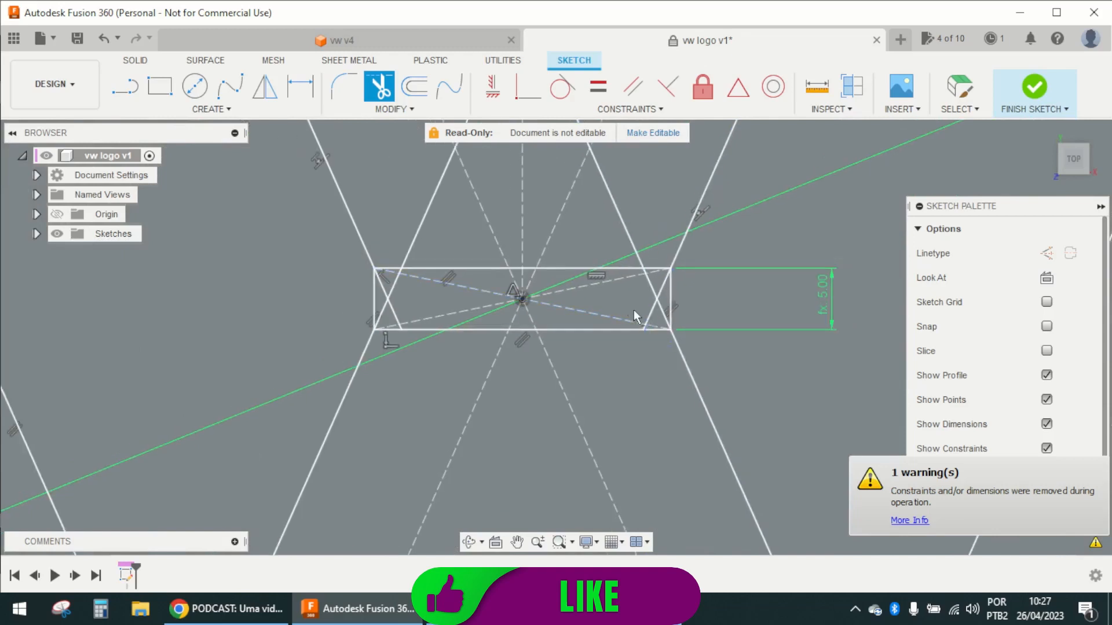
{"action": "scroll", "coordinate": [640, 313], "scroll_direction": "up", "scroll_amount": 2}
{"action": "scroll", "coordinate": [648, 329], "scroll_direction": "up", "scroll_amount": 2}
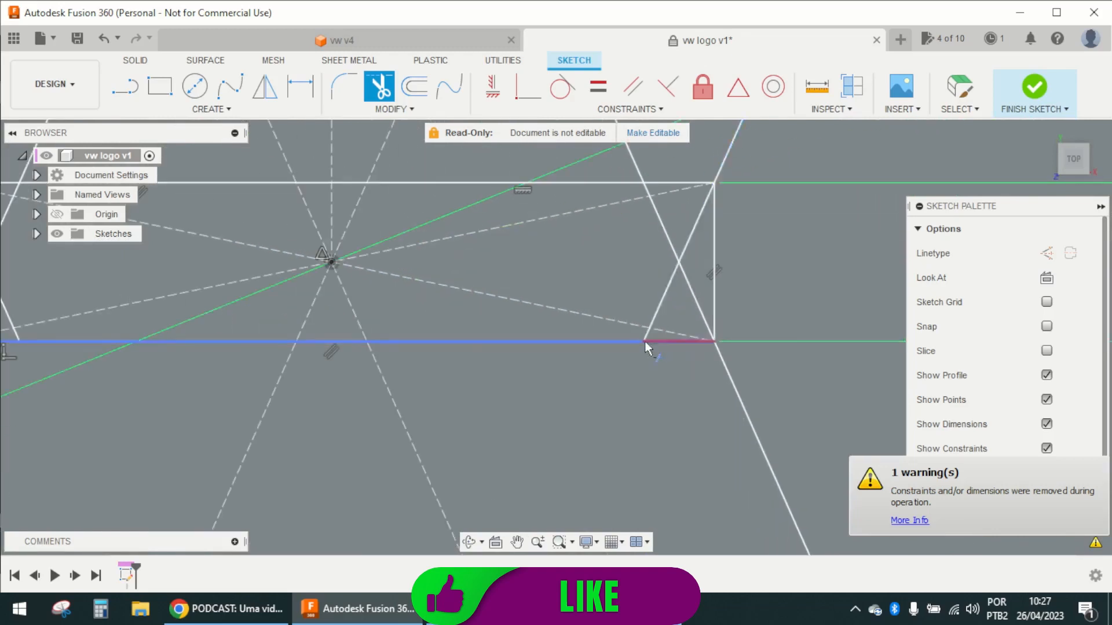
{"action": "left_click", "coordinate": [658, 304]}
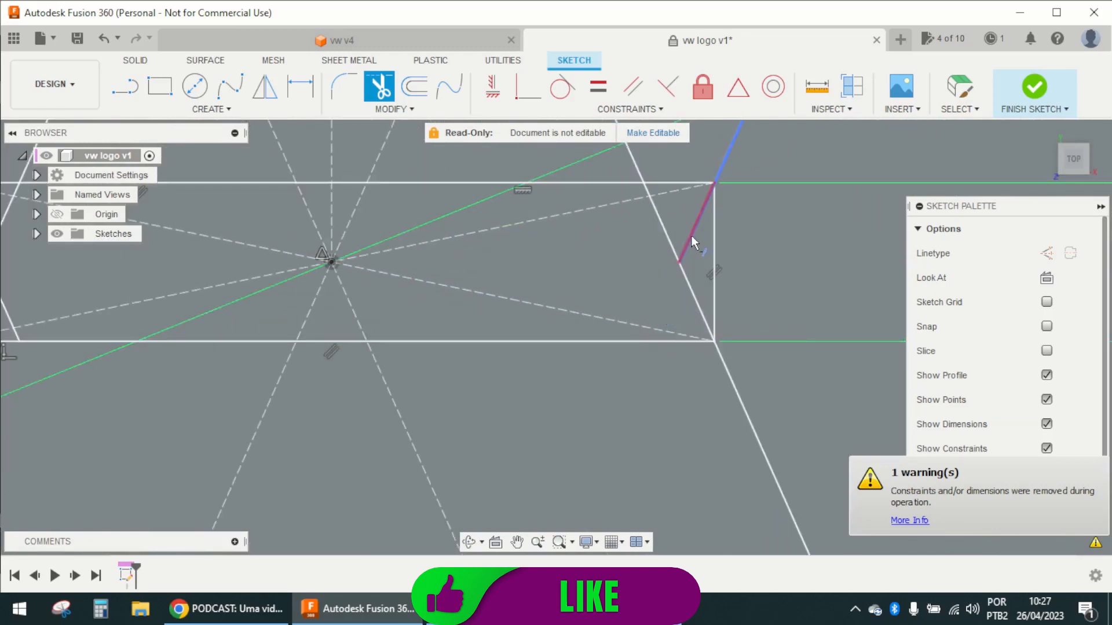
{"action": "left_click", "coordinate": [690, 235]}
{"action": "left_click", "coordinate": [680, 264]}
{"action": "scroll", "coordinate": [643, 193], "scroll_direction": "up", "scroll_amount": 2}
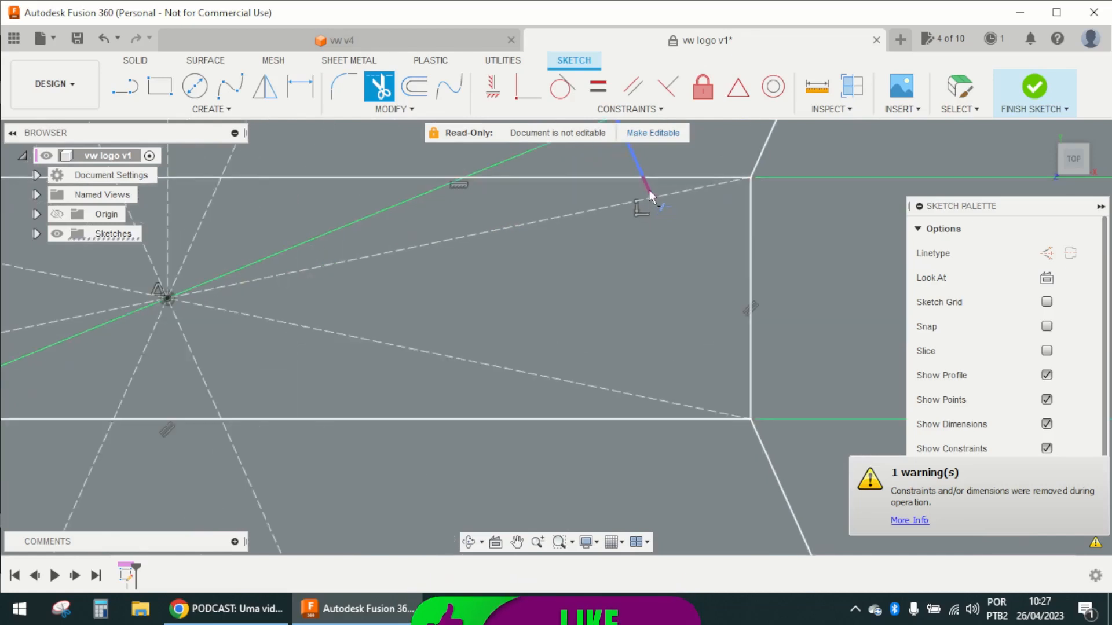
{"action": "left_click", "coordinate": [649, 190]}
Trim away the arm line segments crossing inside the left end of the center rectangle.
{"action": "scroll", "coordinate": [672, 287], "scroll_direction": "down", "scroll_amount": 3}
{"action": "scroll", "coordinate": [359, 301], "scroll_direction": "down", "scroll_amount": 2}
{"action": "scroll", "coordinate": [297, 254], "scroll_direction": "up", "scroll_amount": 4}
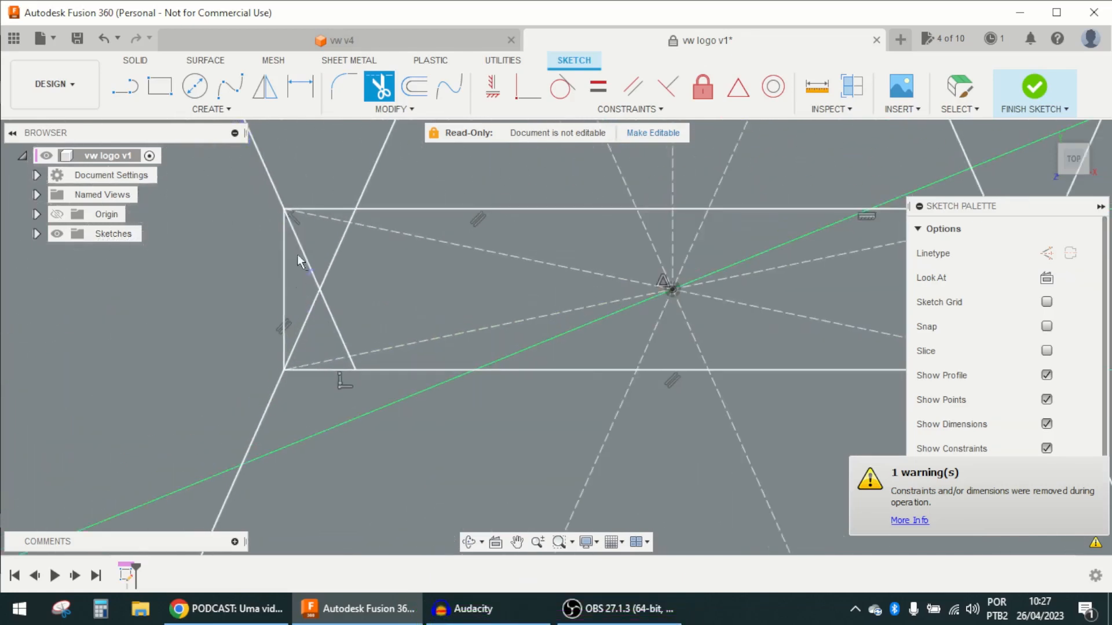
{"action": "left_click", "coordinate": [295, 232]}
{"action": "left_click", "coordinate": [333, 246]}
{"action": "scroll", "coordinate": [343, 228], "scroll_direction": "up", "scroll_amount": 3}
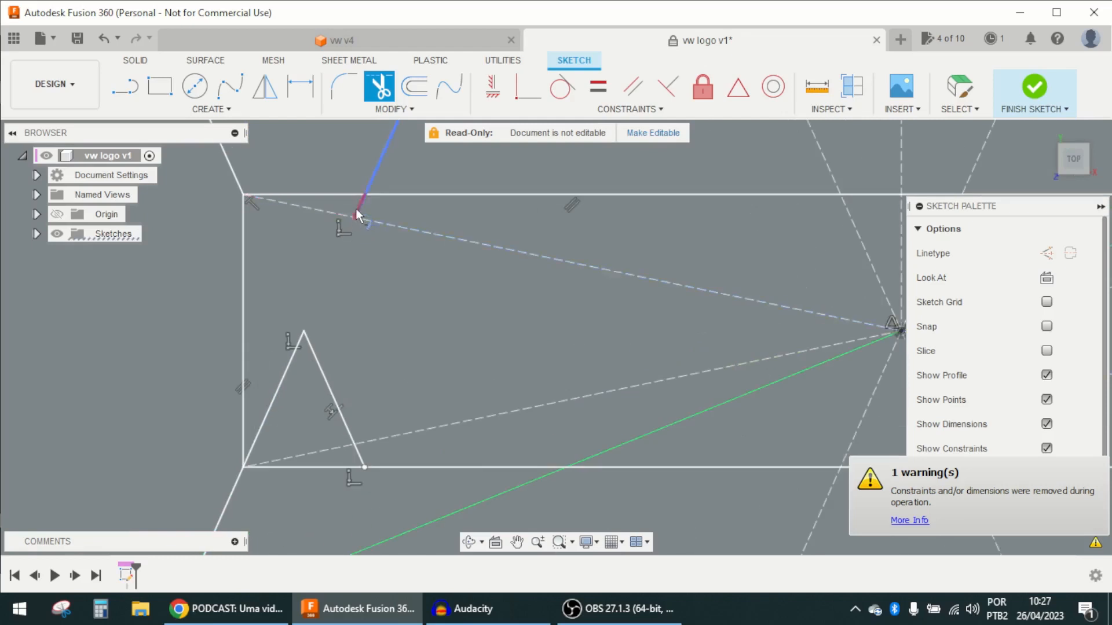
{"action": "left_click", "coordinate": [327, 378]}
{"action": "left_click", "coordinate": [284, 381]}
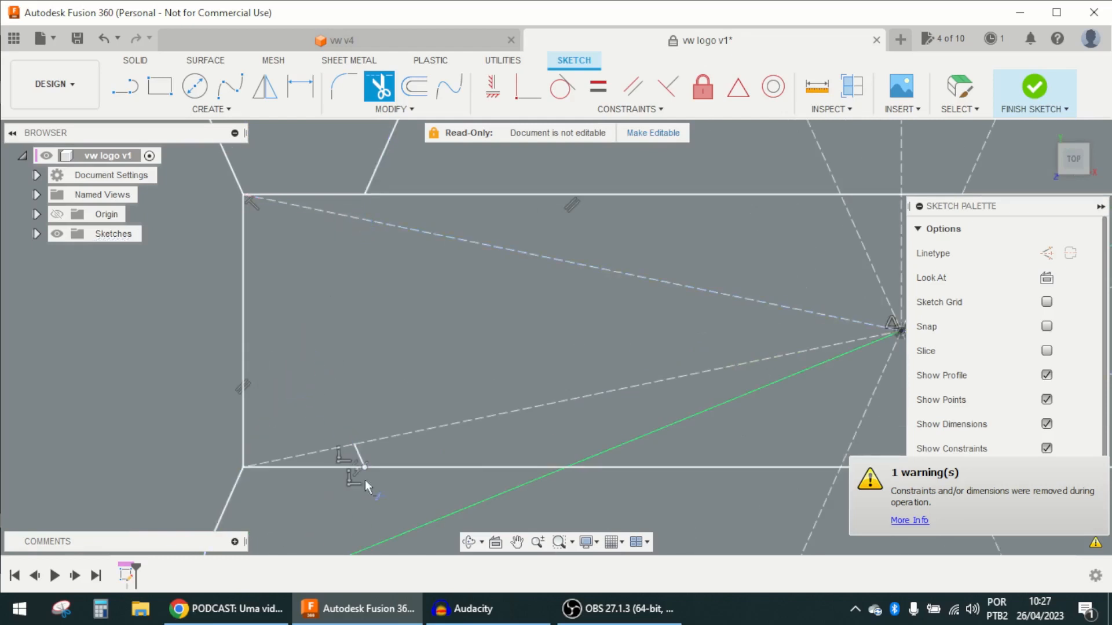
{"action": "left_click", "coordinate": [357, 458]}
{"action": "scroll", "coordinate": [409, 449], "scroll_direction": "down", "scroll_amount": 5}
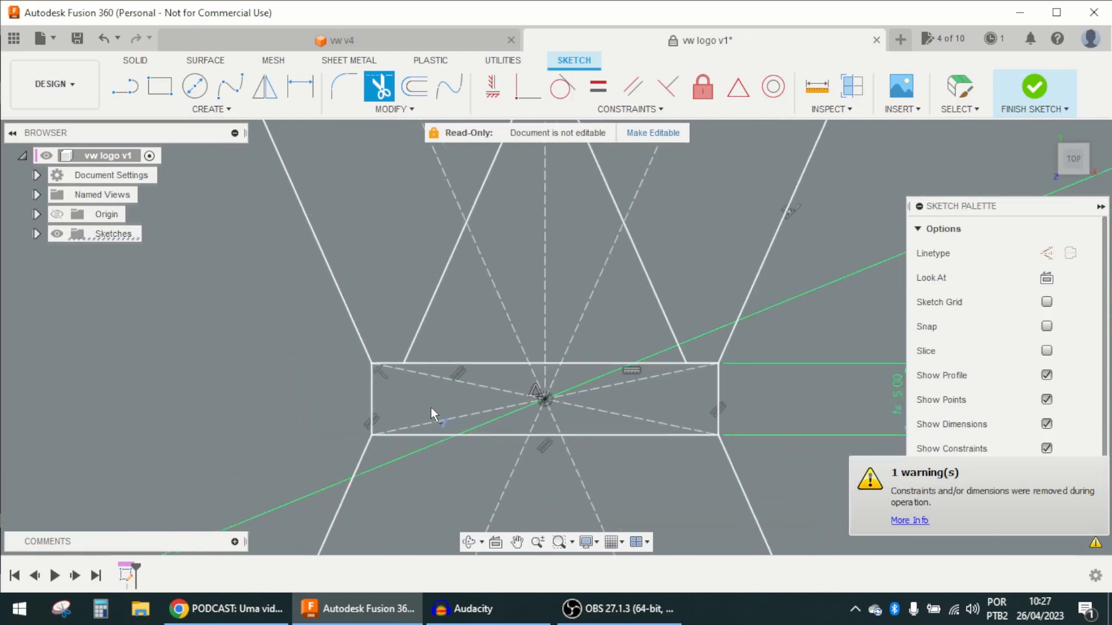
{"action": "scroll", "coordinate": [432, 407], "scroll_direction": "up", "scroll_amount": 2}
{"action": "key", "text": "Escape"}
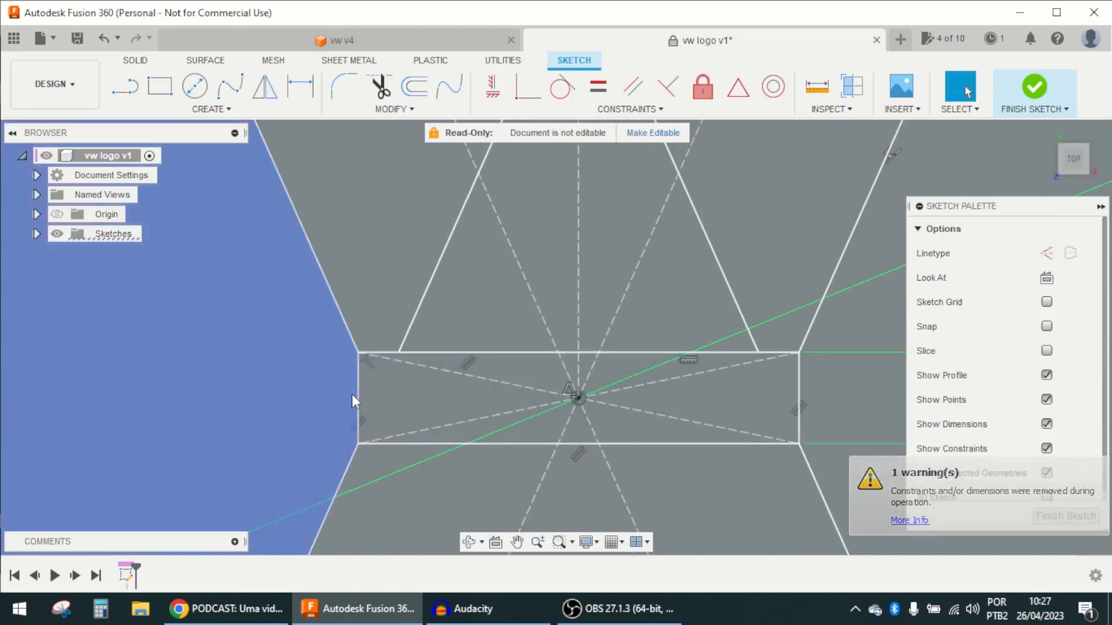
Convert the center rectangle's two short vertical sides to construction lines.
{"action": "left_click", "coordinate": [354, 393]}
{"action": "left_click", "coordinate": [359, 392]}
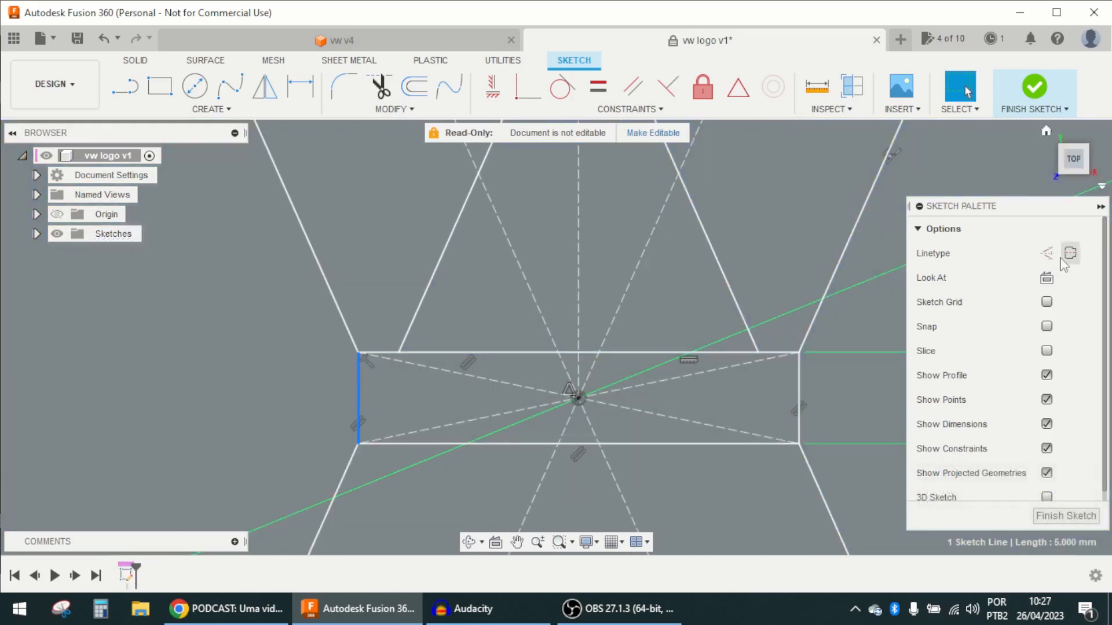
{"action": "left_click", "coordinate": [800, 382]}
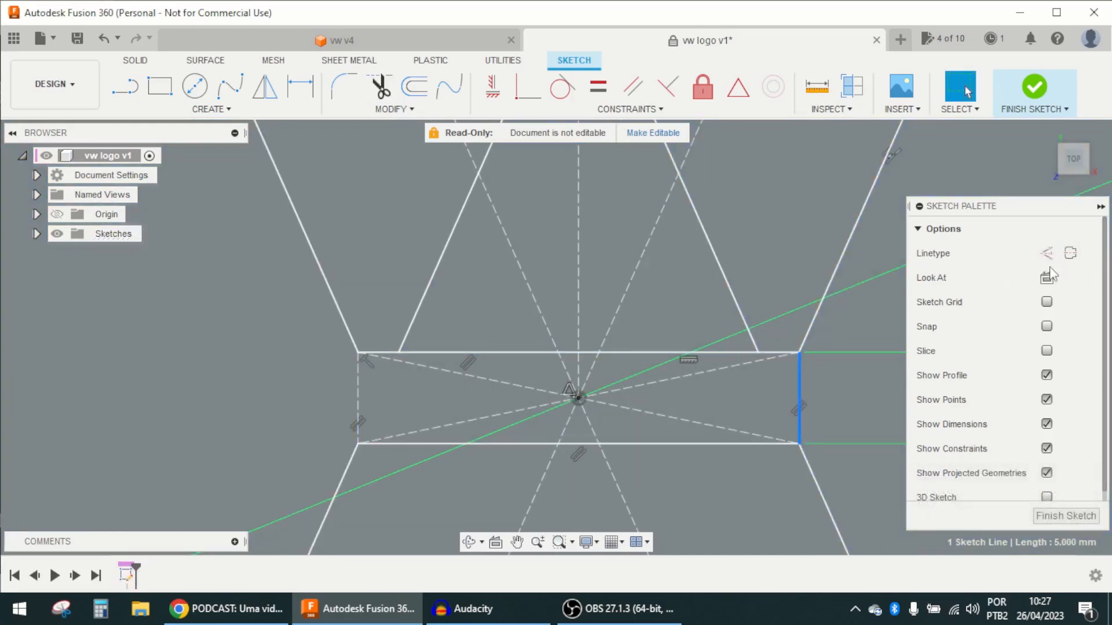
{"action": "scroll", "coordinate": [683, 319], "scroll_direction": "down", "scroll_amount": 6}
Trim both inner V lines between the V's inner vertex and the top of the center rectangle.
{"action": "scroll", "coordinate": [628, 305], "scroll_direction": "up", "scroll_amount": 2}
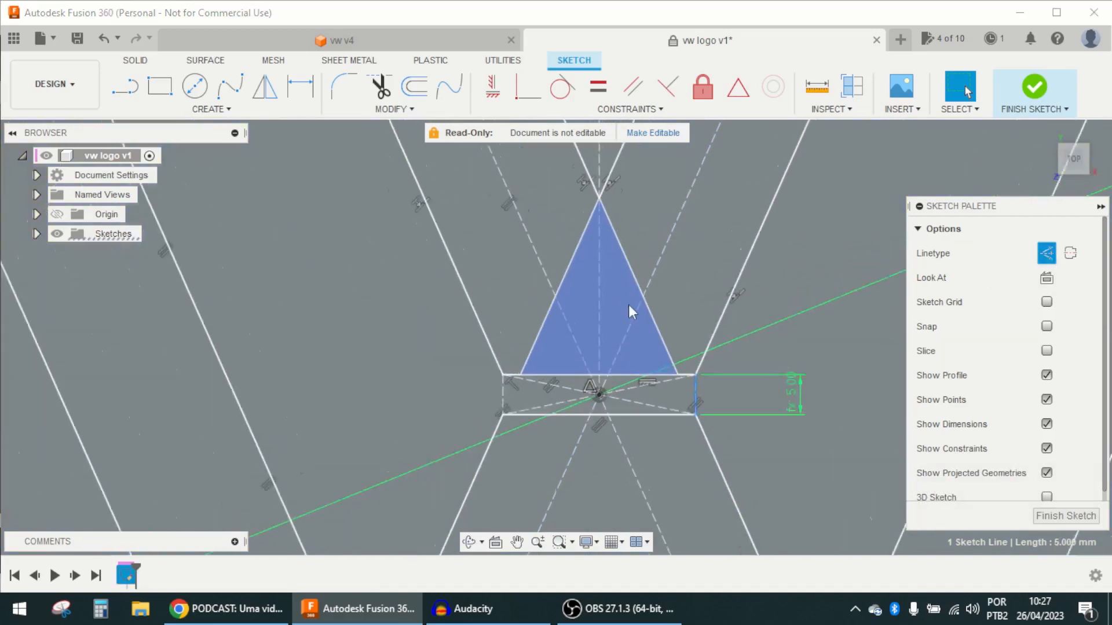
{"action": "left_click", "coordinate": [377, 83]}
{"action": "scroll", "coordinate": [572, 237], "scroll_direction": "up", "scroll_amount": 2}
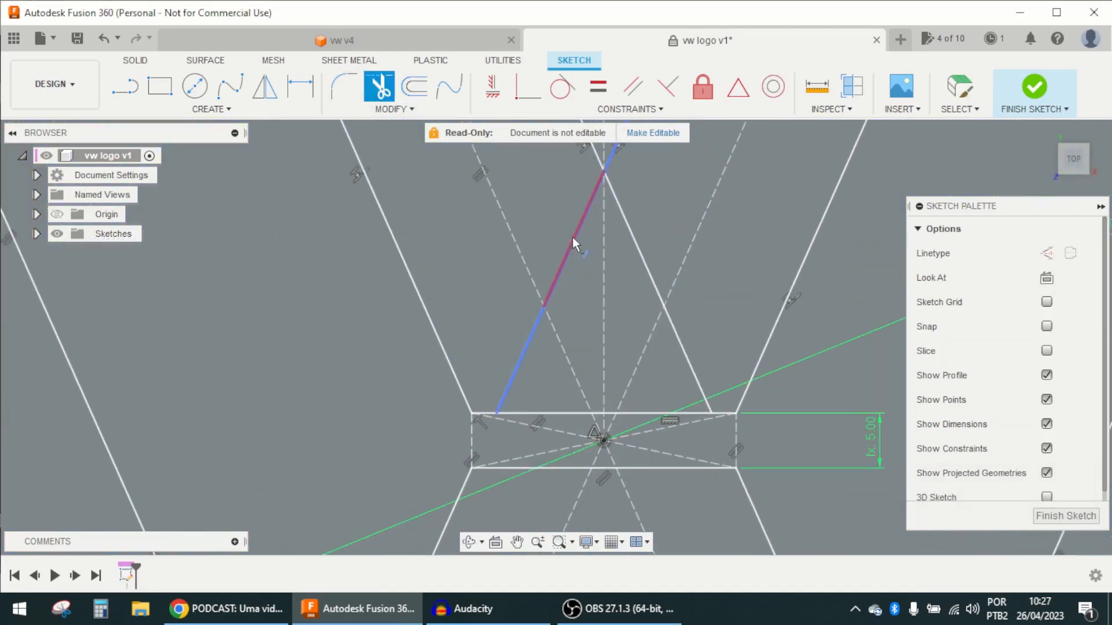
{"action": "left_click", "coordinate": [579, 232]}
{"action": "left_click", "coordinate": [637, 236]}
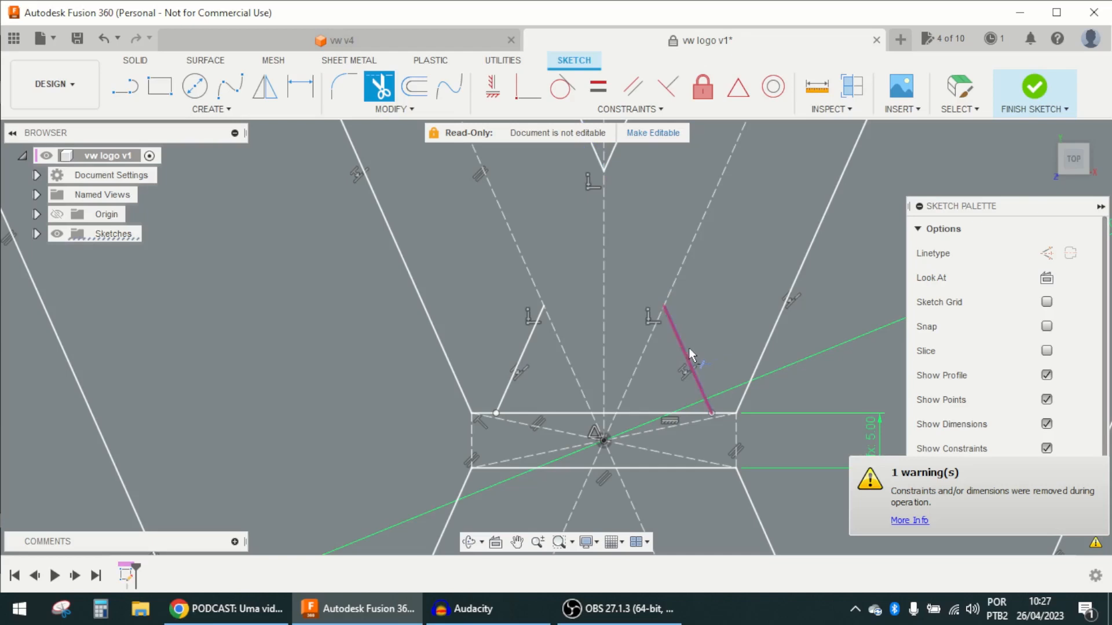
{"action": "left_click", "coordinate": [686, 348]}
{"action": "left_click", "coordinate": [523, 350]}
{"action": "scroll", "coordinate": [580, 376], "scroll_direction": "down", "scroll_amount": 5}
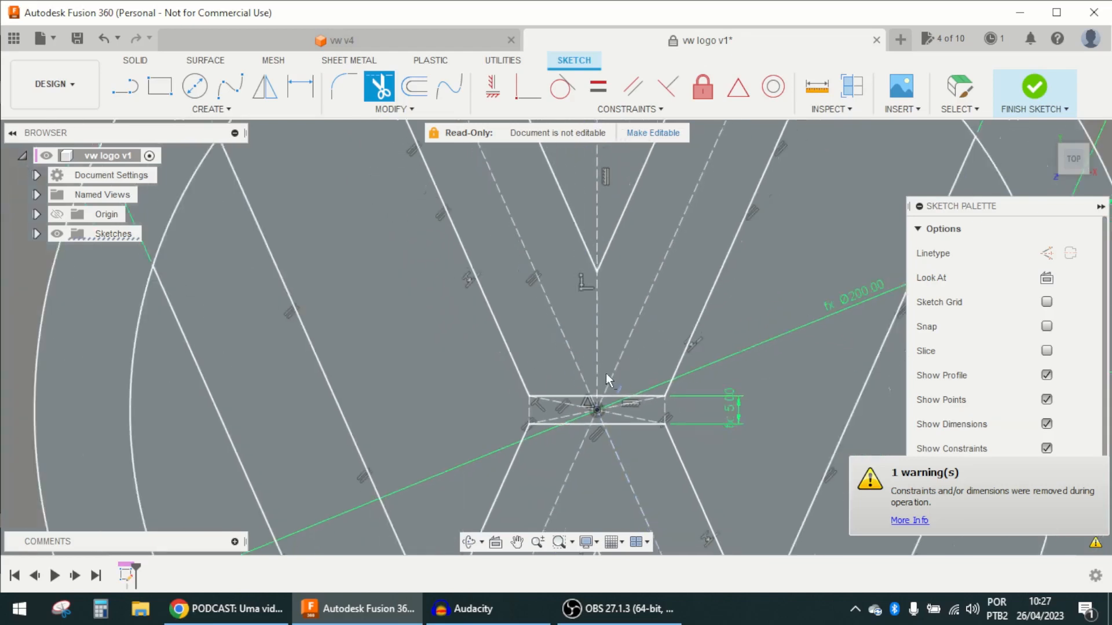
{"action": "key", "text": "Escape"}
Trim the inner circle's arcs across the upper ends of both V arms so the V merges with the ring.
{"action": "scroll", "coordinate": [643, 376], "scroll_direction": "down", "scroll_amount": 3}
{"action": "scroll", "coordinate": [618, 443], "scroll_direction": "down", "scroll_amount": 1}
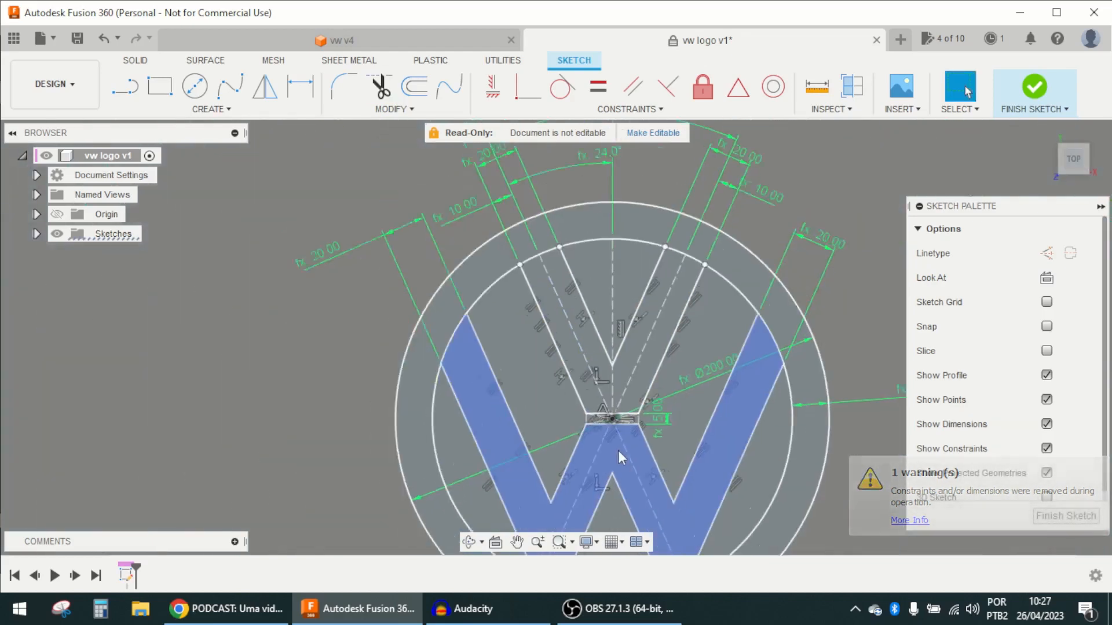
{"action": "scroll", "coordinate": [589, 336], "scroll_direction": "up", "scroll_amount": 3}
{"action": "left_click", "coordinate": [380, 87]}
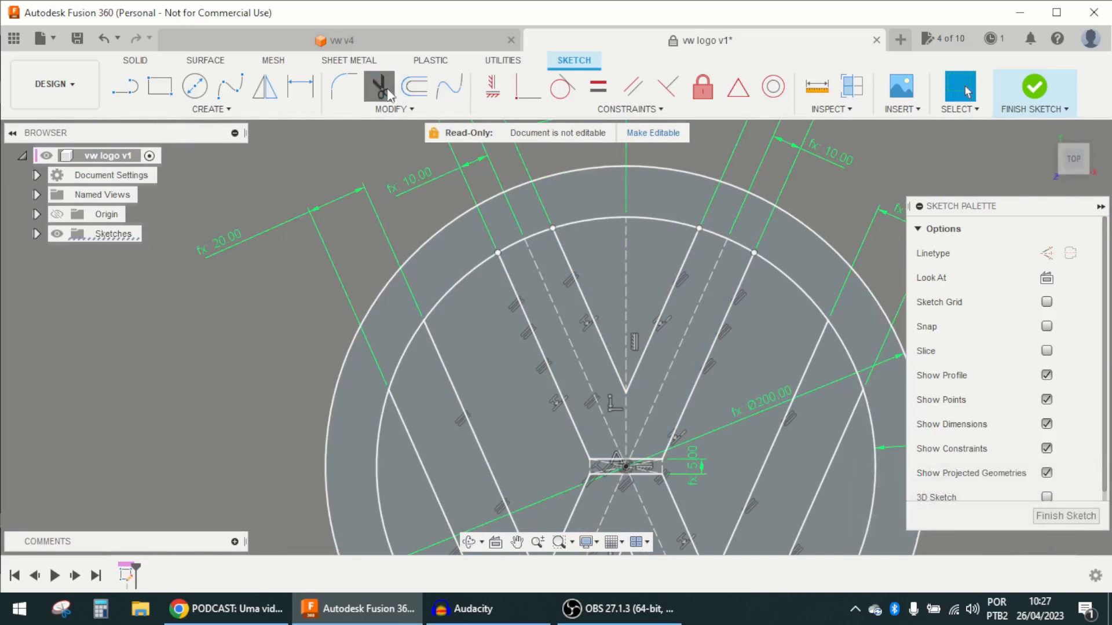
{"action": "left_click", "coordinate": [514, 245]}
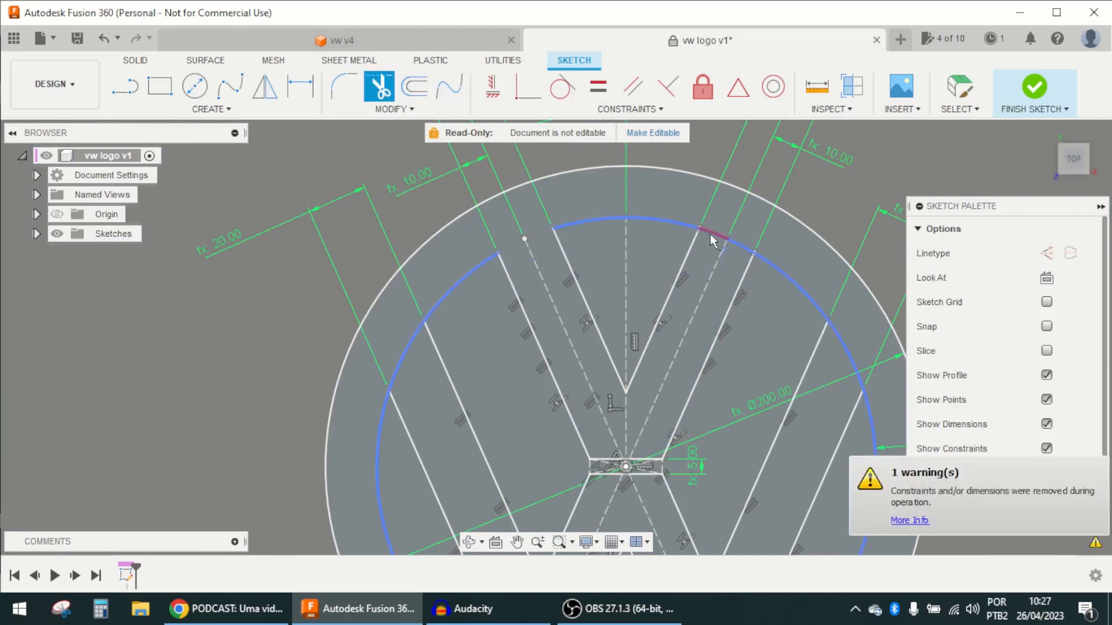
{"action": "left_click", "coordinate": [737, 245]}
{"action": "scroll", "coordinate": [491, 336], "scroll_direction": "down", "scroll_amount": 4}
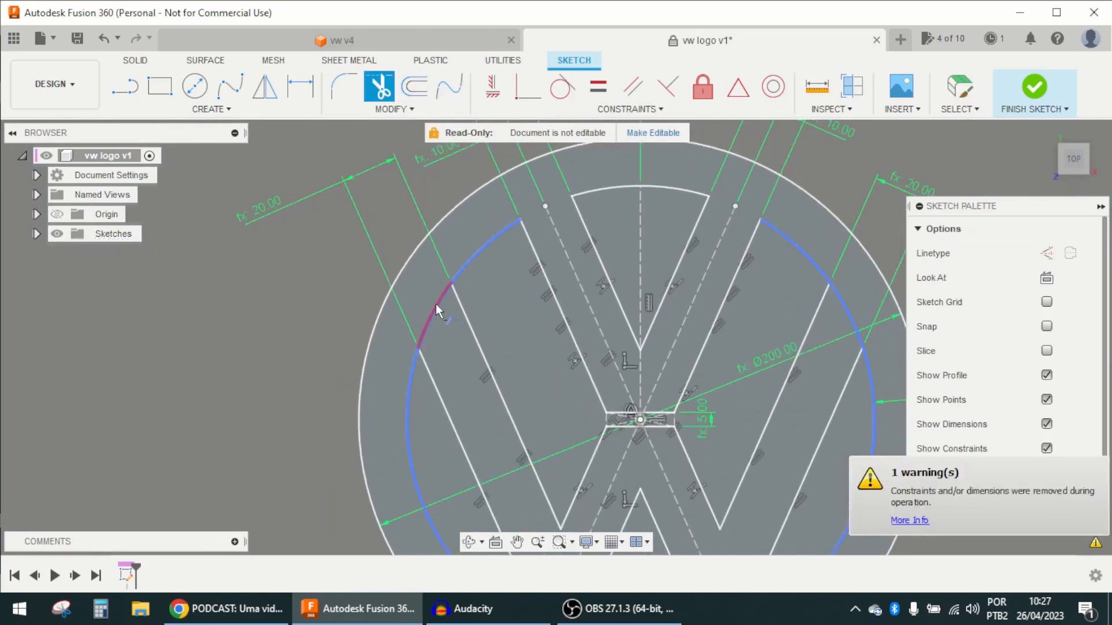
Trim the inner circle's arcs across the upper ends of the W's two outer arms.
{"action": "scroll", "coordinate": [805, 300], "scroll_direction": "up", "scroll_amount": 2}
{"action": "left_click", "coordinate": [717, 283]}
{"action": "scroll", "coordinate": [756, 271], "scroll_direction": "down", "scroll_amount": 3}
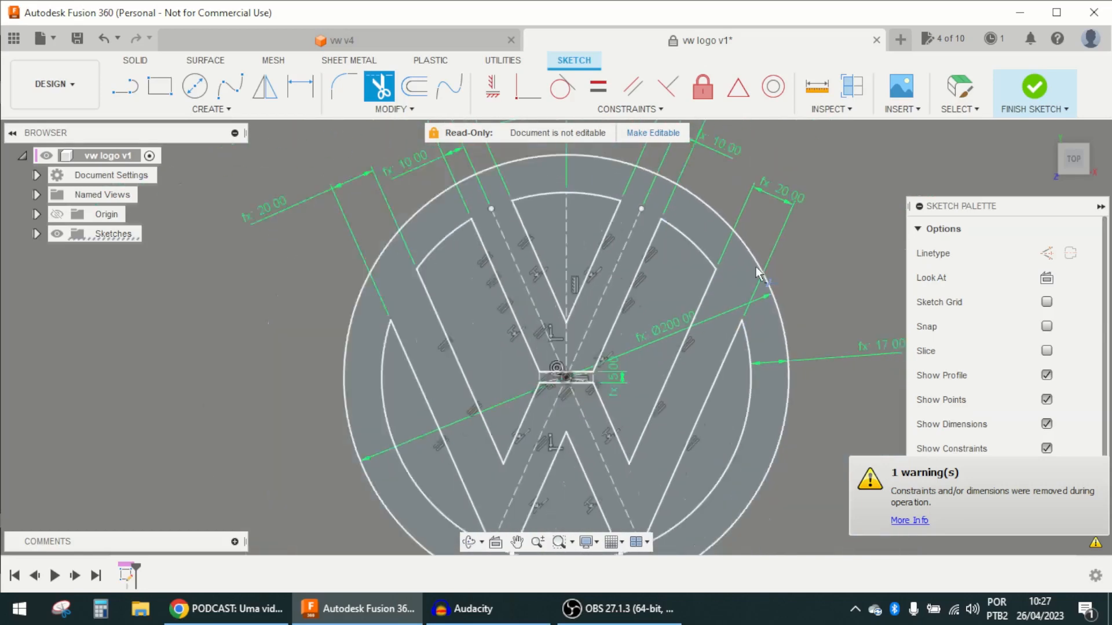
Trim the inner circle's short arcs across the W's two lower tips and end the Trim command.
{"action": "scroll", "coordinate": [659, 514], "scroll_direction": "up", "scroll_amount": 3}
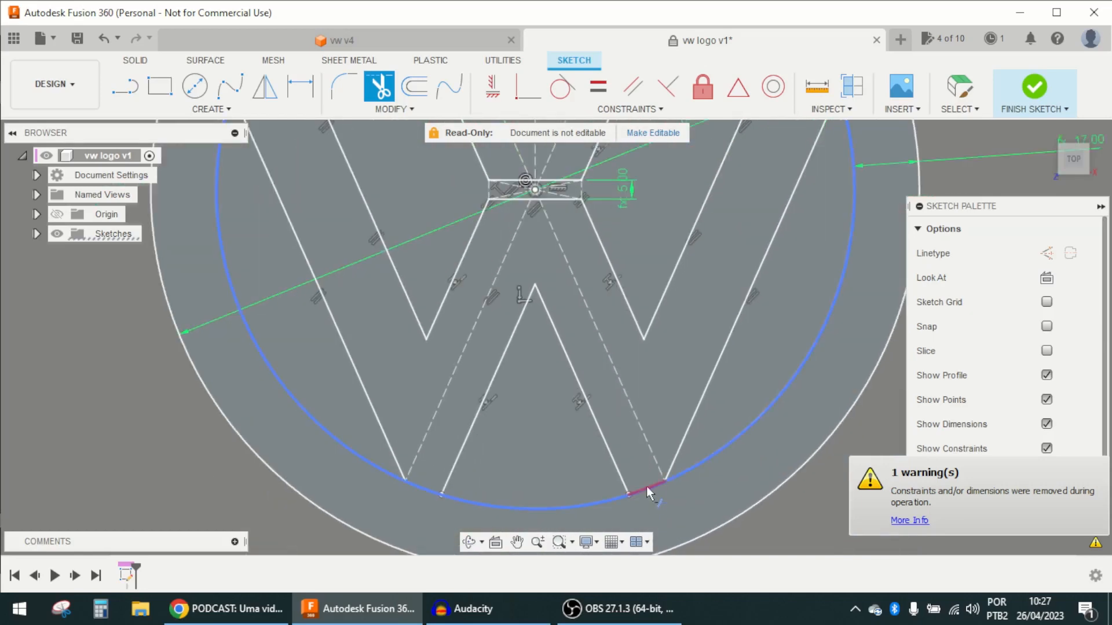
{"action": "left_click", "coordinate": [646, 487]}
{"action": "scroll", "coordinate": [451, 461], "scroll_direction": "down", "scroll_amount": 5}
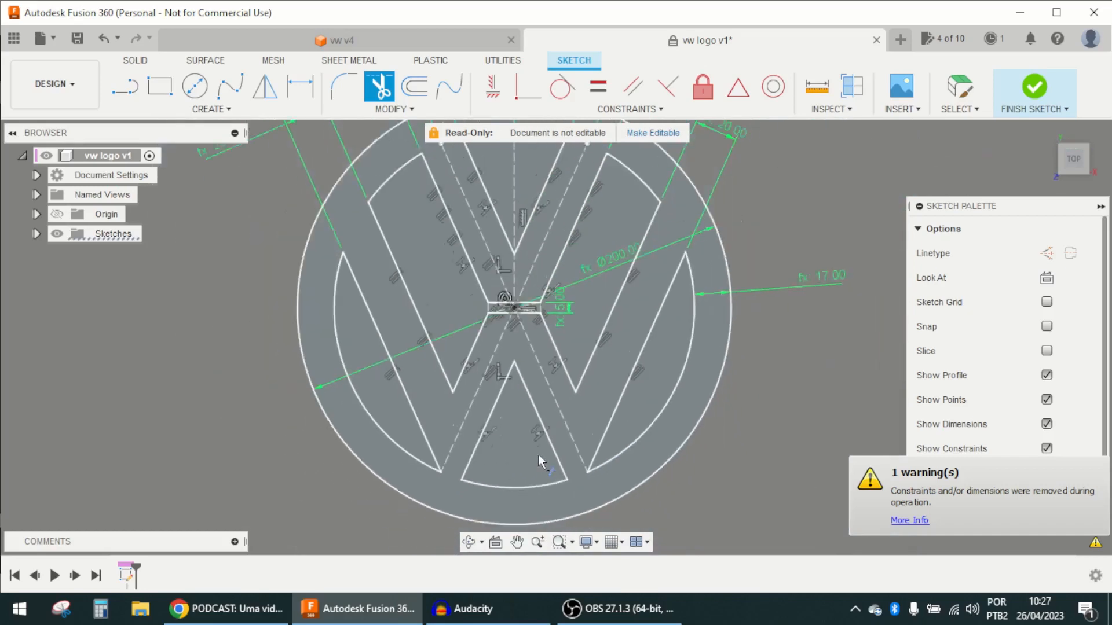
{"action": "scroll", "coordinate": [510, 300], "scroll_direction": "up", "scroll_amount": 2}
{"action": "key", "text": "Escape"}
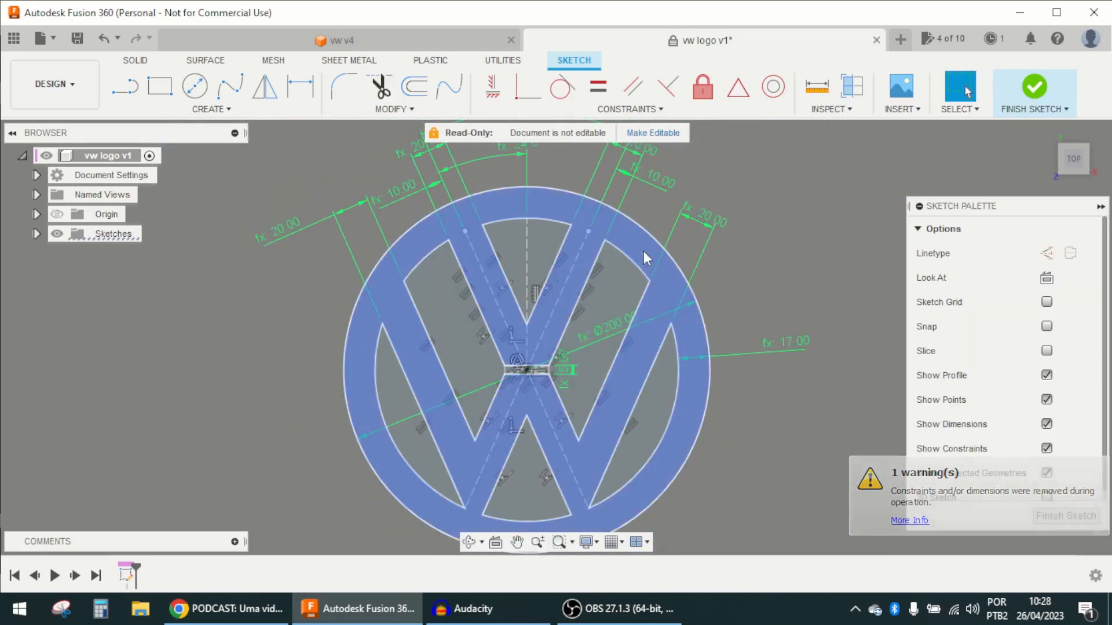
Finish the sketch and extrude the combined ring and VW profile 5 mm as a new body.
{"action": "scroll", "coordinate": [689, 315], "scroll_direction": "down", "scroll_amount": 2}
{"action": "middle_click_drag", "start_coordinate": [701, 316], "coordinate": [752, 269], "text": "shift"}
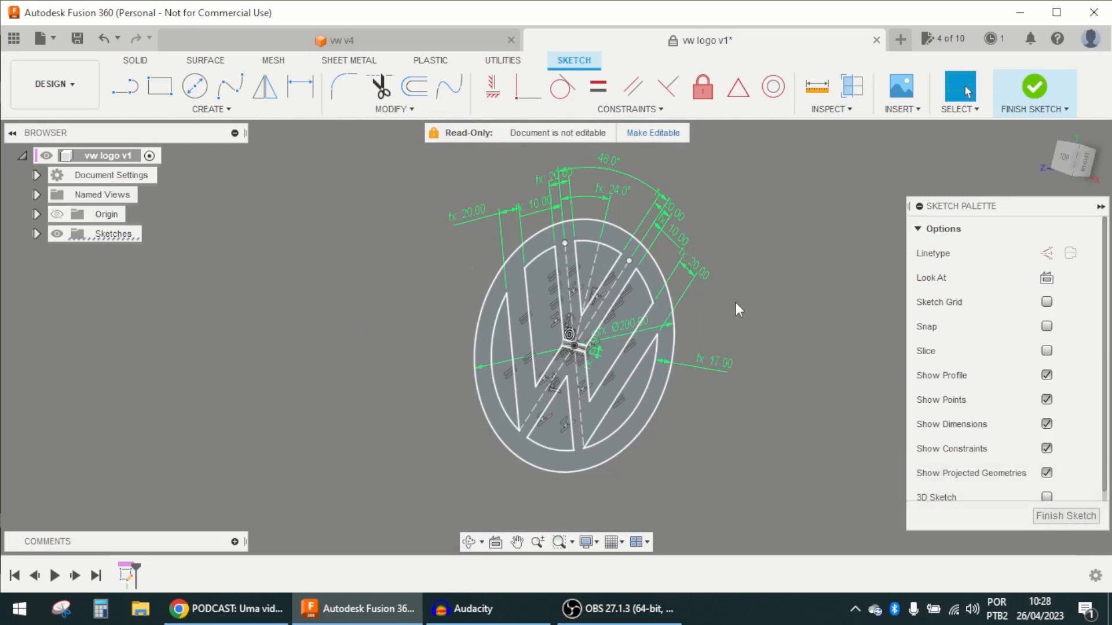
{"action": "left_click", "coordinate": [1035, 88]}
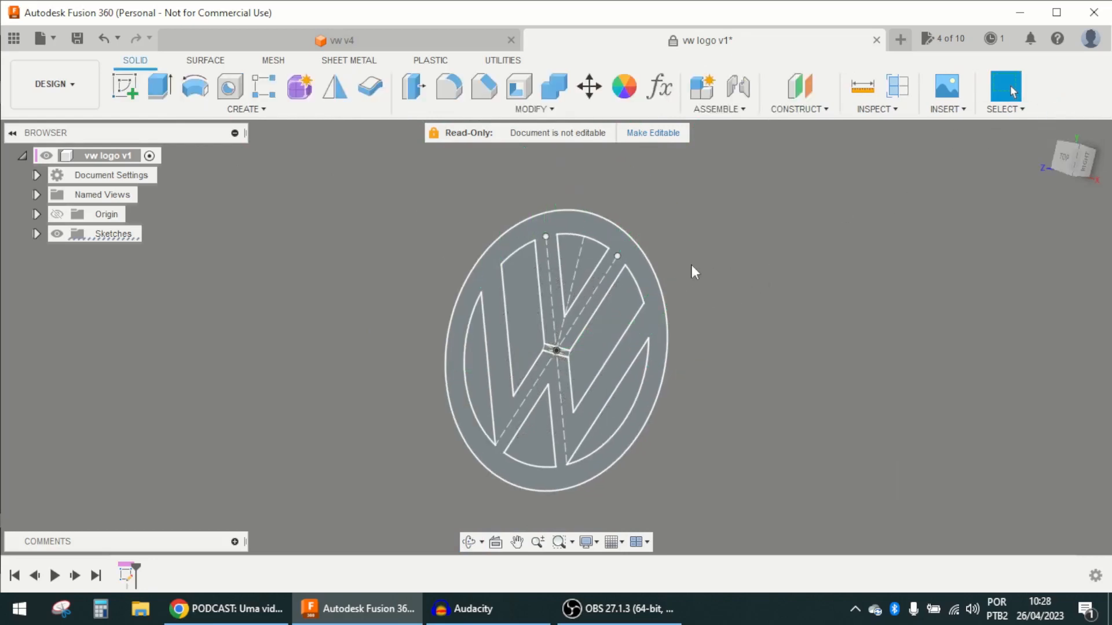
{"action": "middle_click_drag", "start_coordinate": [691, 270], "coordinate": [646, 249], "text": "shift"}
{"action": "left_click", "coordinate": [160, 86]}
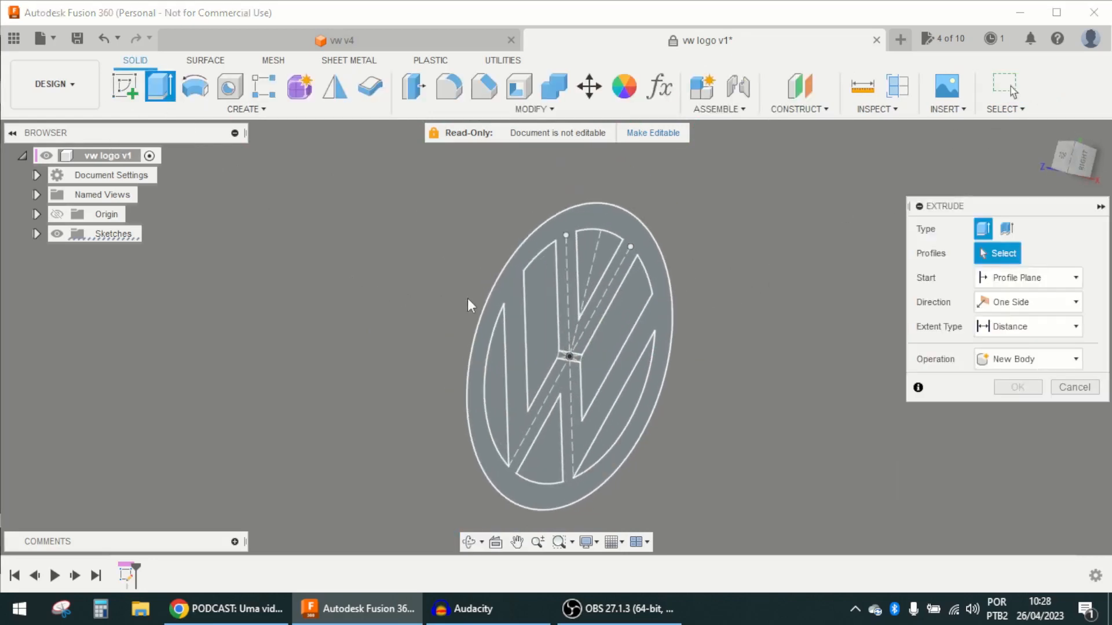
{"action": "left_click", "coordinate": [525, 287]}
{"action": "type", "text": "5"}
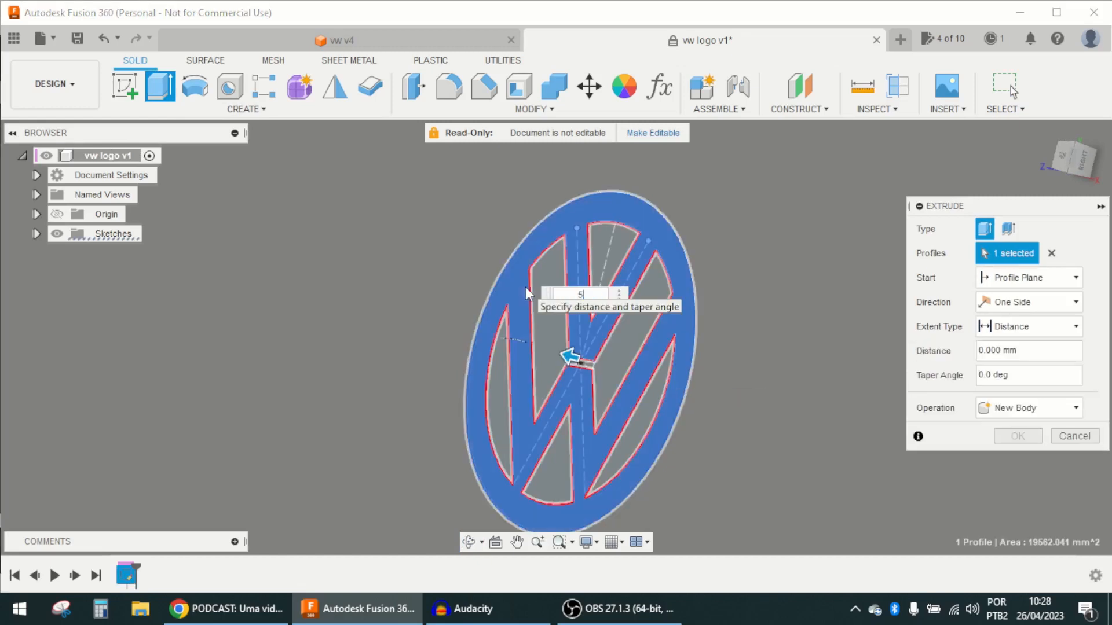
{"action": "key", "text": "Return"}
{"action": "key", "text": "Return"}
{"action": "middle_click_drag", "start_coordinate": [526, 287], "coordinate": [735, 356], "text": "shift"}
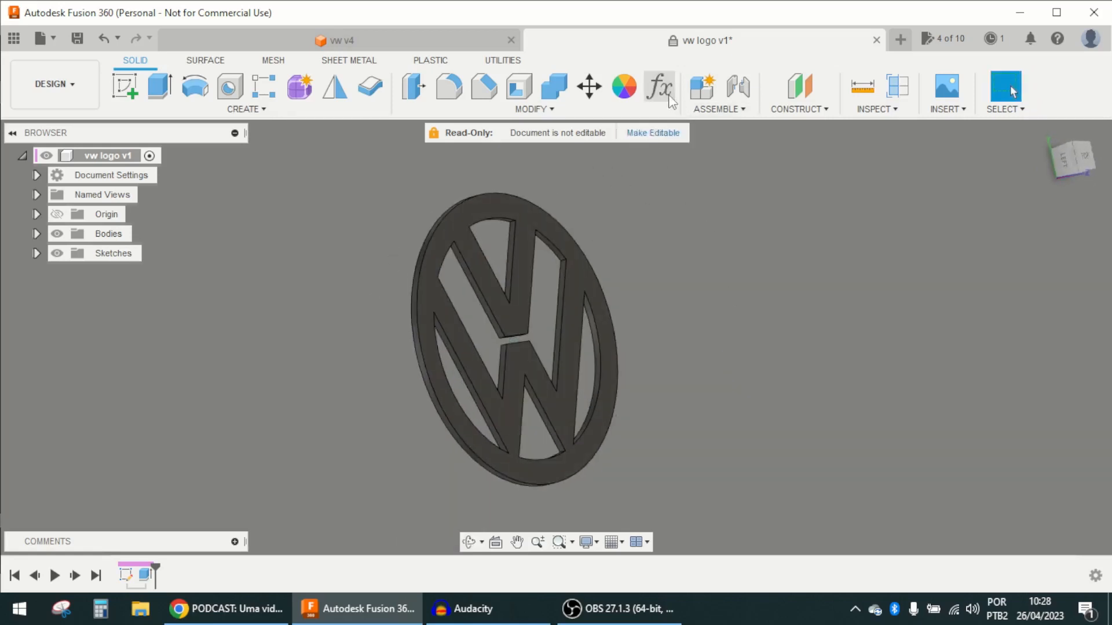
Set the diameter user parameter to 300 mm to test how the logo scales.
{"action": "left_click", "coordinate": [661, 87]}
{"action": "double_click", "coordinate": [410, 177]}
{"action": "type", "text": "300"}
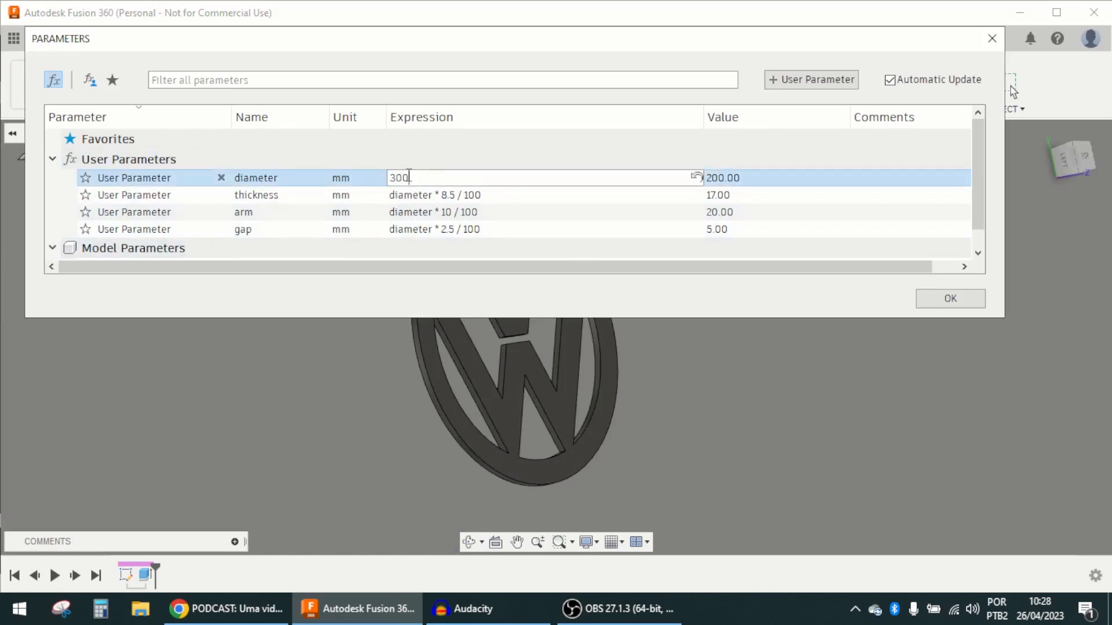
{"action": "key", "text": "Return"}
{"action": "middle_click_drag", "start_coordinate": [538, 406], "coordinate": [378, 242], "text": "shift"}
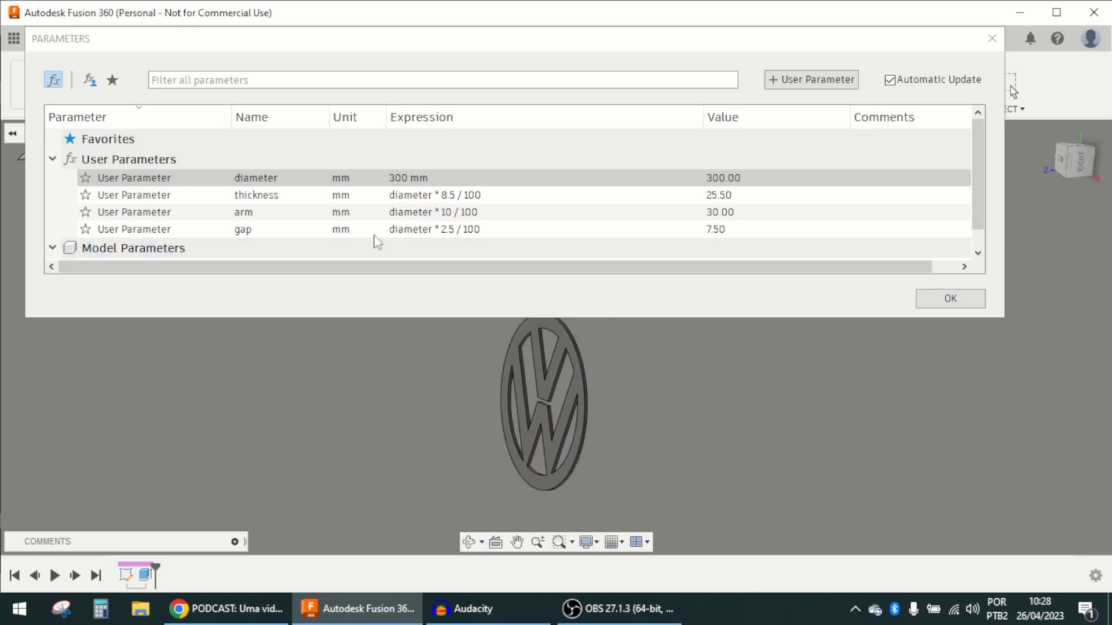
Set the diameter user parameter to 100 mm and close the parameter table.
{"action": "left_click", "coordinate": [408, 180]}
{"action": "left_click", "coordinate": [407, 174]}
{"action": "type", "text": "1"}
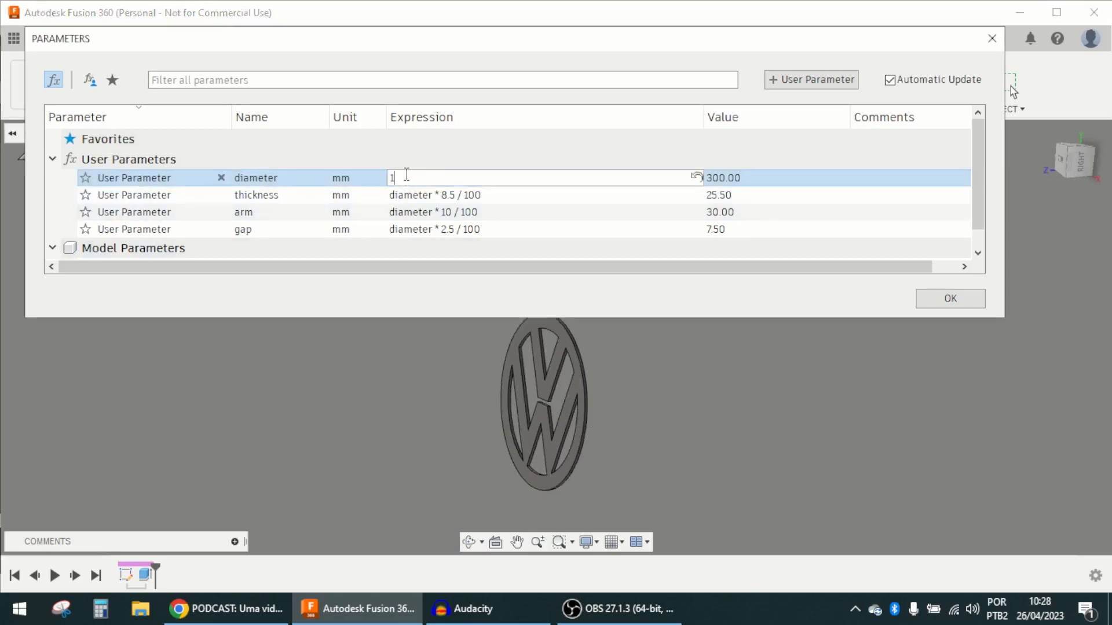
{"action": "type", "text": "00"}
{"action": "key", "text": "Return"}
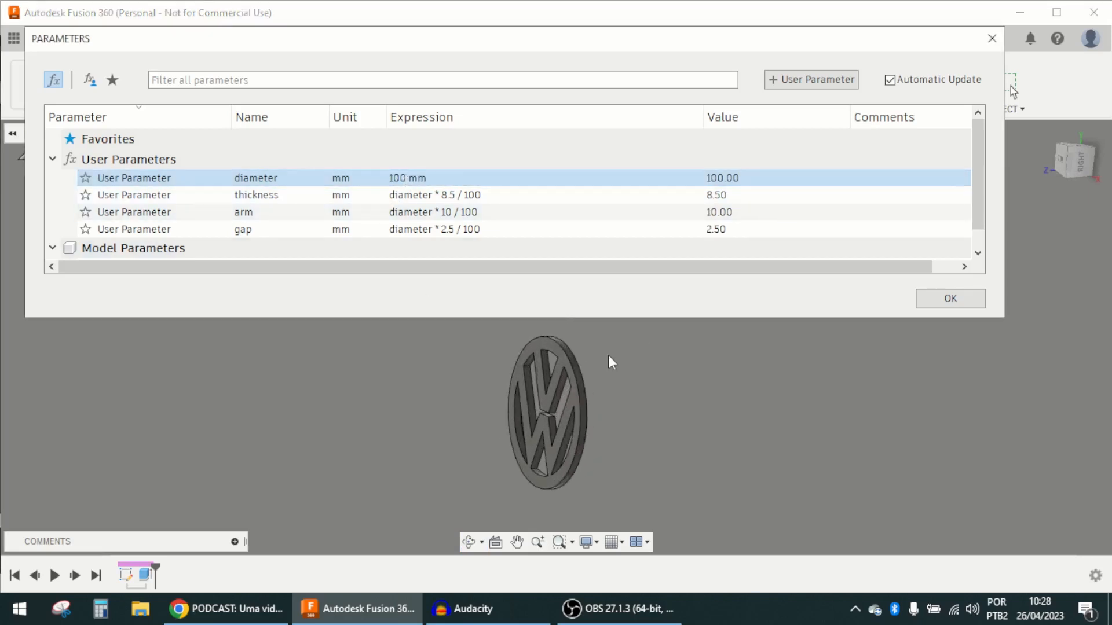
{"action": "mouse_move", "coordinate": [626, 411]}
{"action": "middle_mouse_down", "text": "shift"}
{"action": "mouse_move", "coordinate": [701, 382]}
{"action": "mouse_move", "coordinate": [695, 447]}
{"action": "mouse_move", "coordinate": [718, 475]}
{"action": "mouse_move", "coordinate": [626, 427]}
{"action": "mouse_move", "coordinate": [617, 434]}
{"action": "mouse_move", "coordinate": [637, 410]}
{"action": "middle_mouse_up", "text": "shift"}
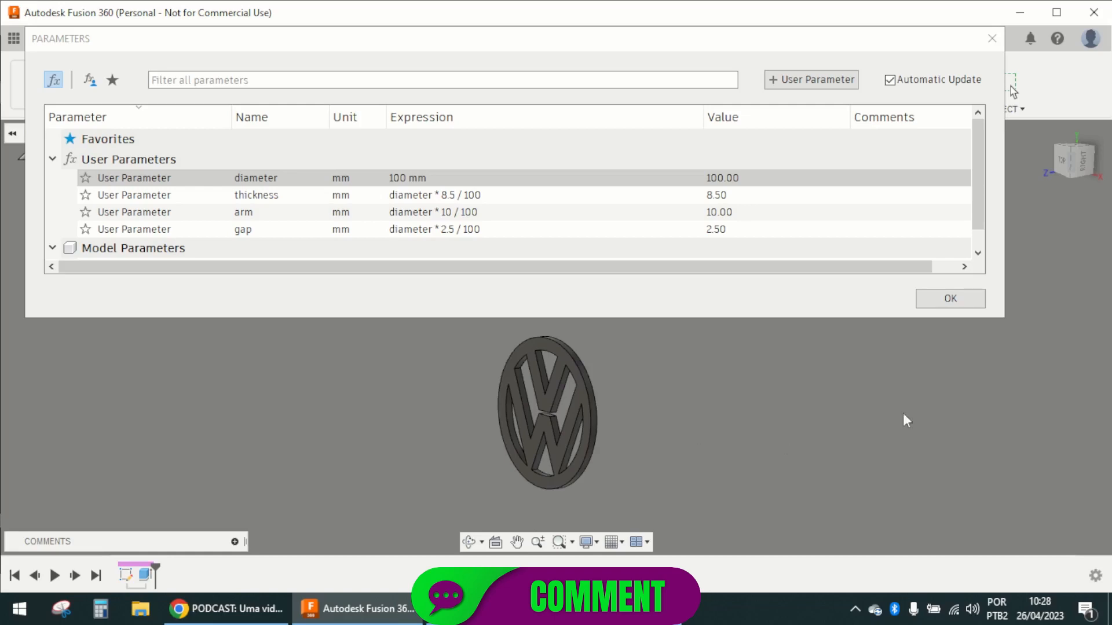
{"action": "left_click", "coordinate": [983, 298]}
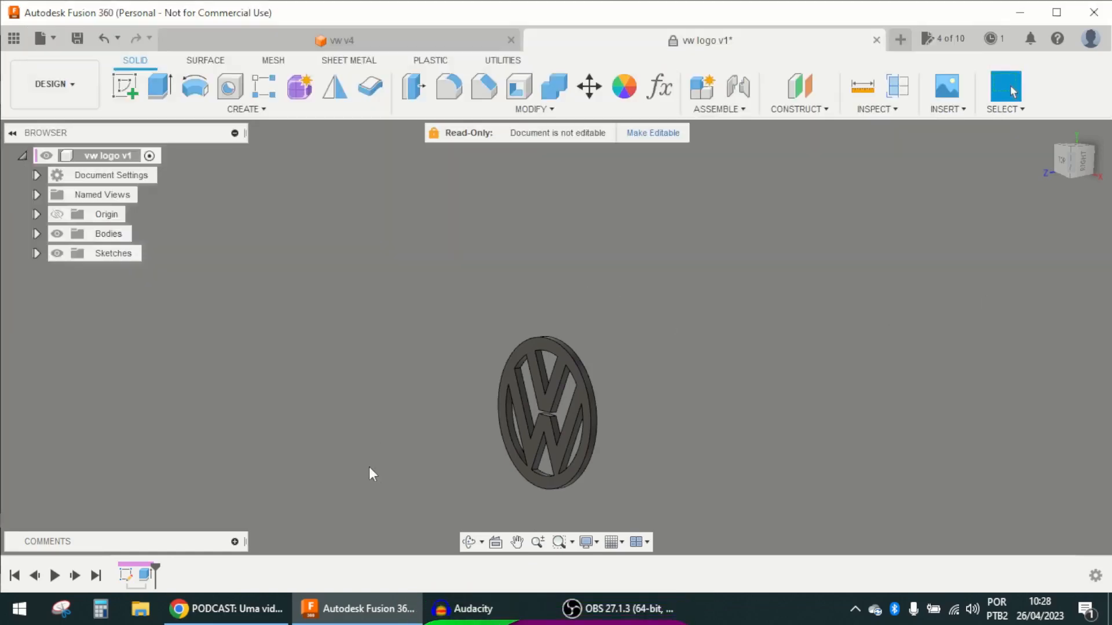